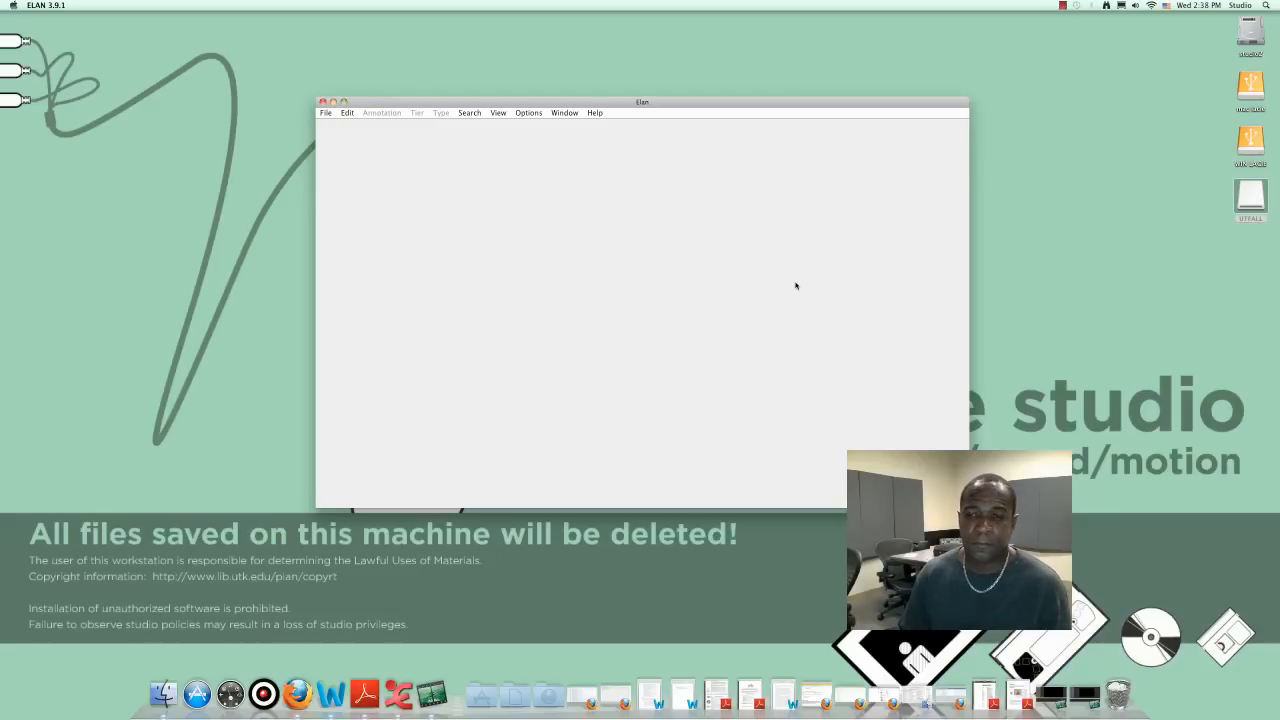
Bring up the ELANguide.pdf quick guide, look over its cover page, and minimize it.
click(1020, 695)
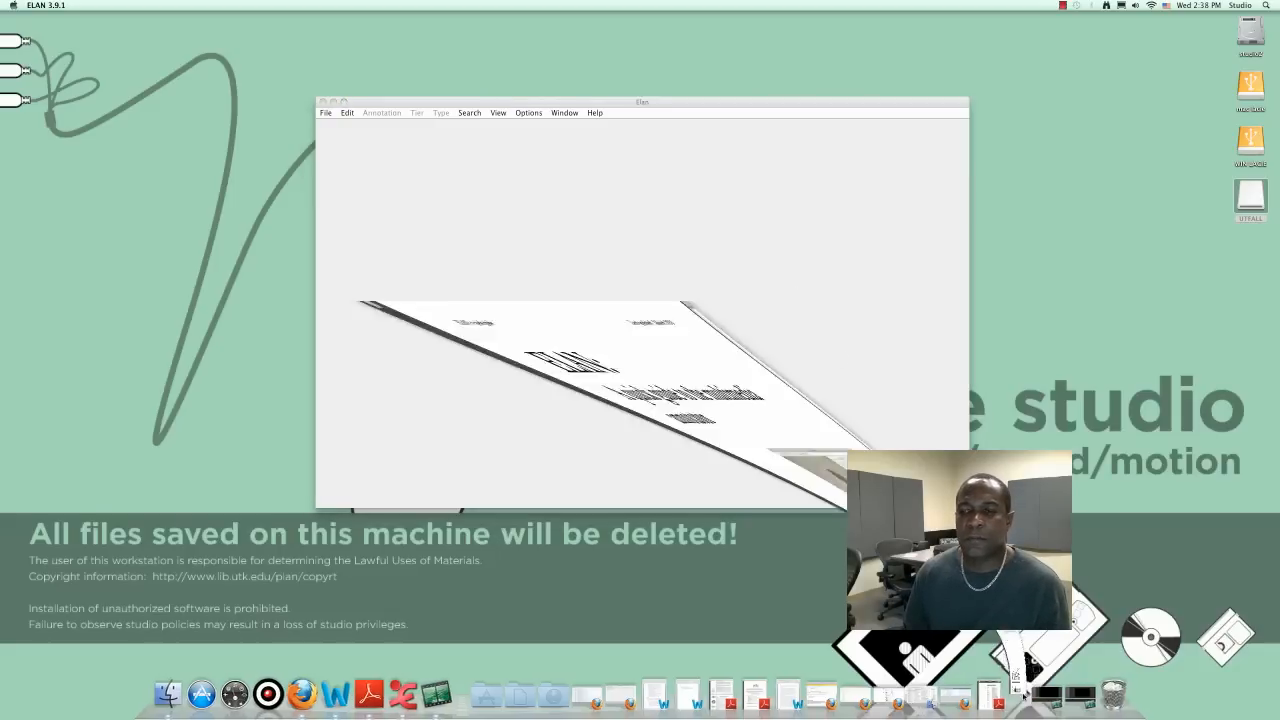
drag(423, 78, 748, 100)
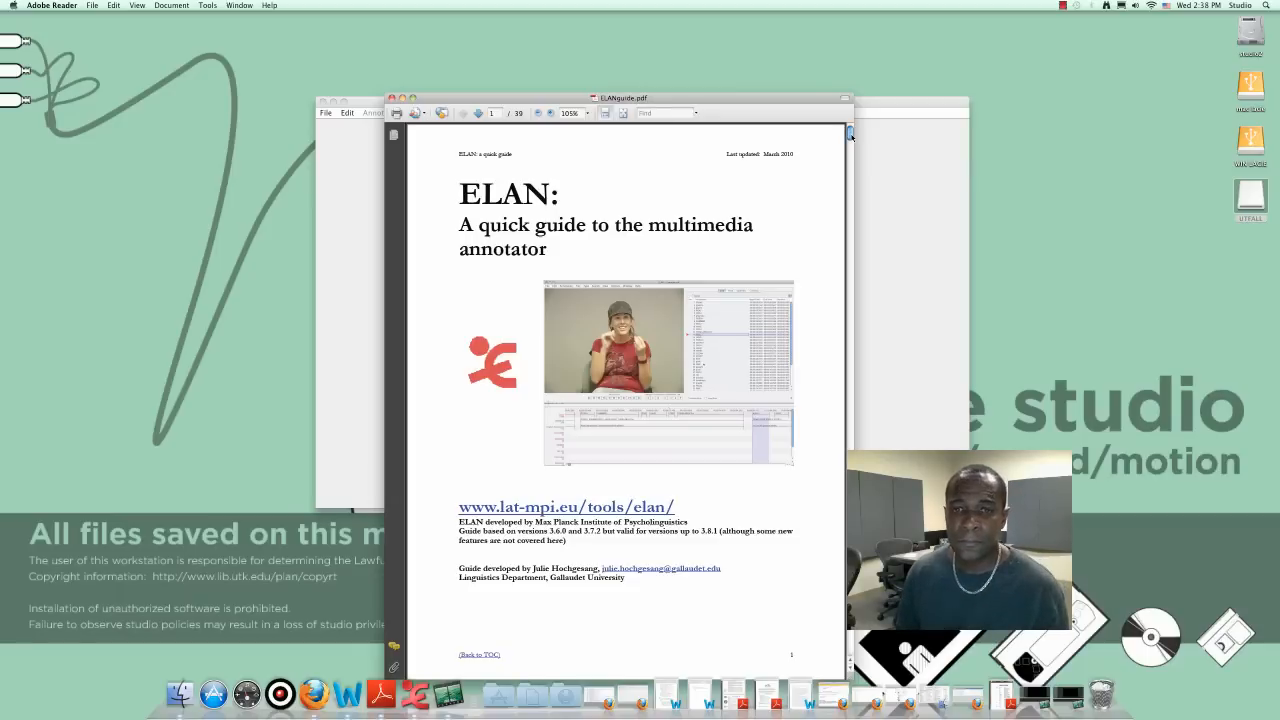
scroll(850, 134, down, 1)
drag(850, 134, 895, 134)
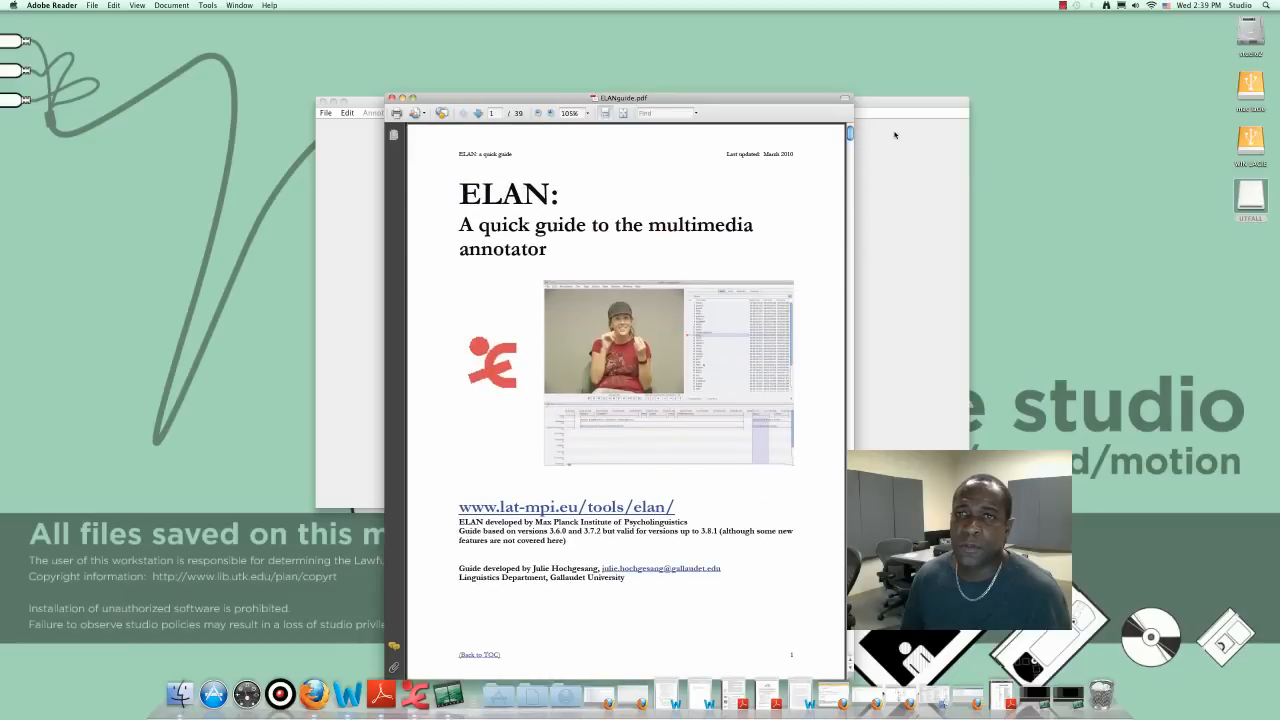
click(403, 98)
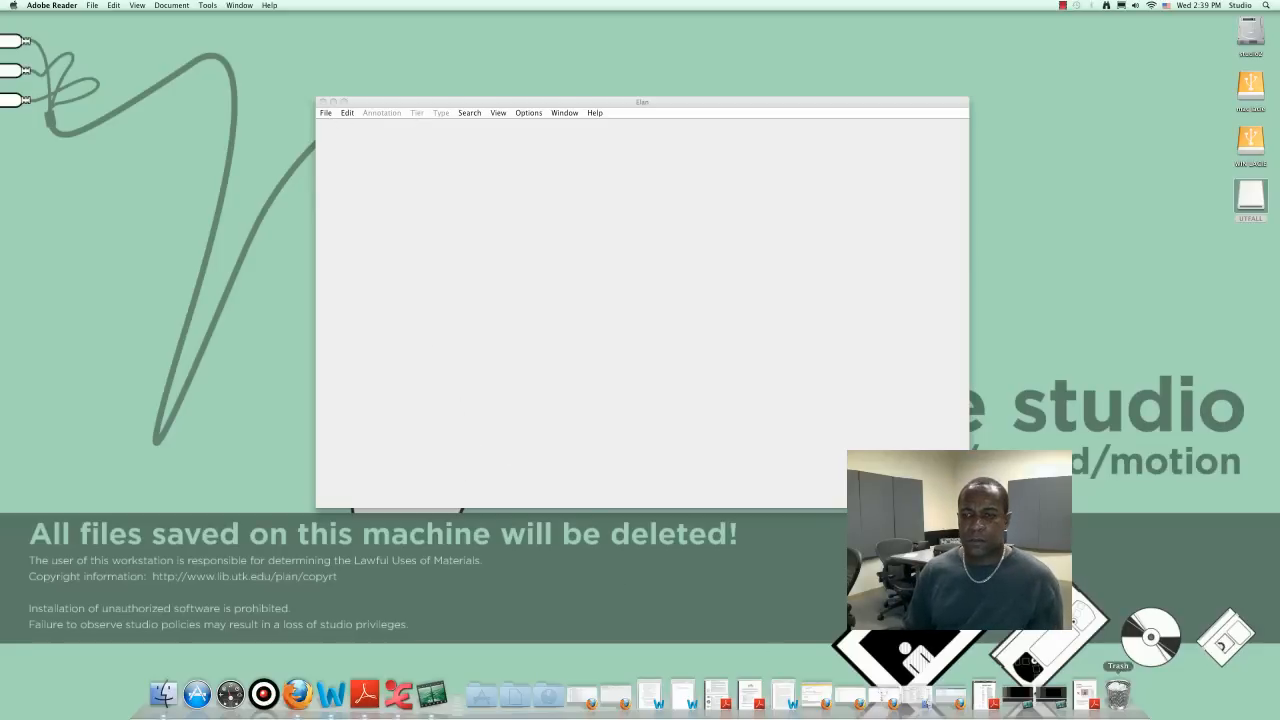
Bring up the PDF of glossing conventions for the signed story, look over the ASL transcription symbols, and minimize it.
click(987, 696)
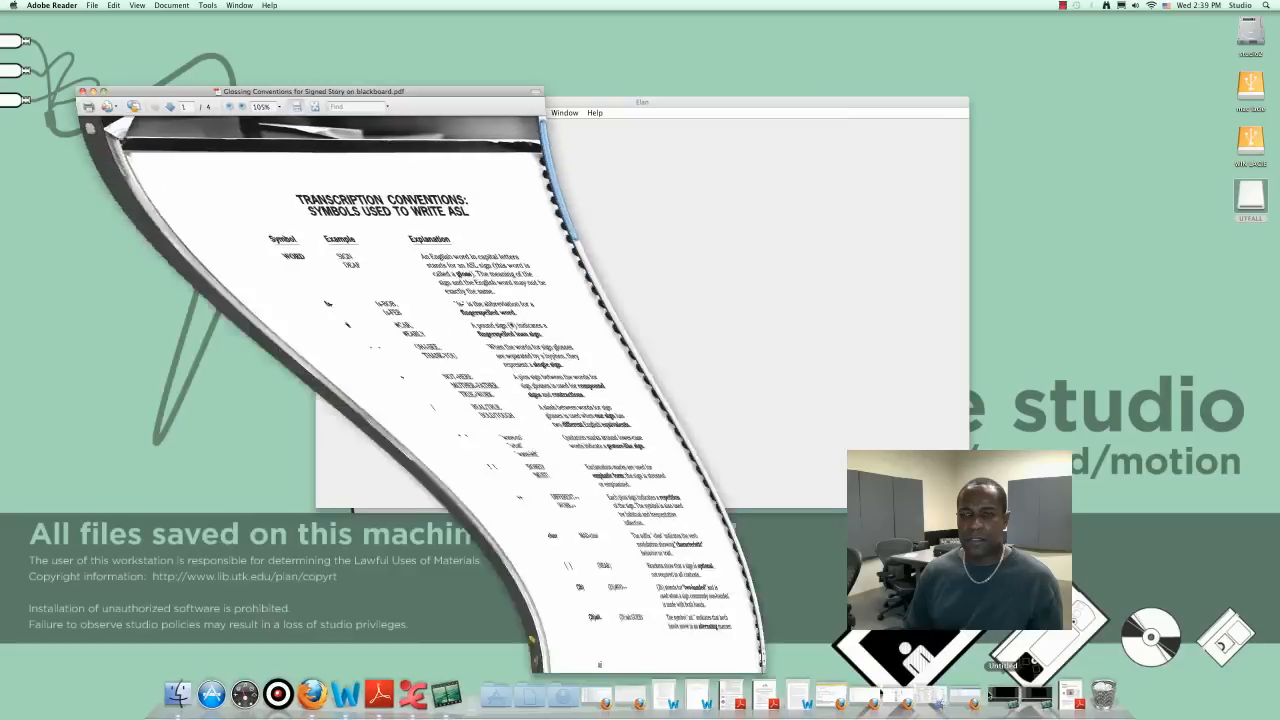
drag(481, 91, 725, 63)
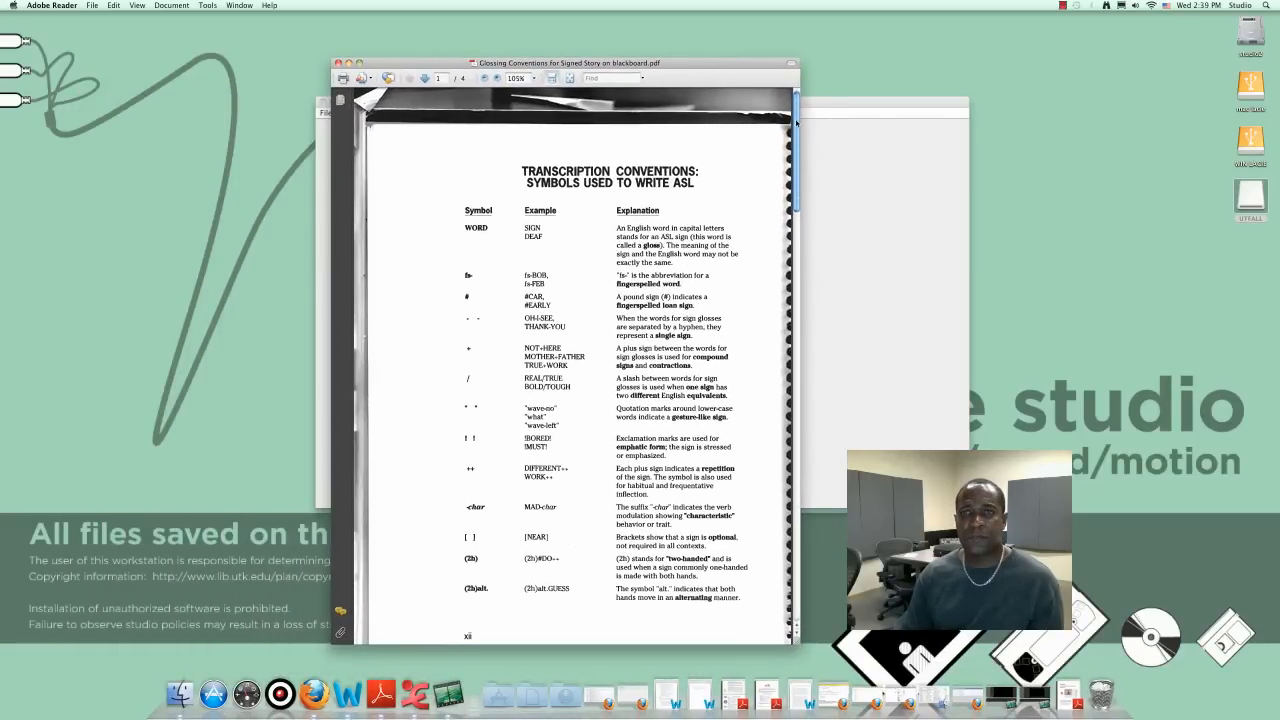
mouse_move(797, 121)
mouse_down()
mouse_move(820, 212)
mouse_move(836, 408)
mouse_move(816, 105)
mouse_move(814, 120)
mouse_up()
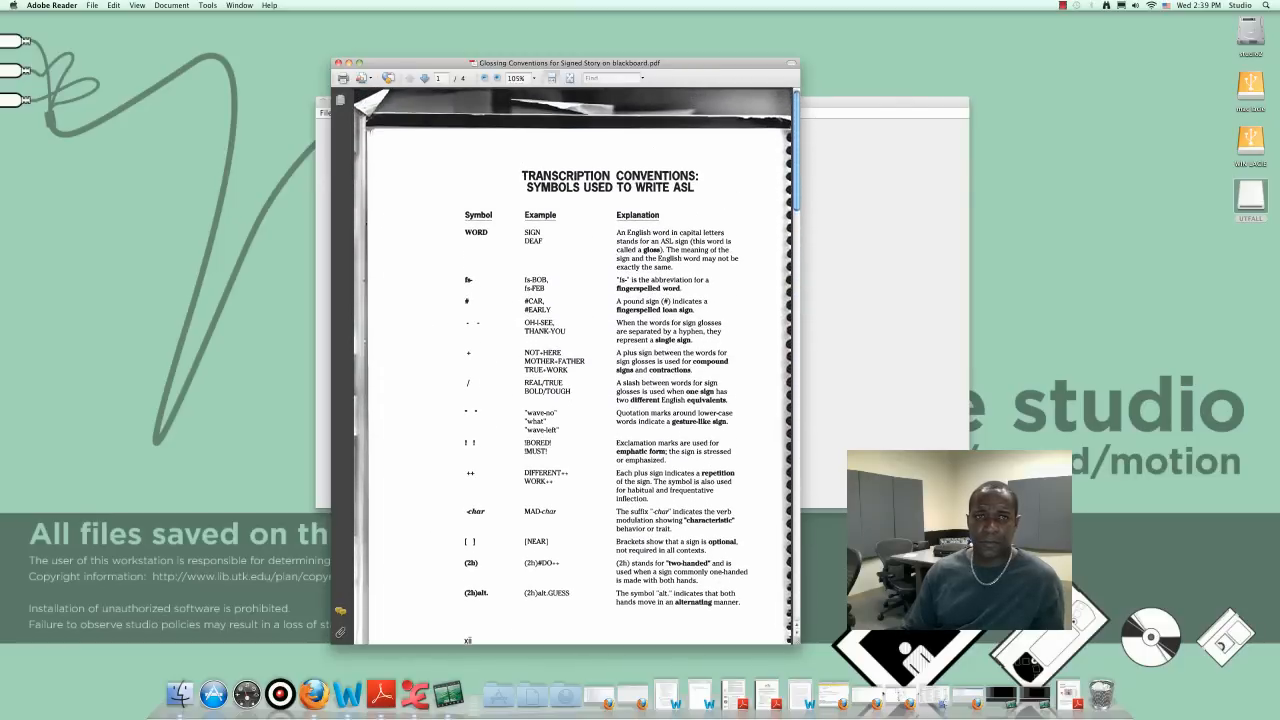
click(349, 63)
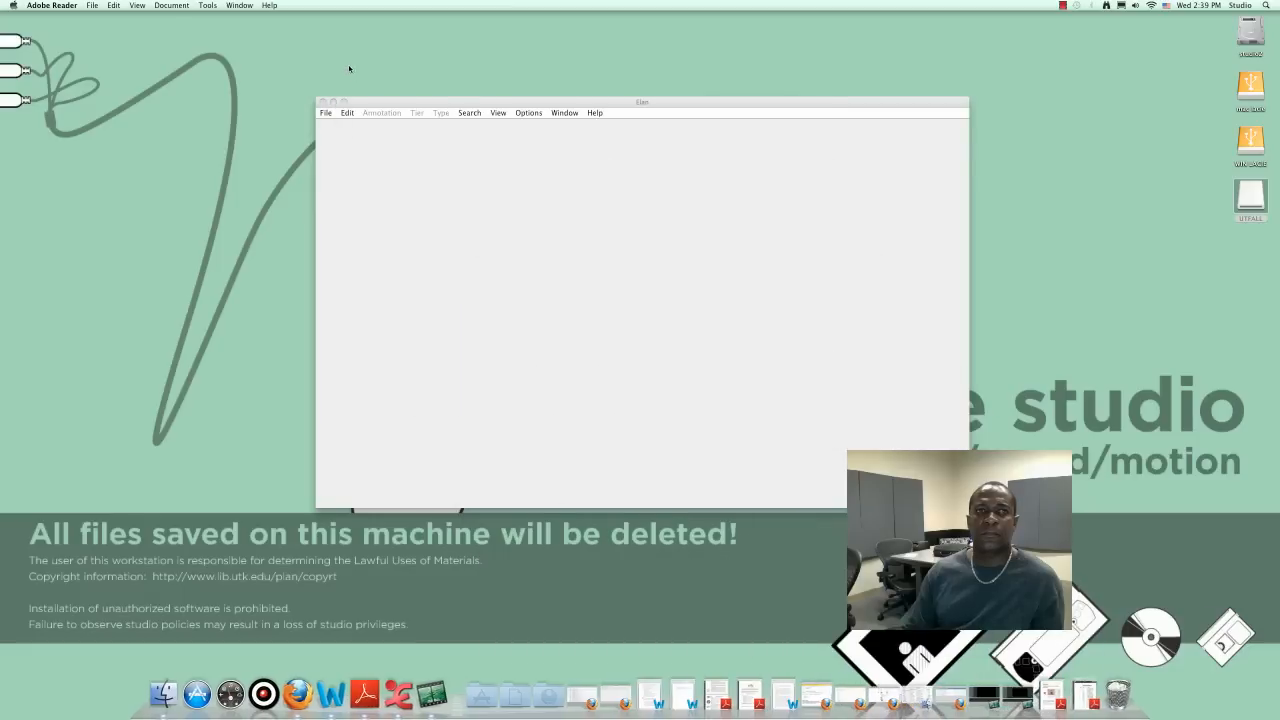
Create a new ELAN document using the video about a first time to the US from the WIN LACIE drive as media.
click(328, 114)
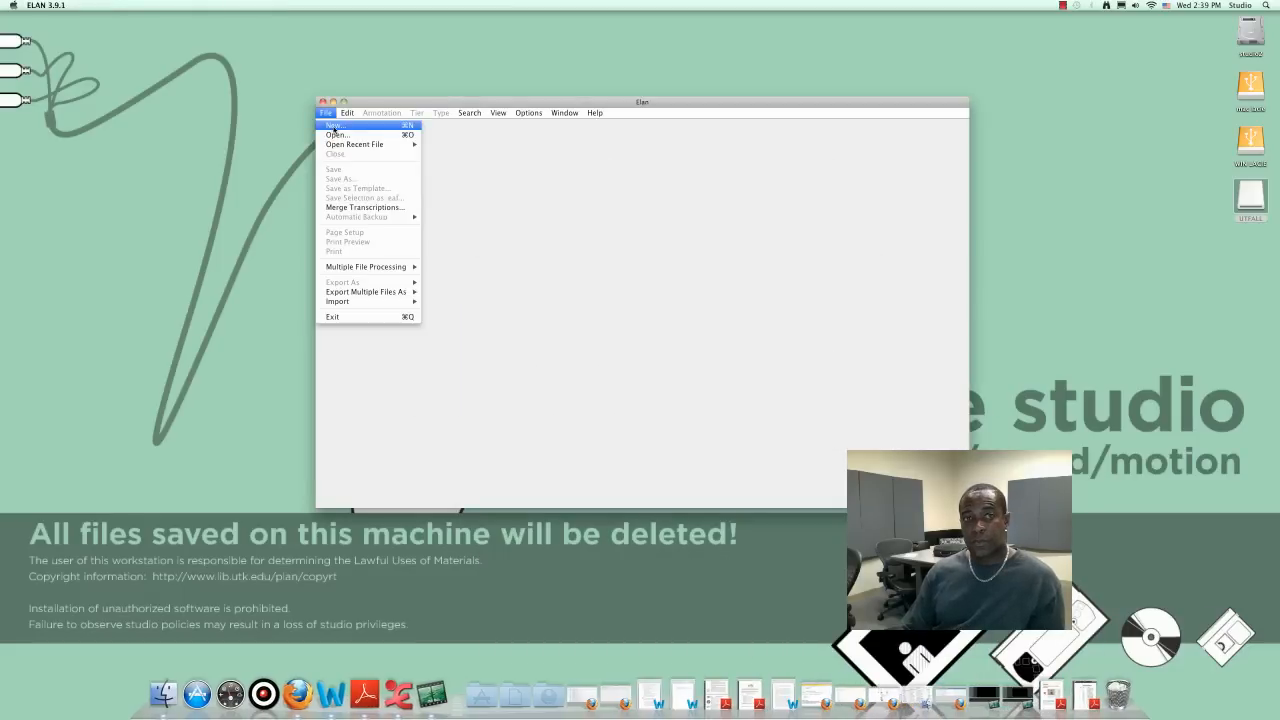
click(334, 125)
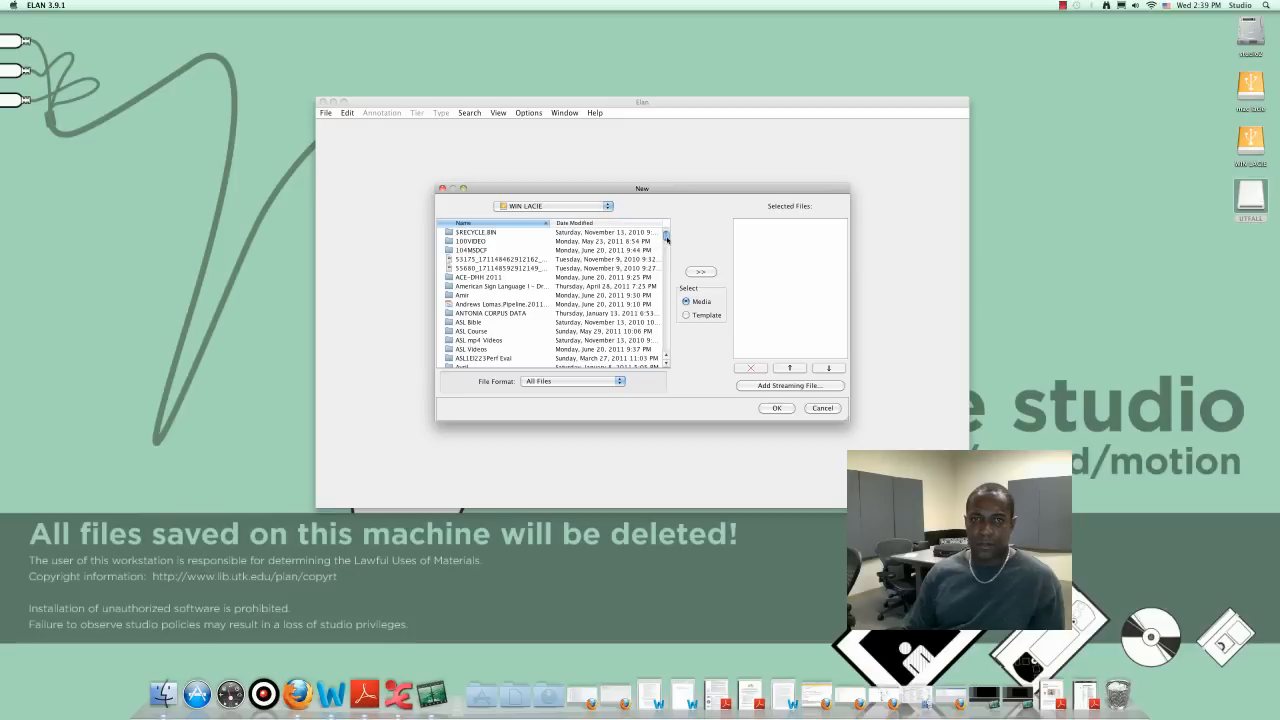
drag(666, 237, 681, 338)
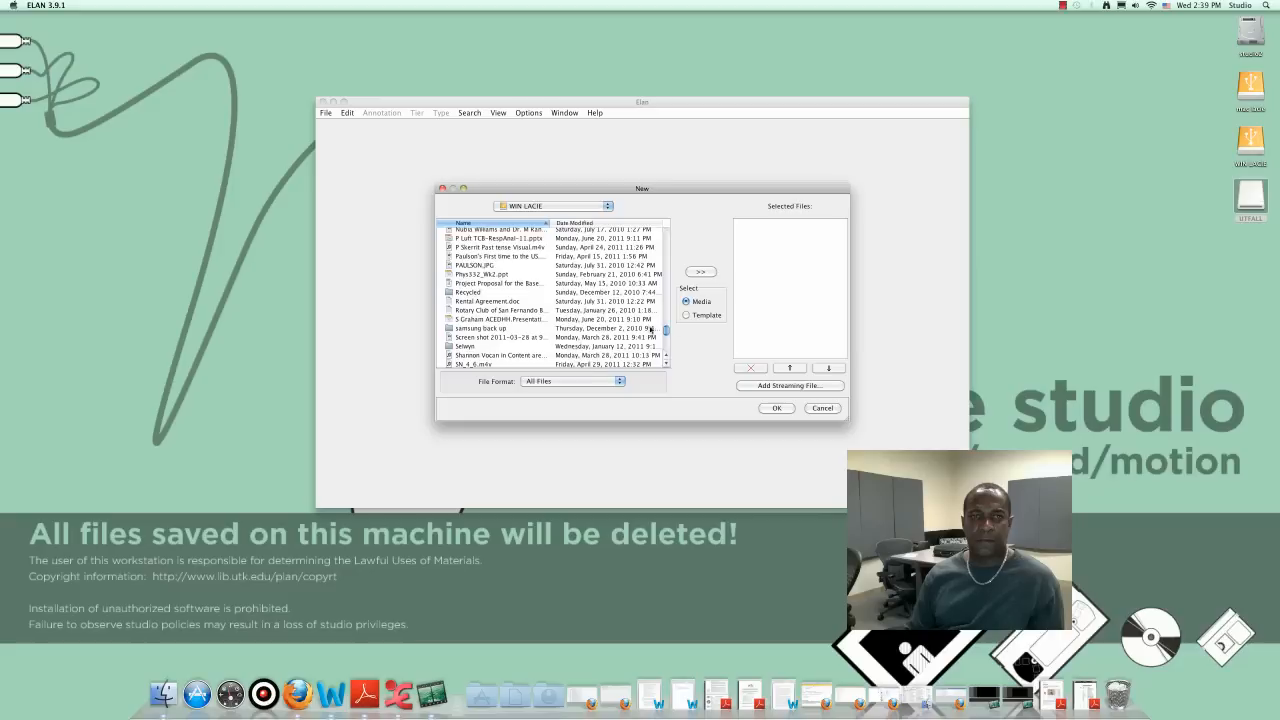
click(510, 257)
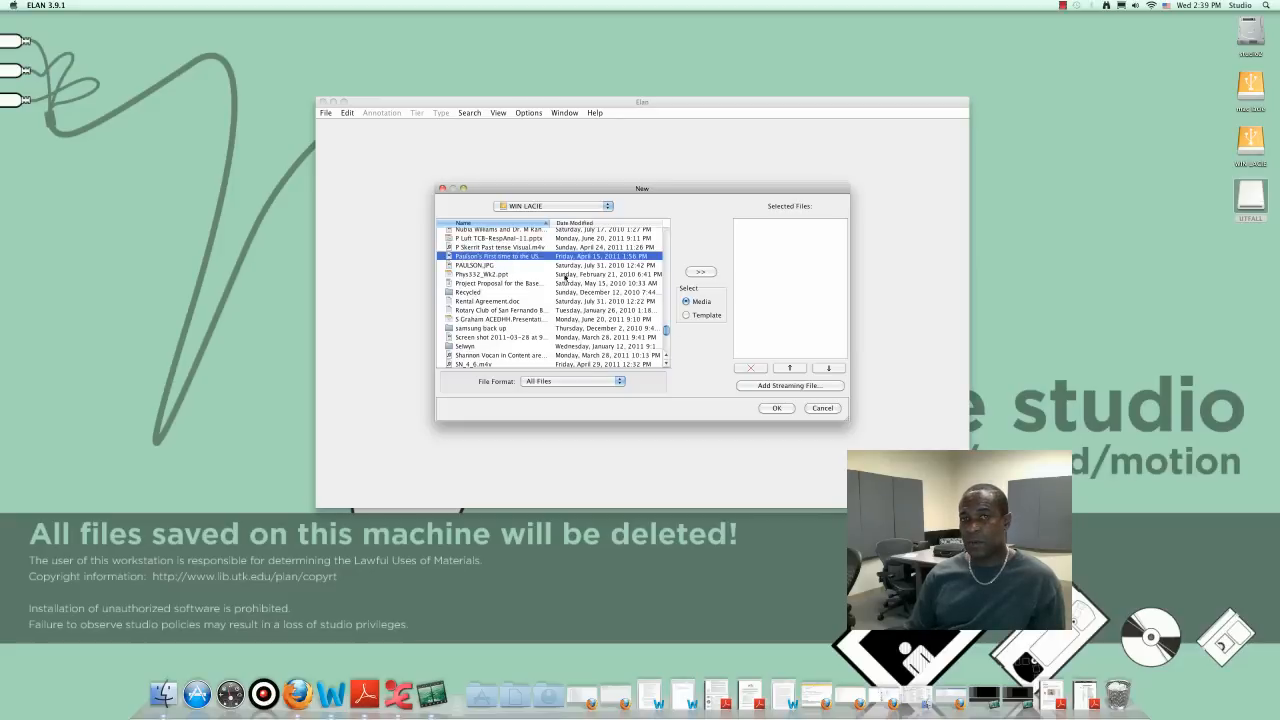
click(703, 273)
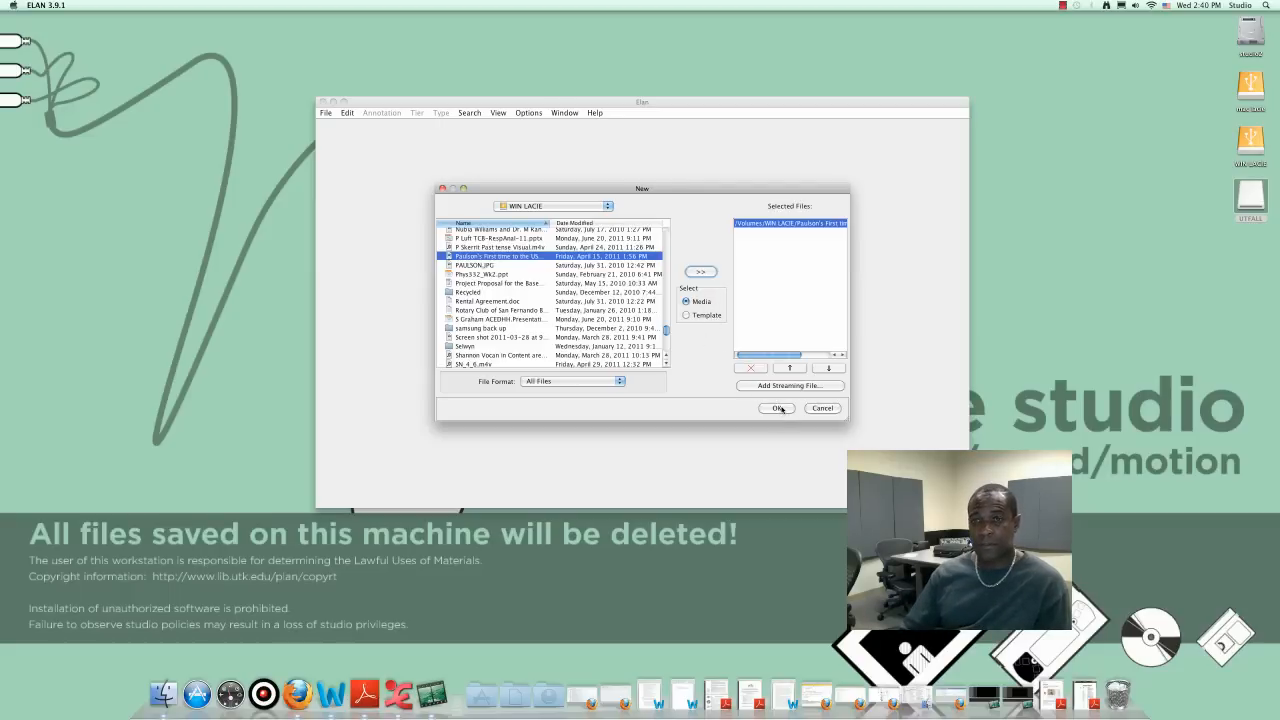
click(778, 408)
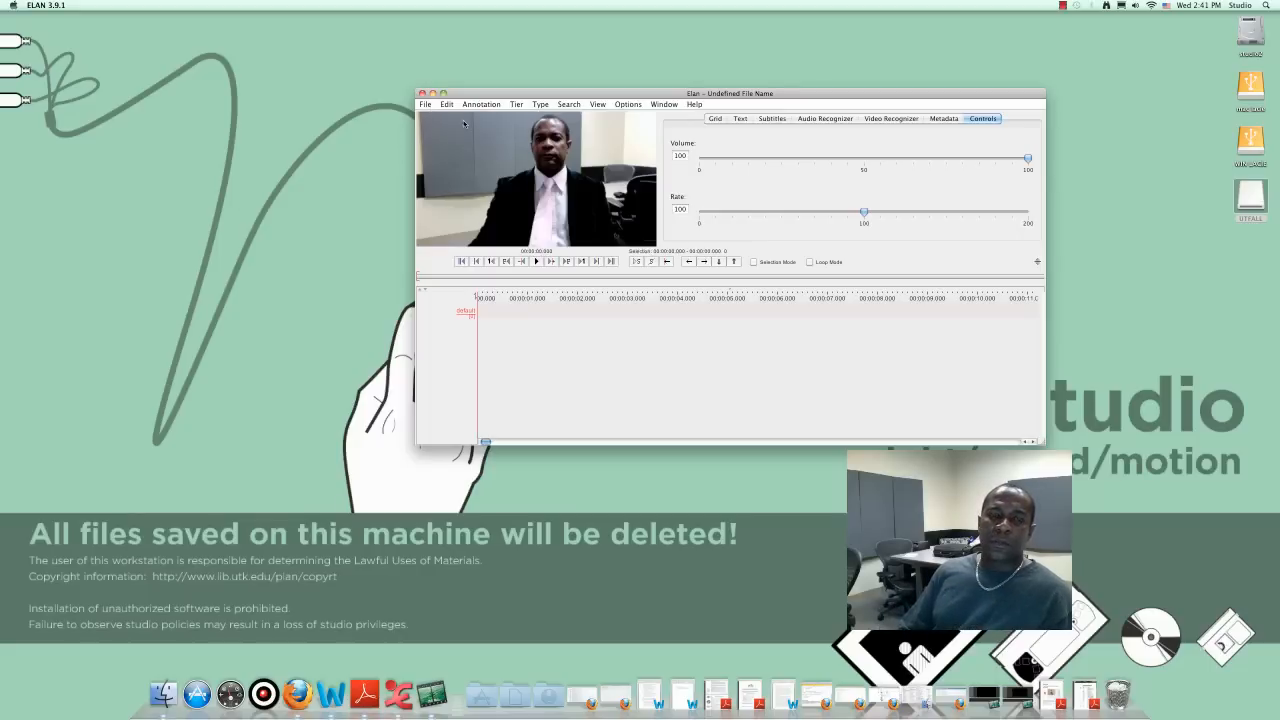
Add a tier named GLOSS, filling in the participant's and the annotator's names.
click(517, 106)
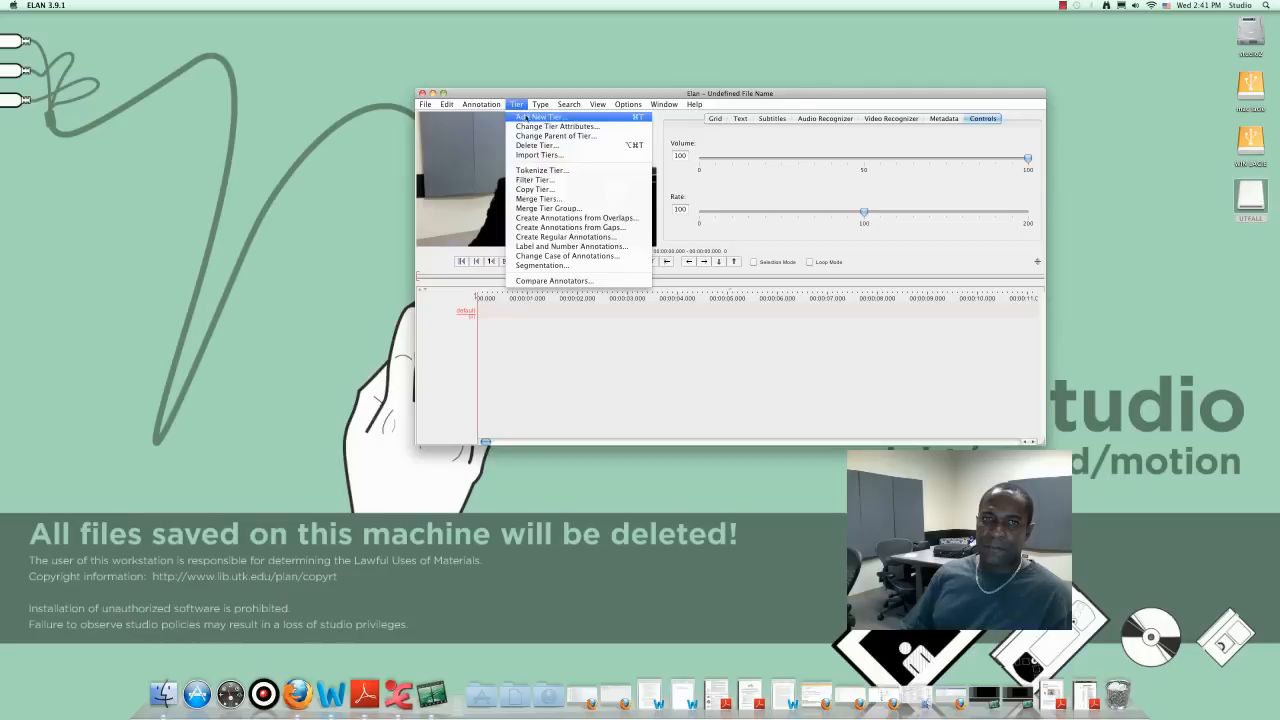
click(530, 118)
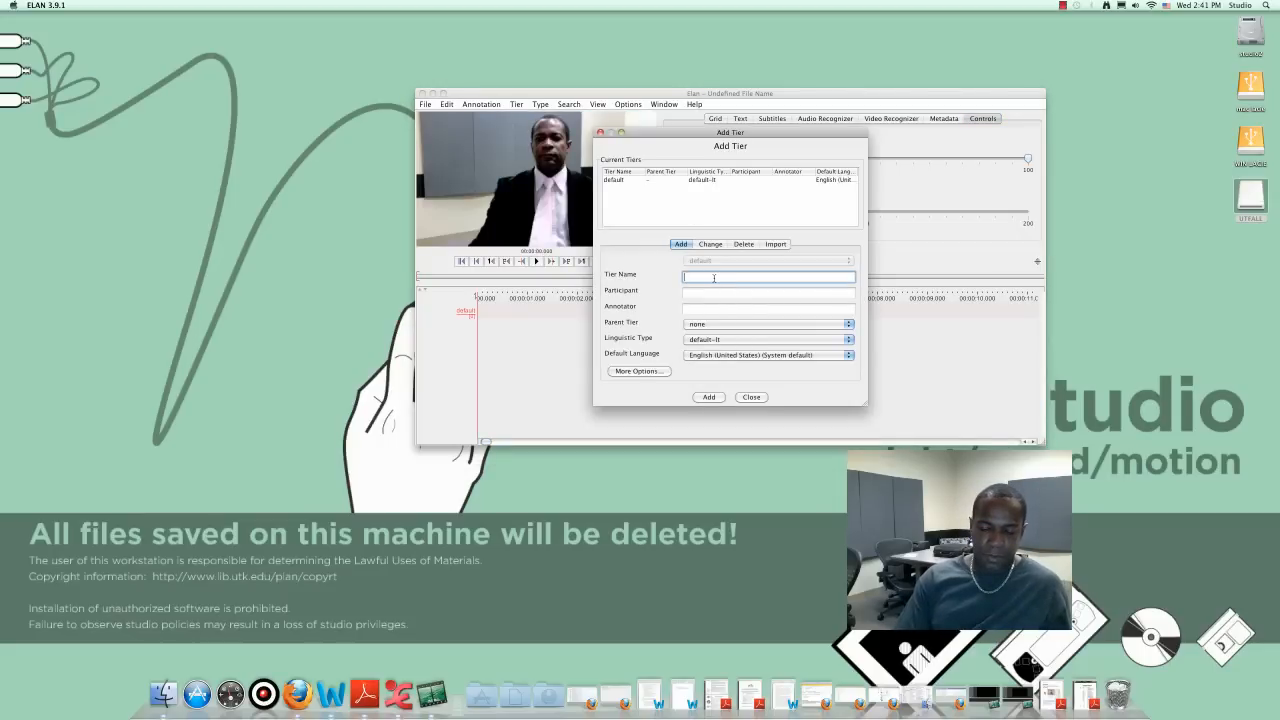
text(GlOSS)
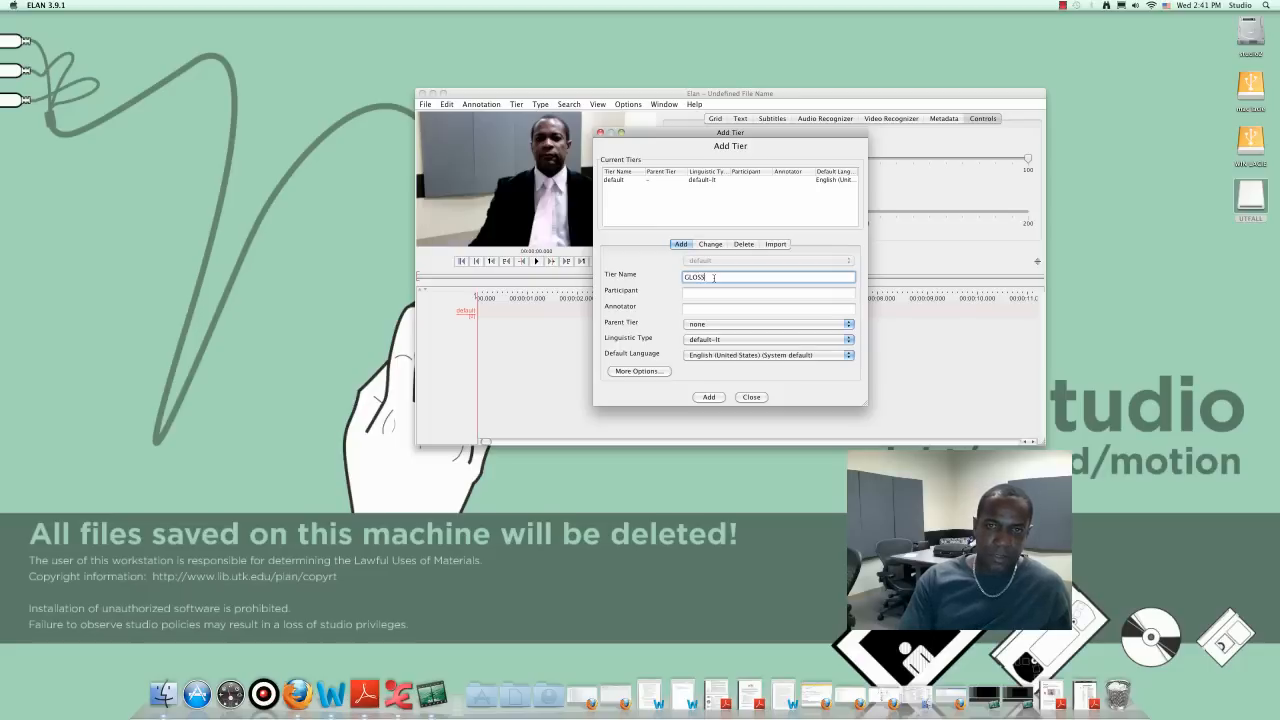
click(713, 293)
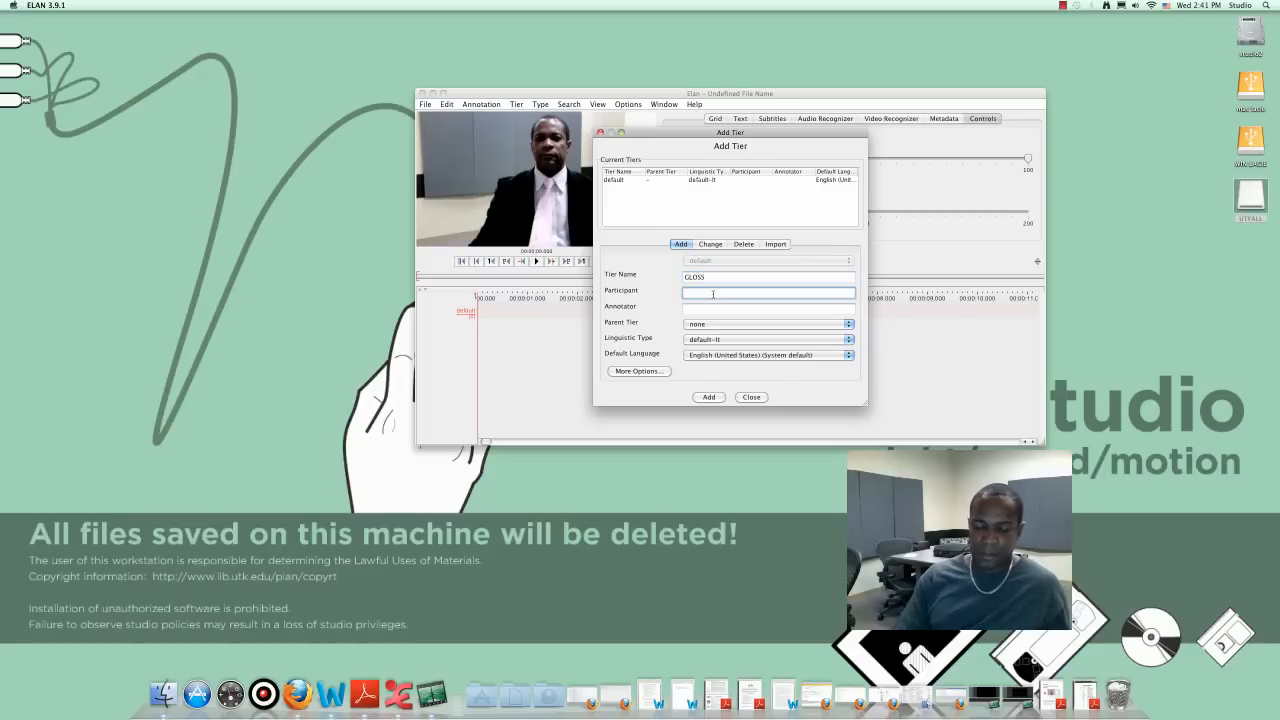
text(Paulso)
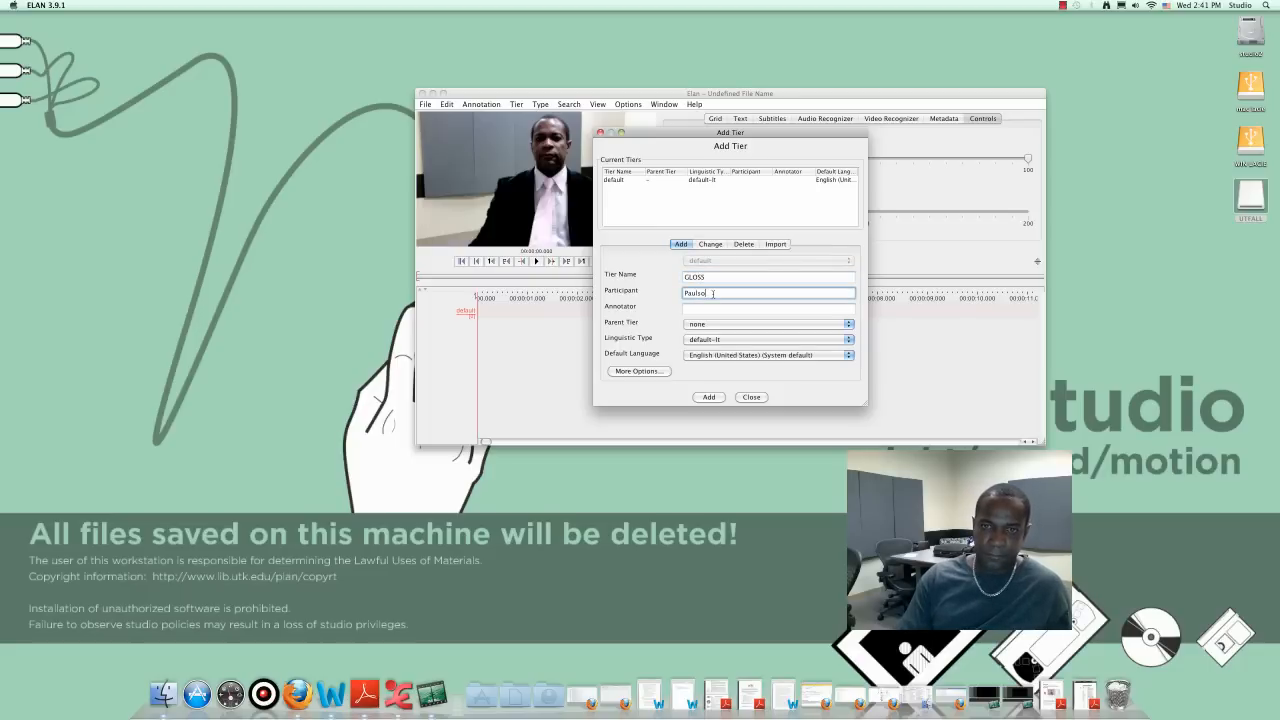
text(n)
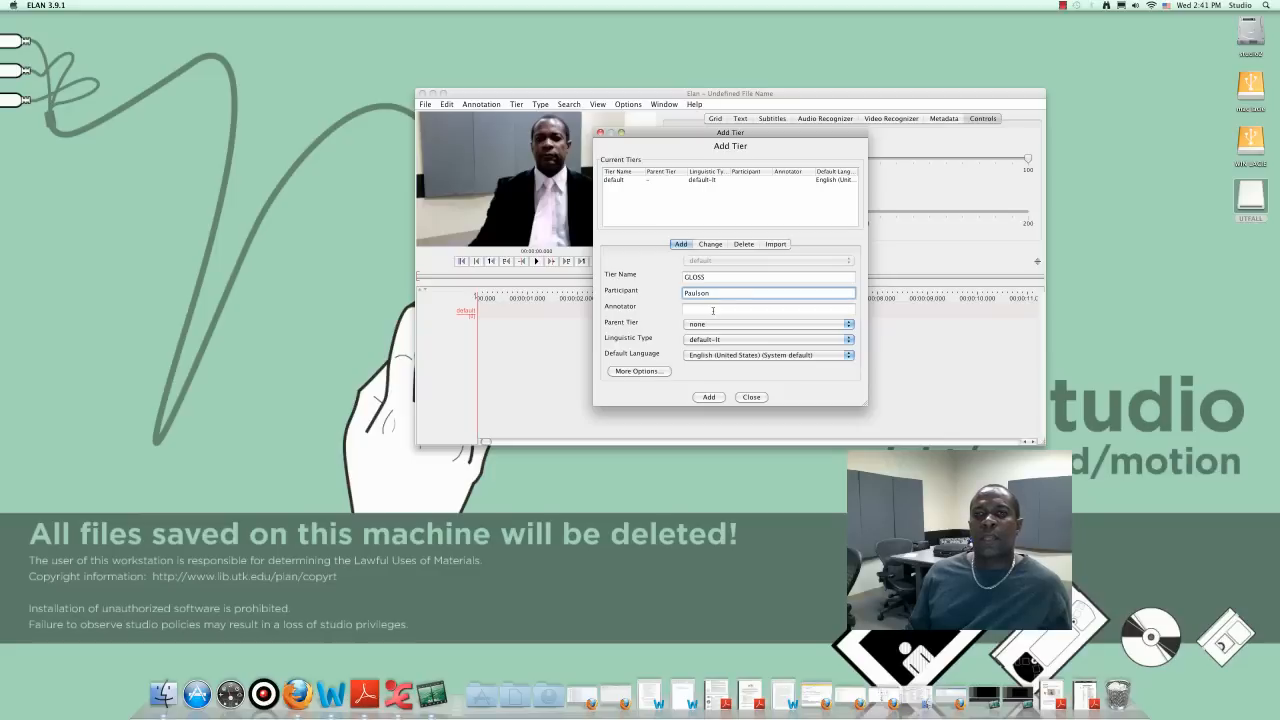
click(713, 309)
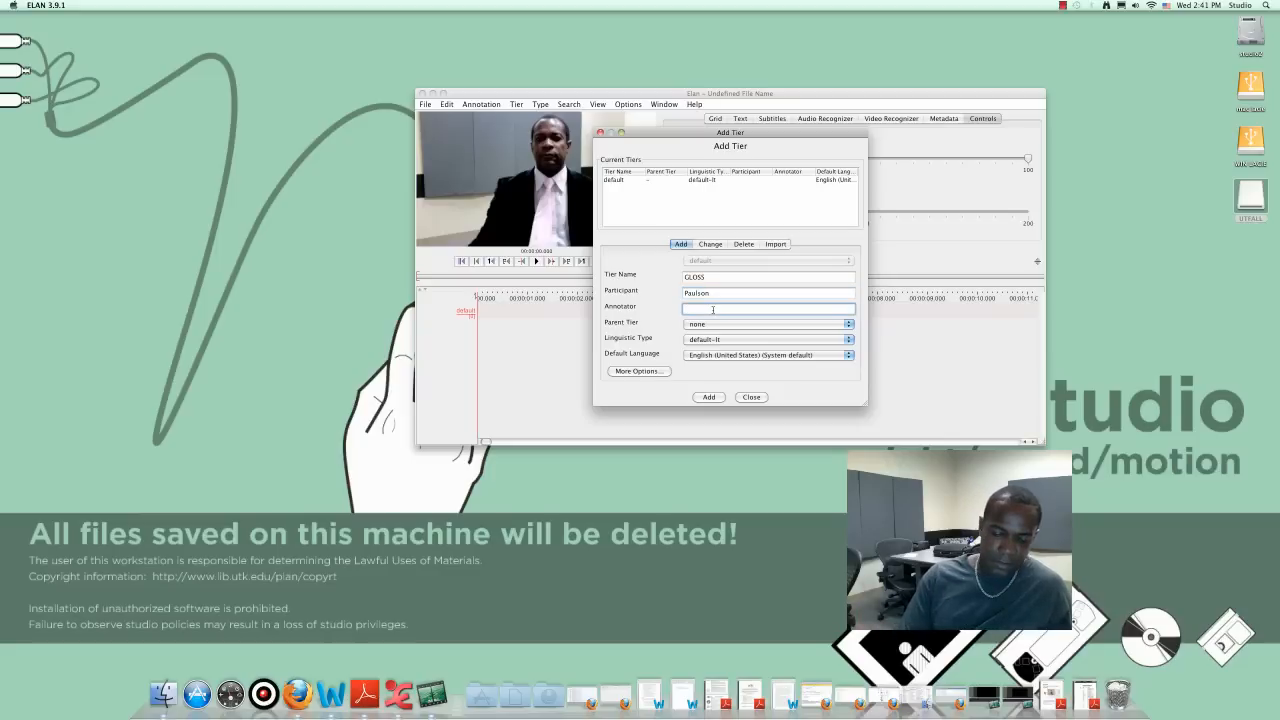
text(Stephe)
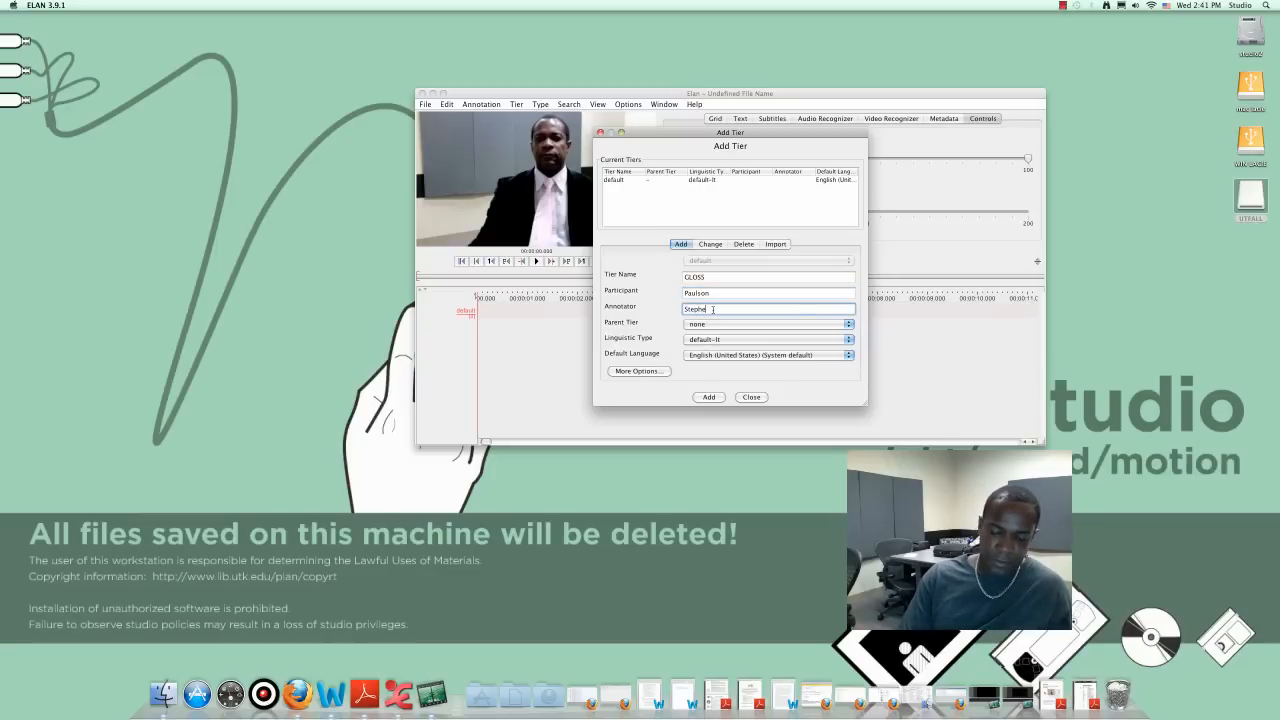
text(n)
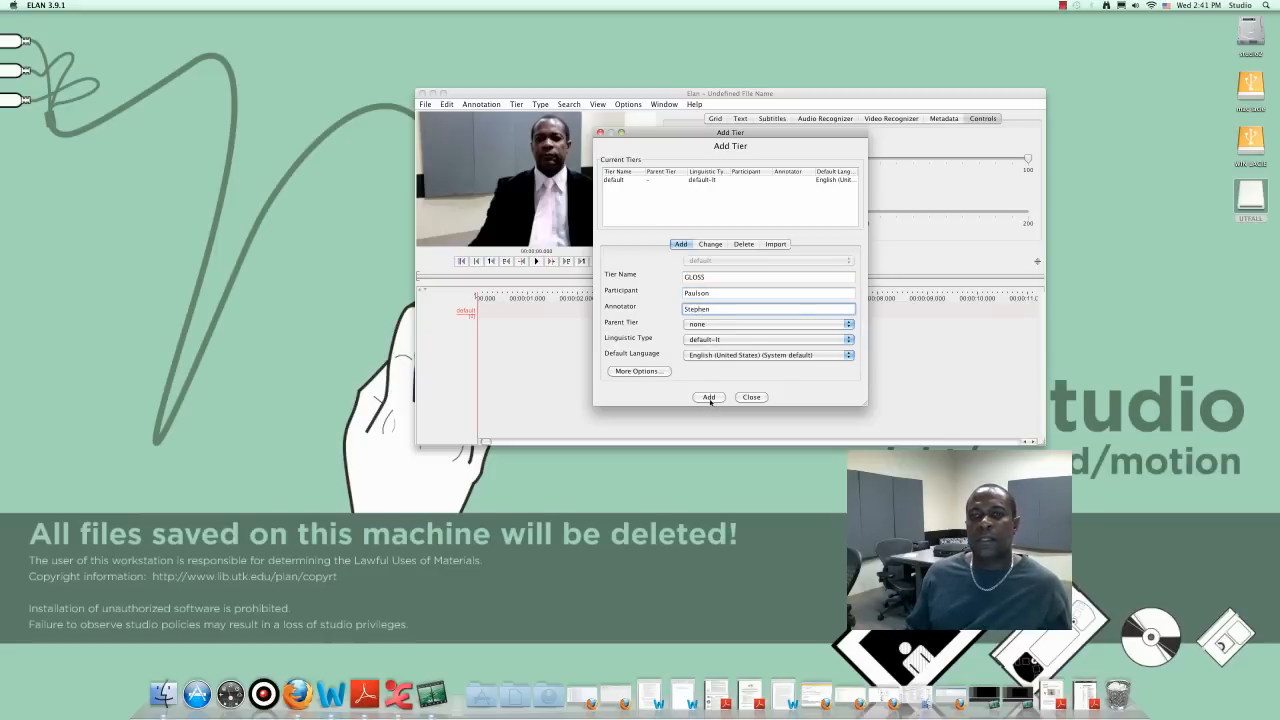
click(709, 398)
click(709, 277)
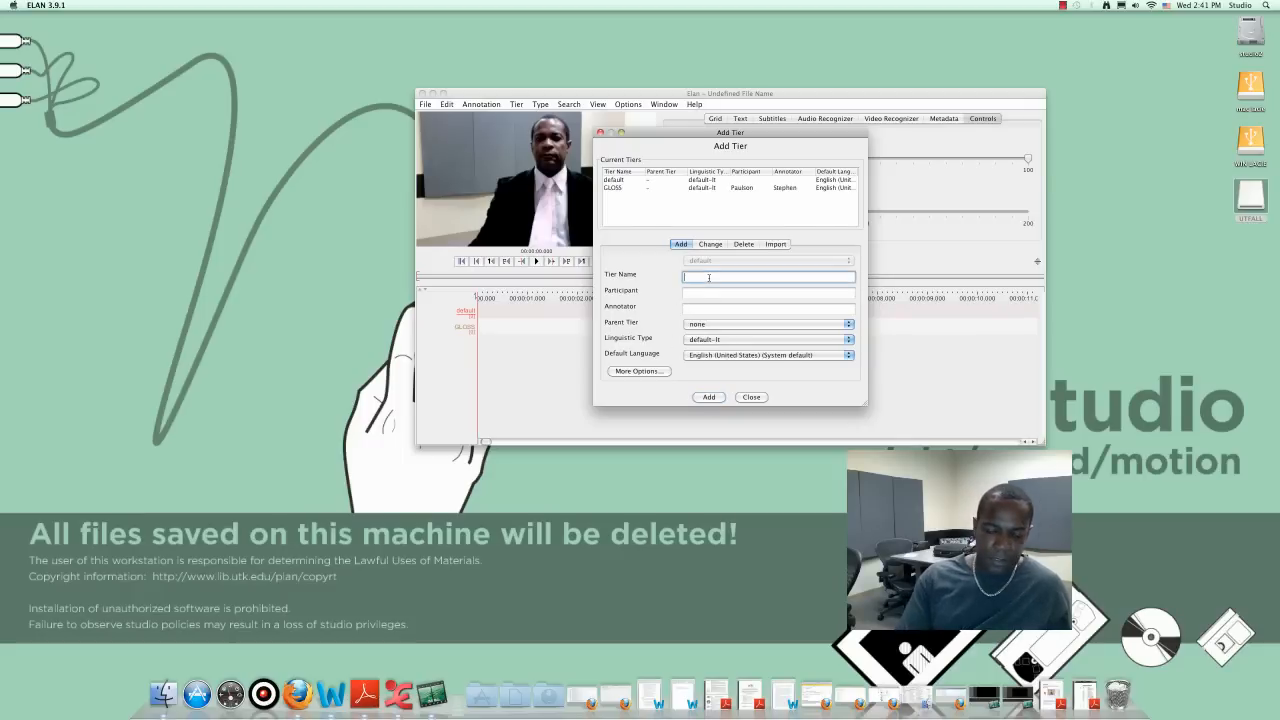
text(ish)
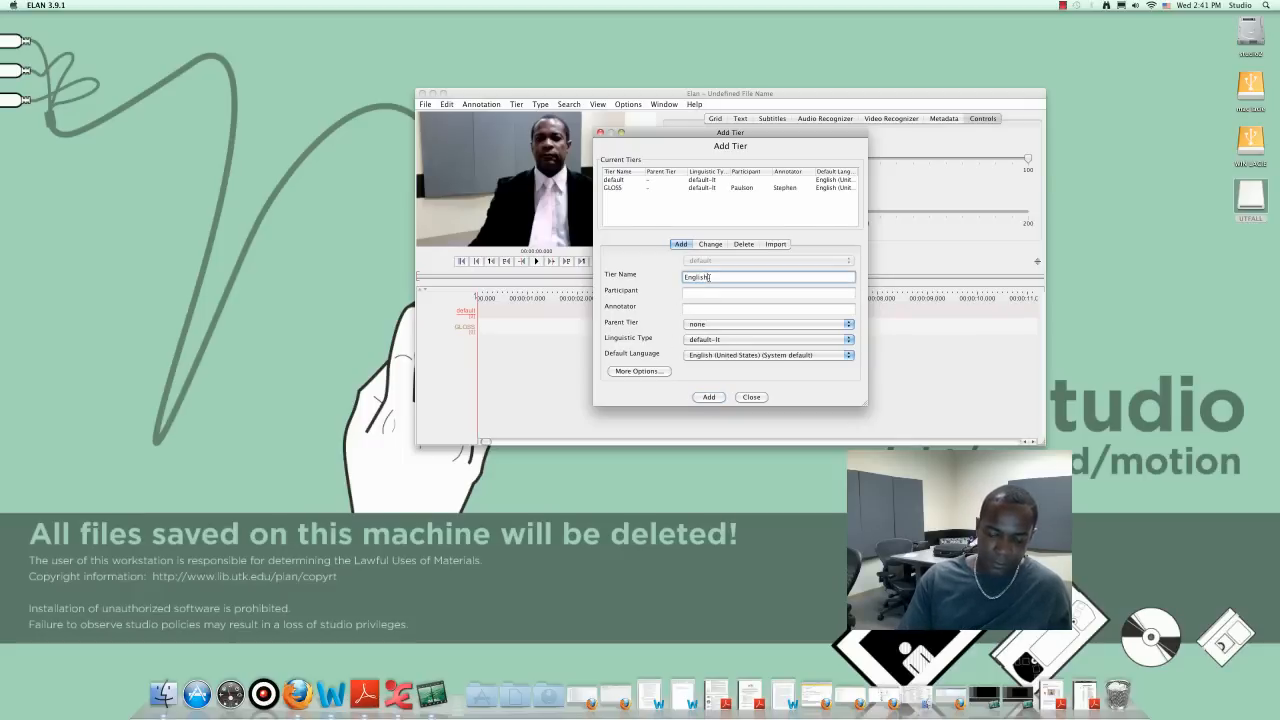
text( Translation)
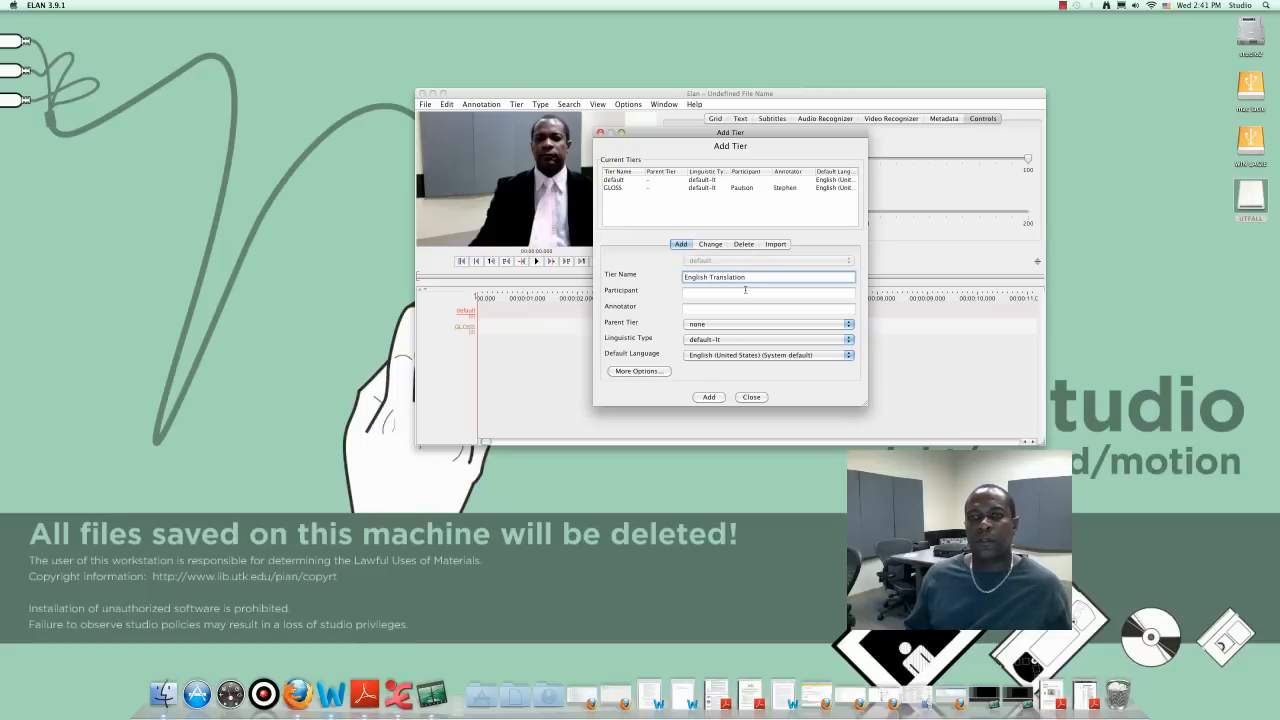
click(746, 290)
text(Paulson)
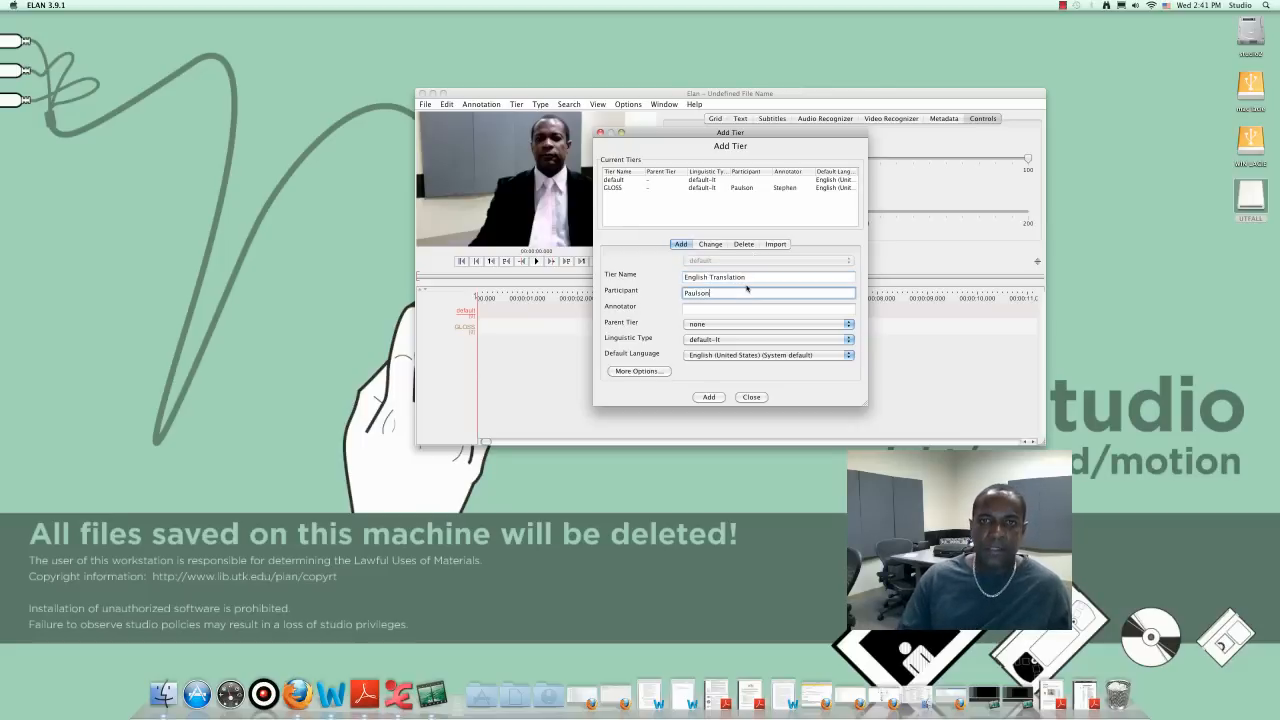
click(733, 310)
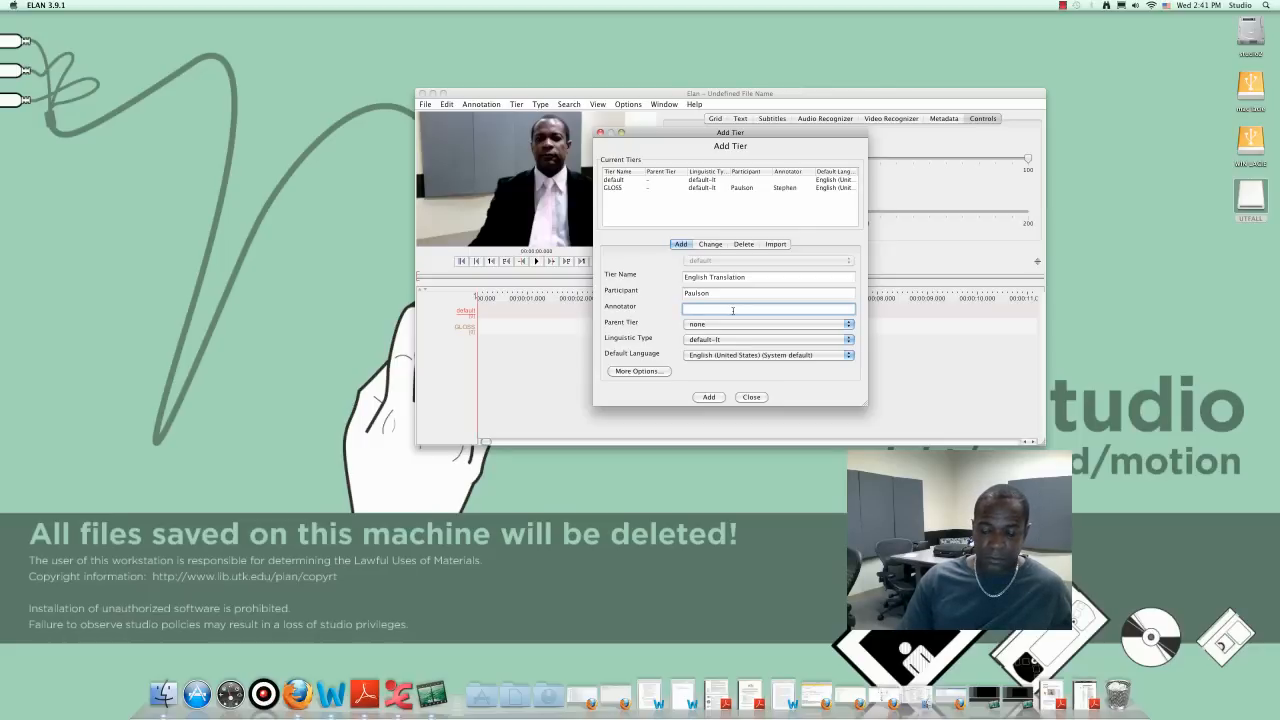
text(Stephen)
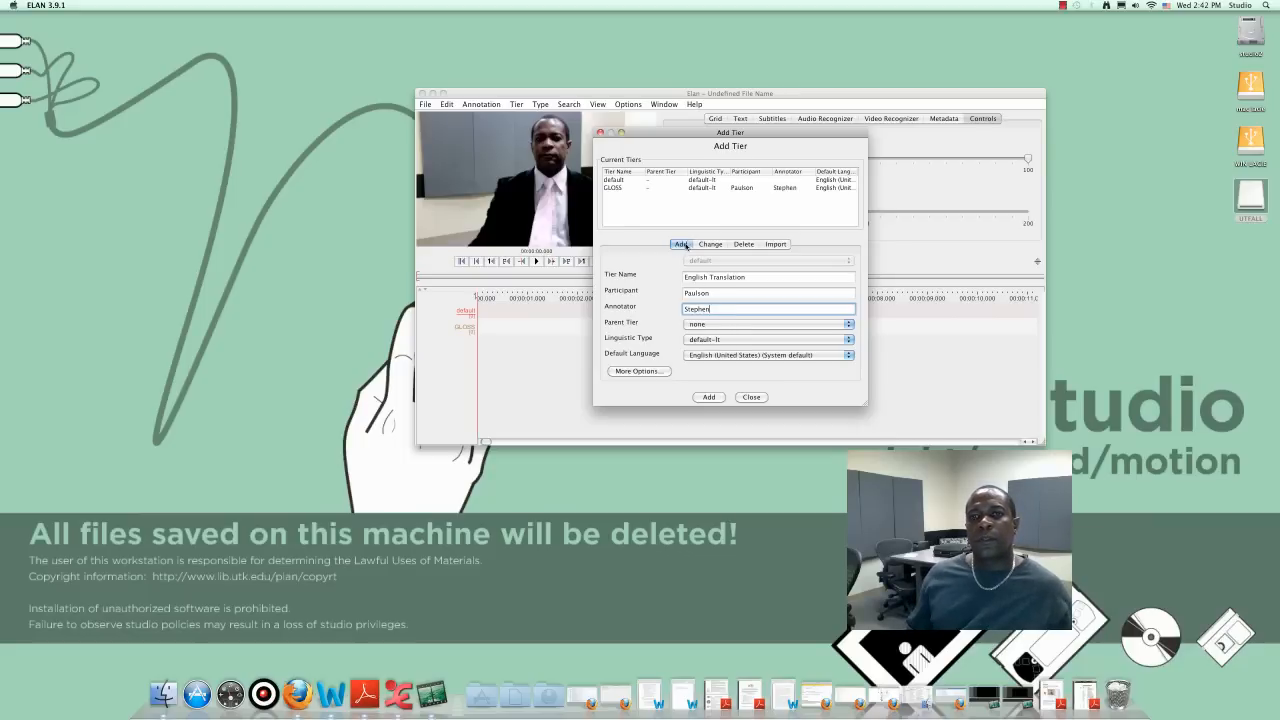
click(752, 397)
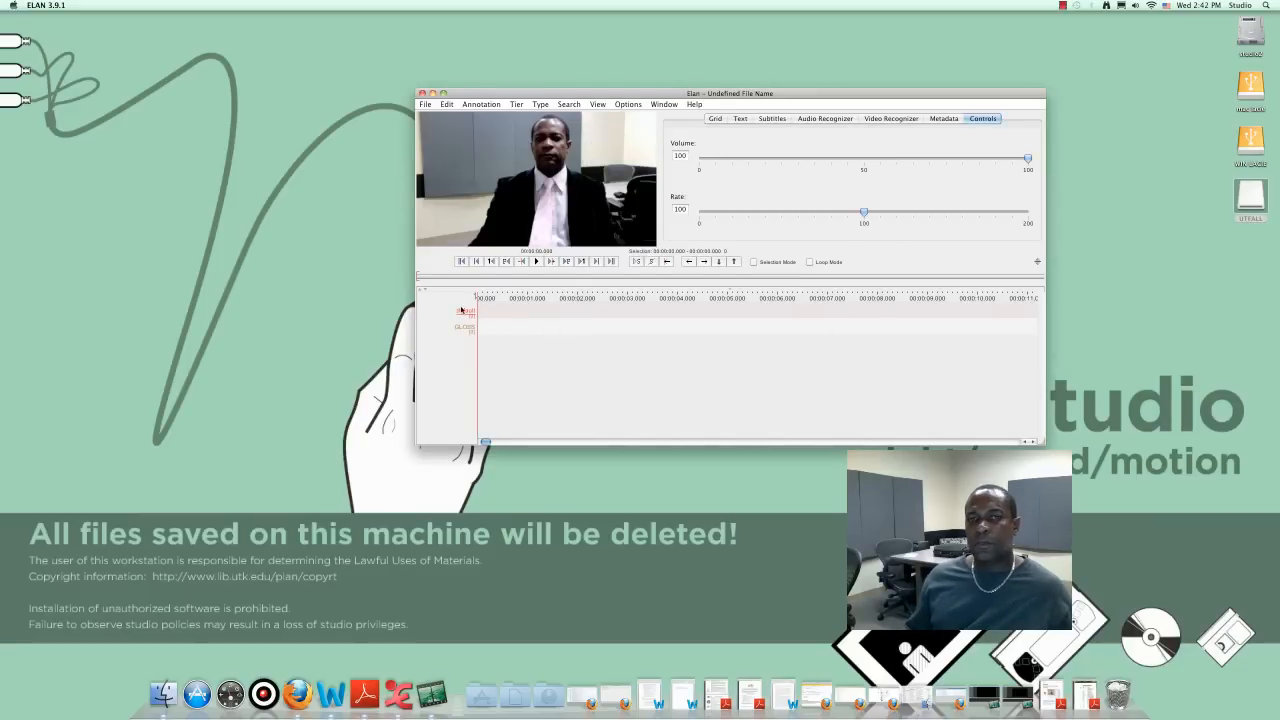
Add a tier named English Tr, filling in the participant's and the annotator's names.
mouse_move(463, 332)
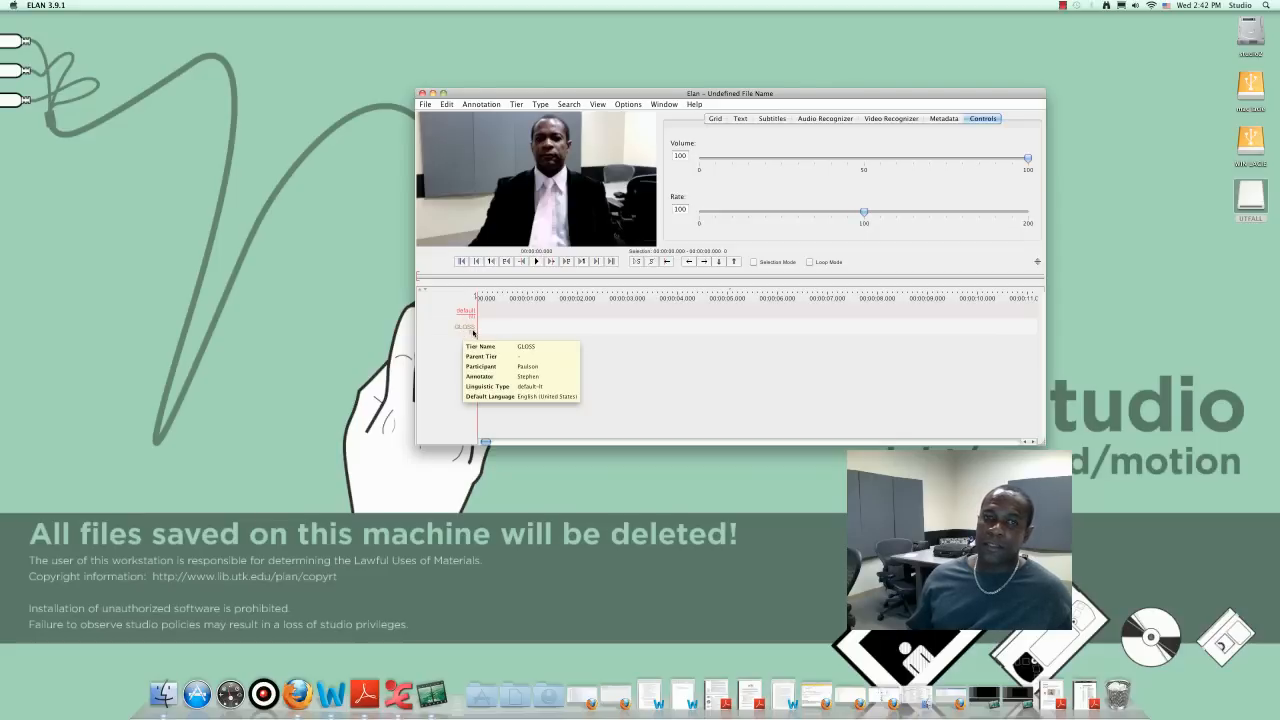
click(516, 105)
click(522, 117)
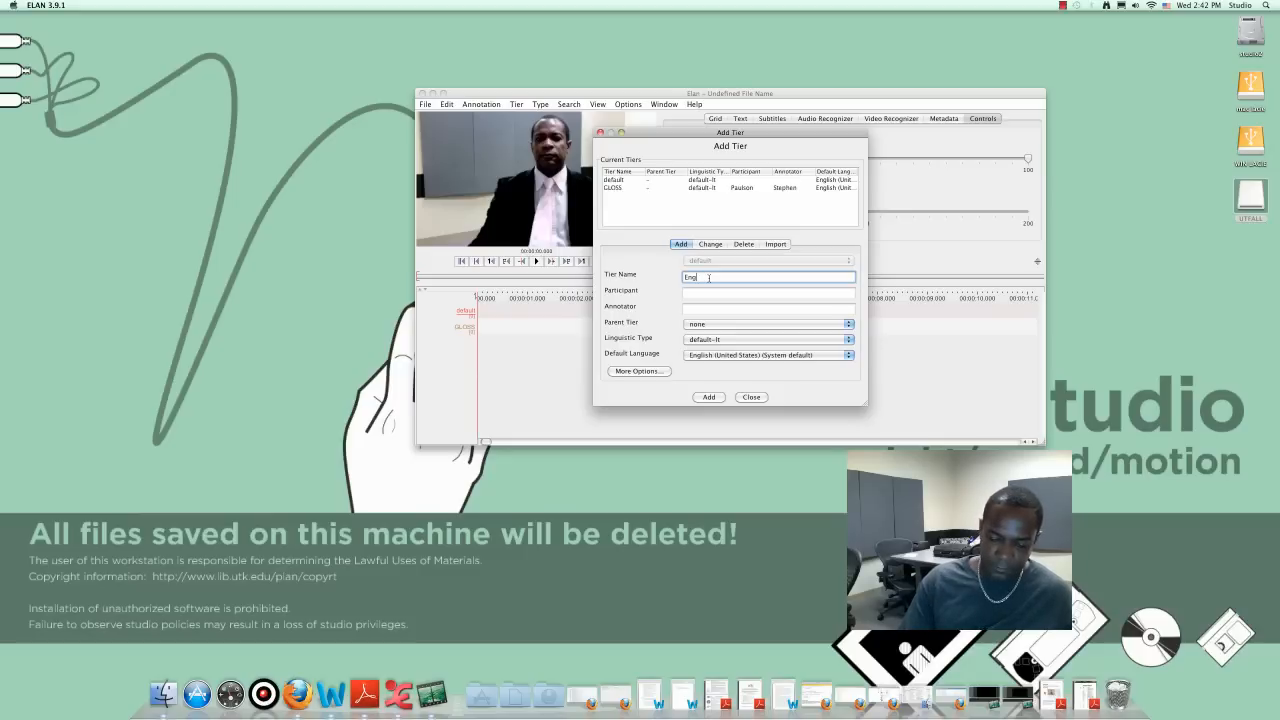
text(sh Tr)
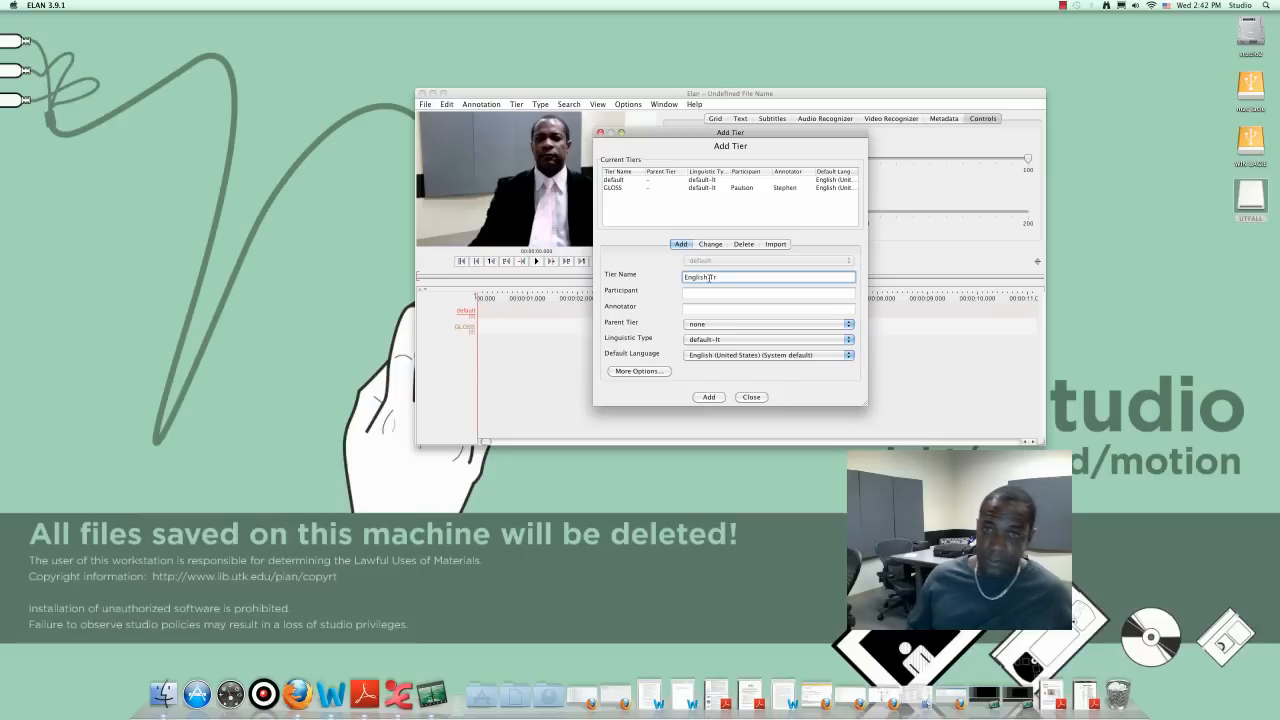
click(696, 290)
text(Paulson)
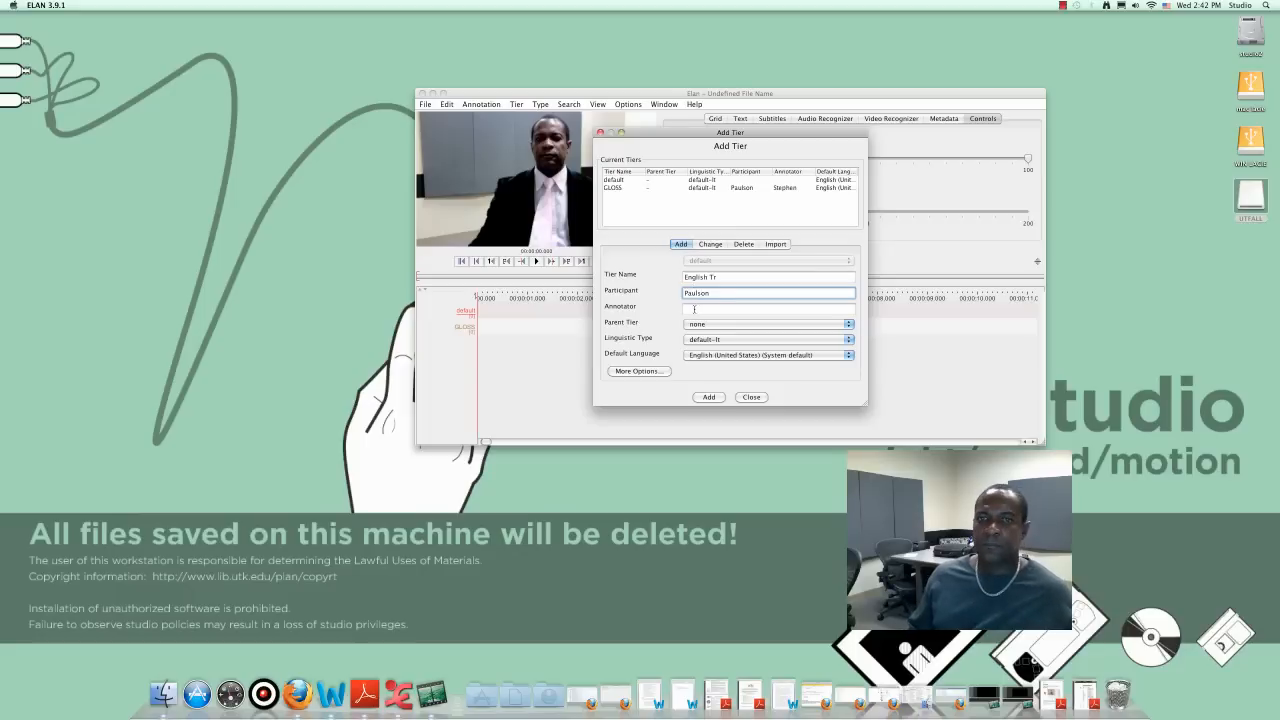
click(695, 307)
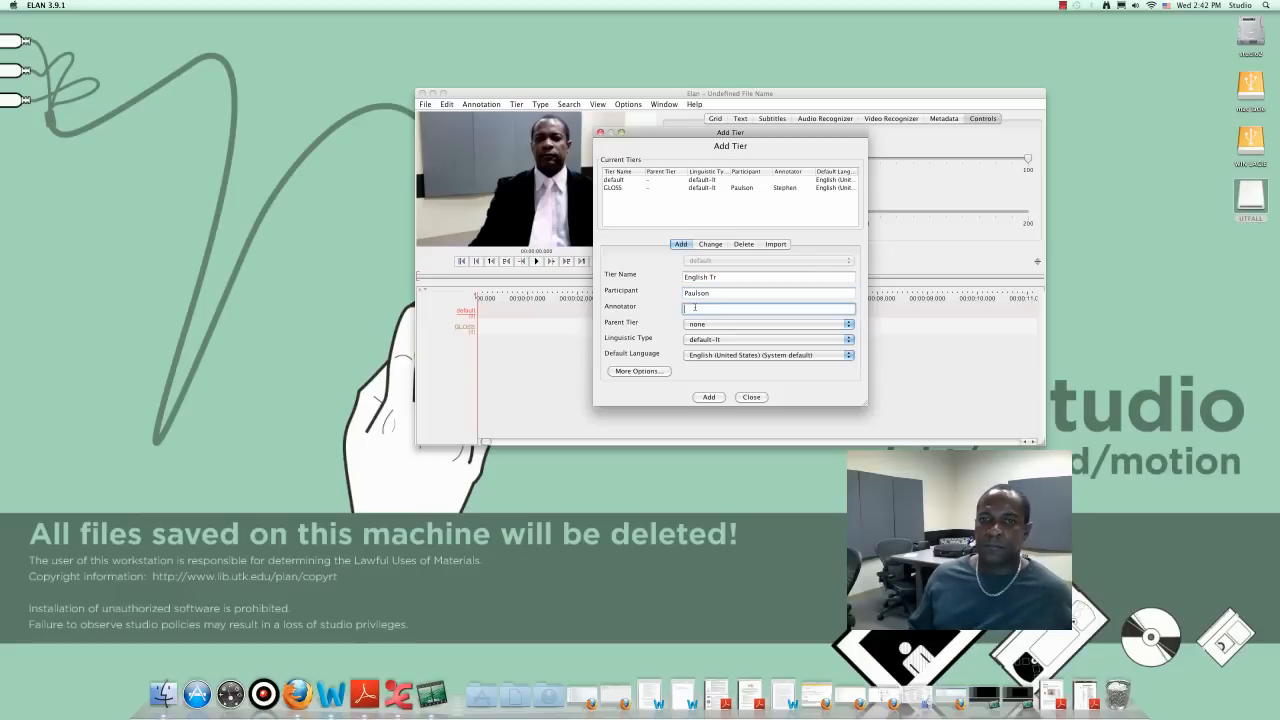
text(S)
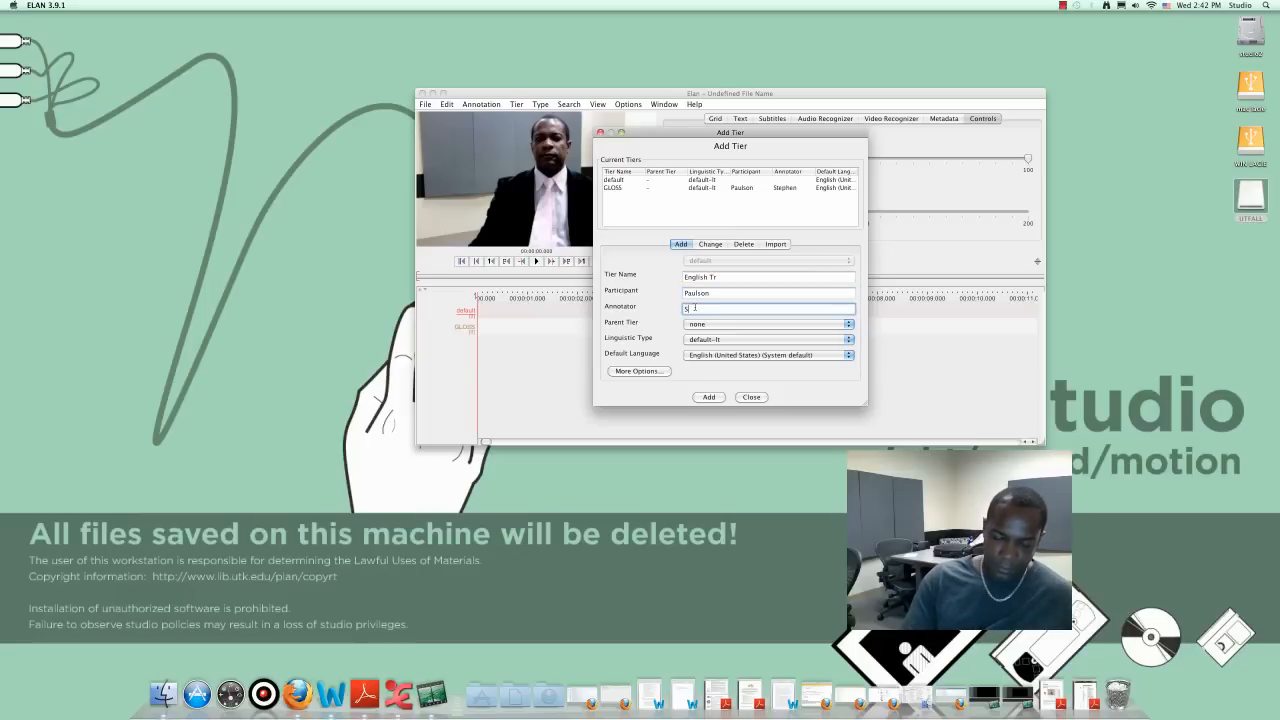
text(tephen)
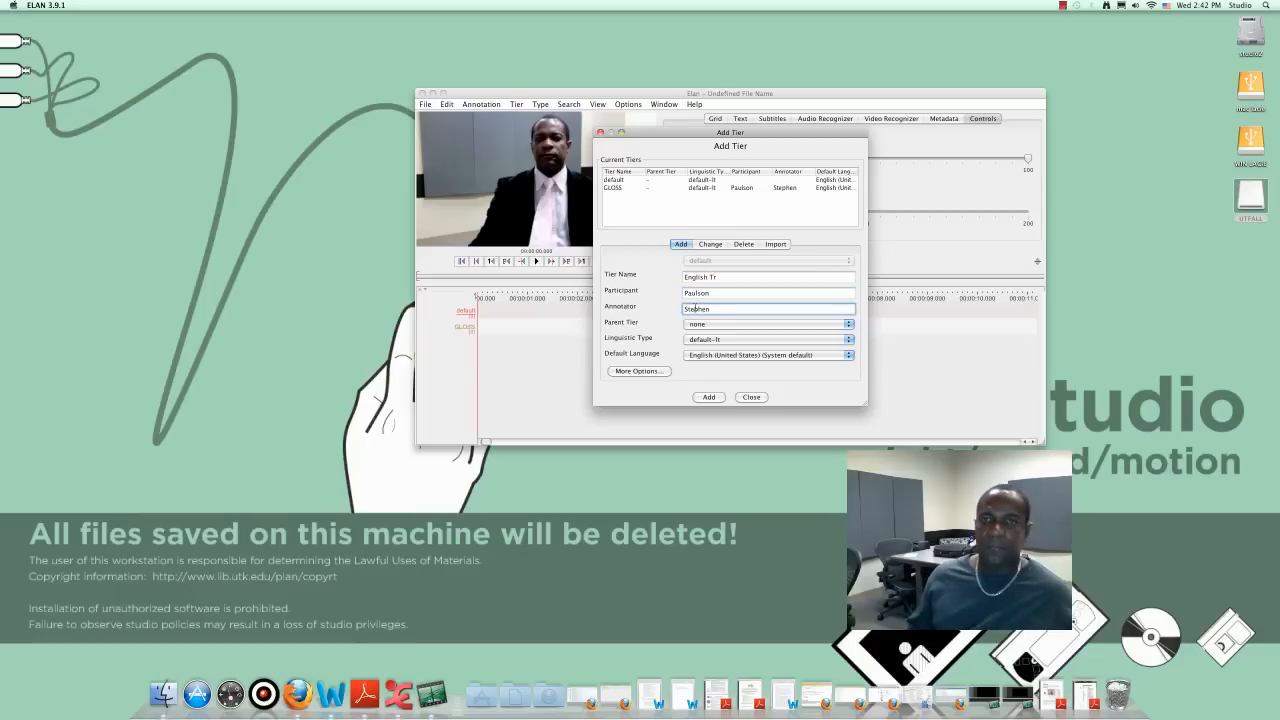
click(712, 398)
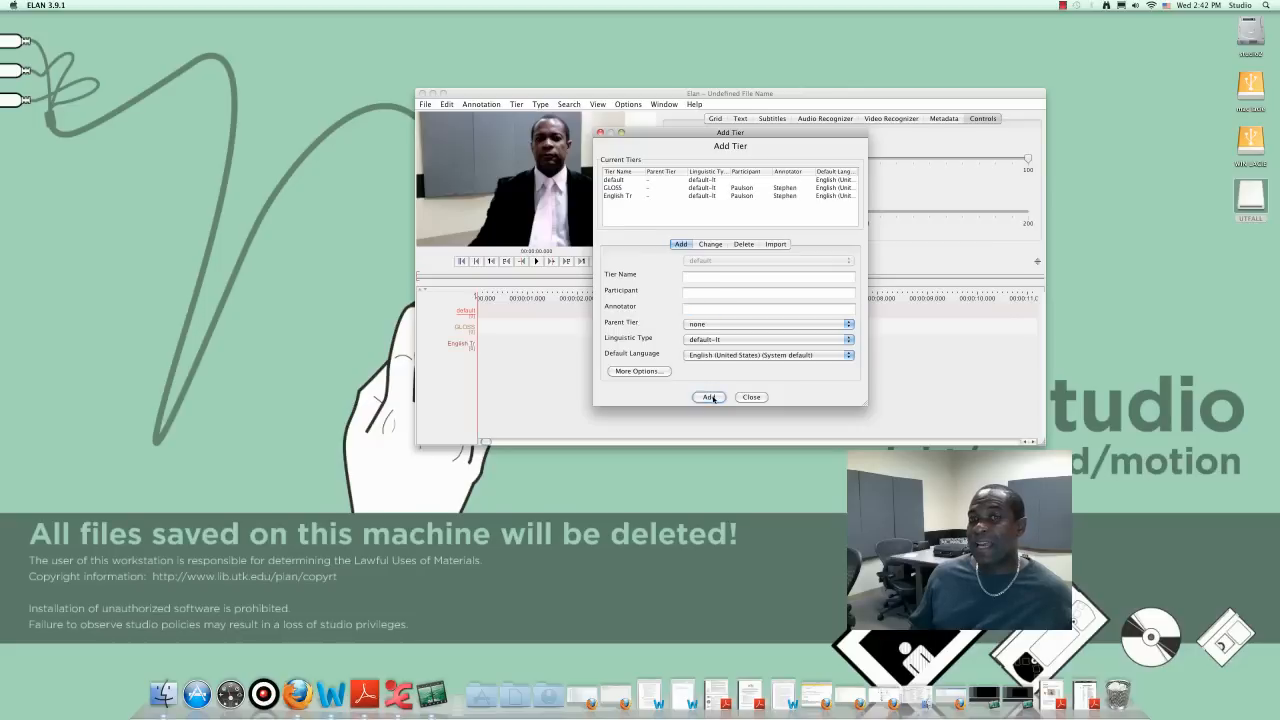
Add a tier named Lex Cat with the same participant and annotator names as the other tiers.
click(710, 275)
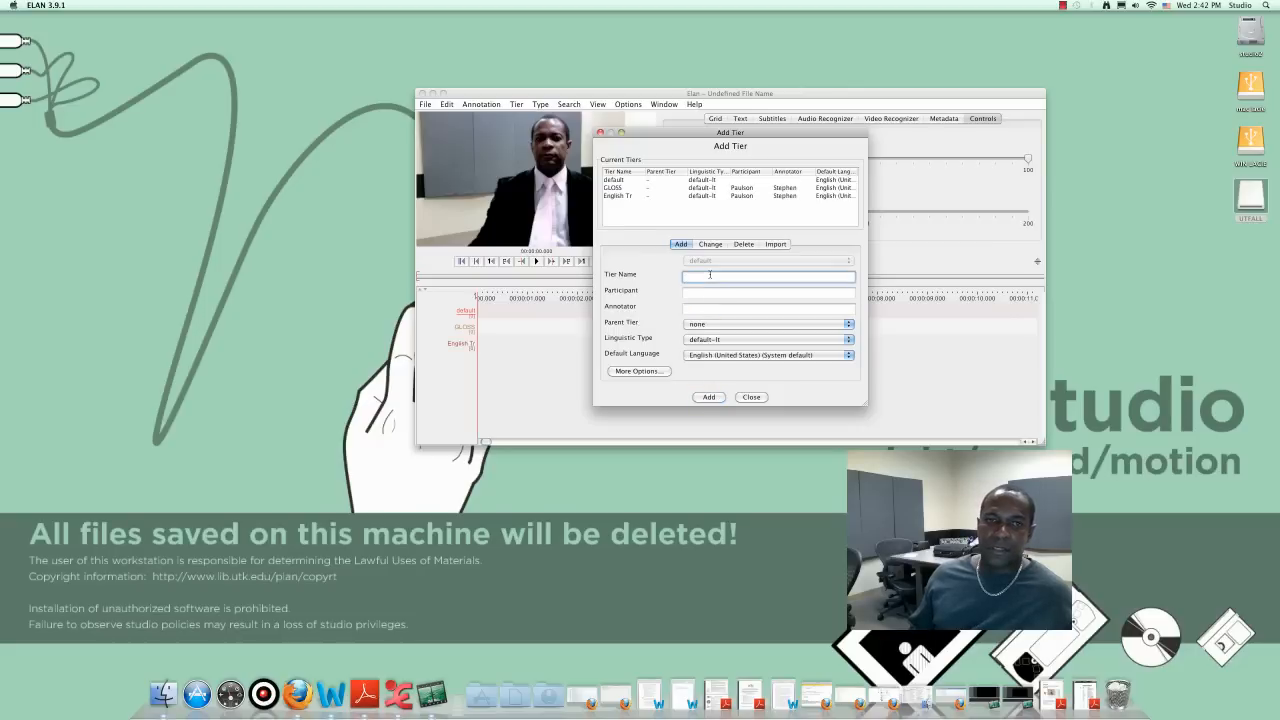
text(Lex Car)
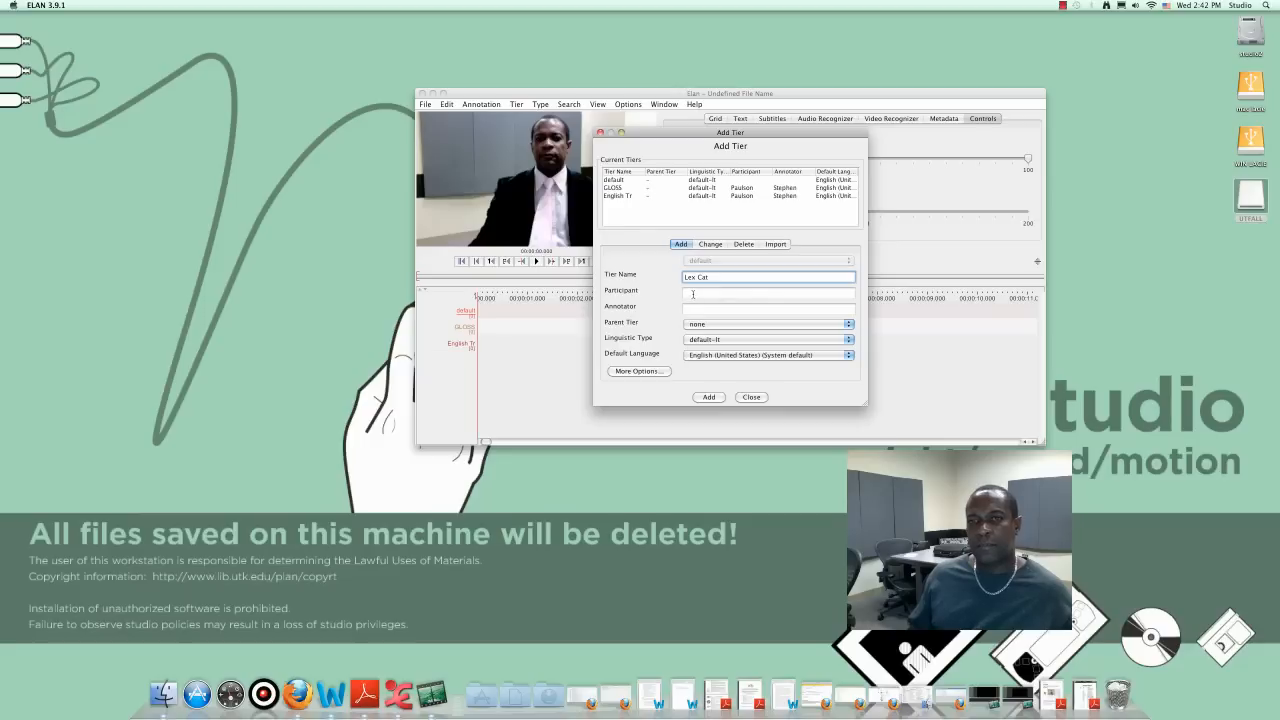
click(693, 292)
text(Paulso)
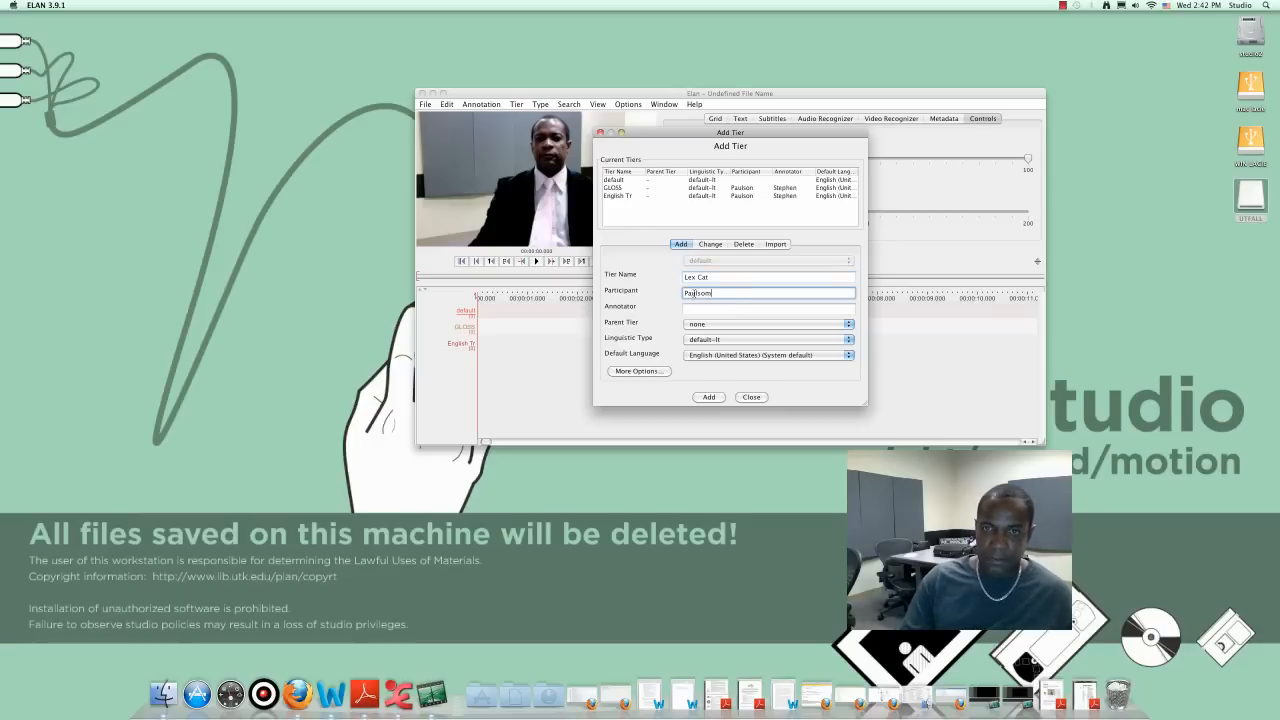
text(n)
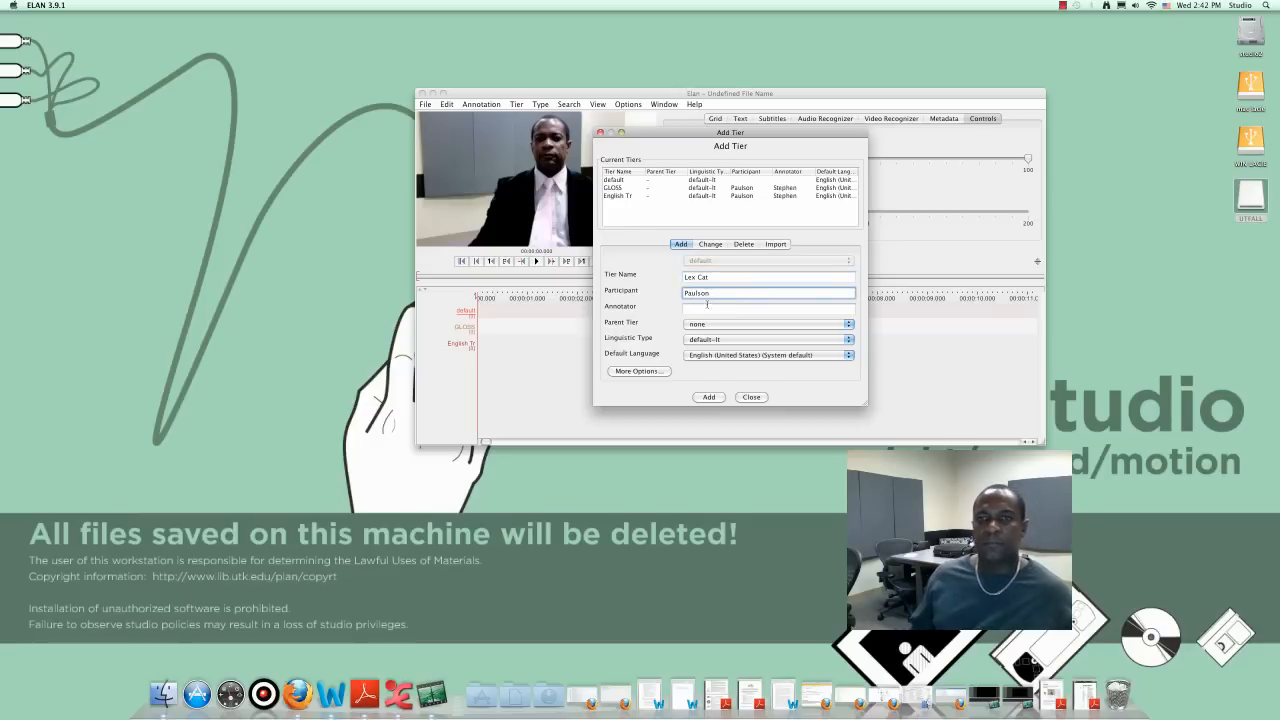
click(705, 310)
text(S)
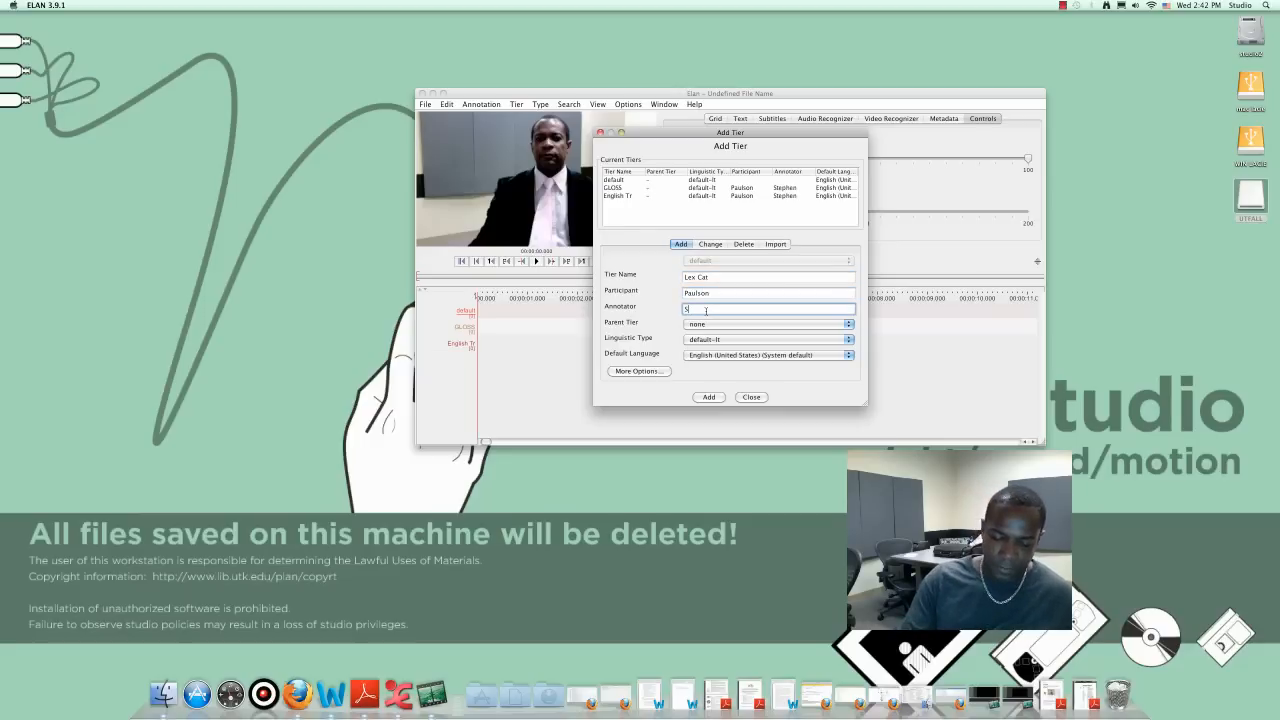
text(tephen)
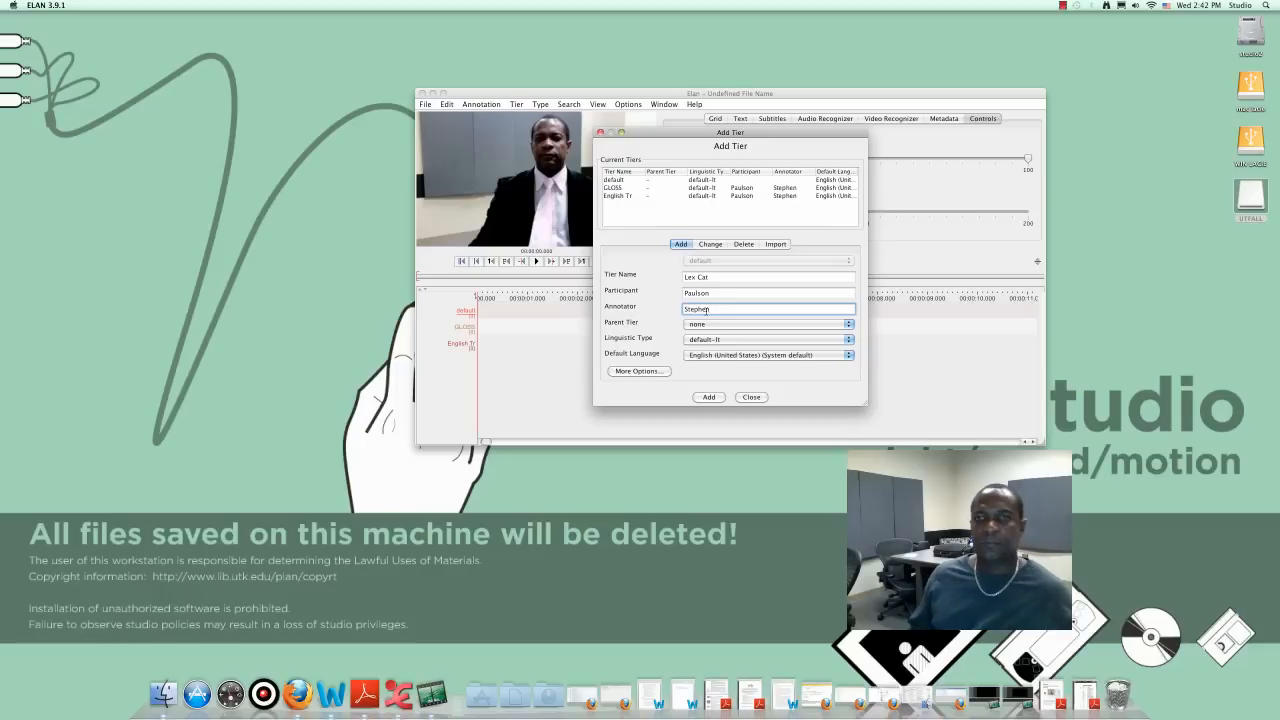
click(709, 397)
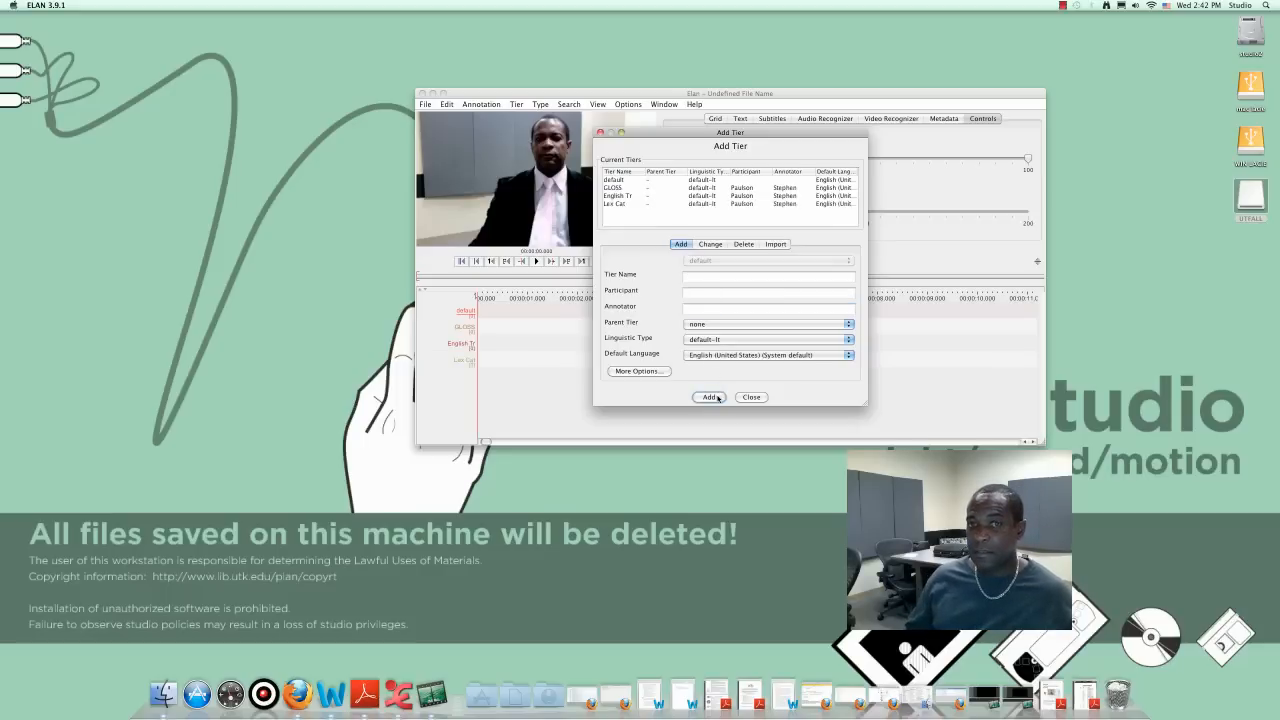
Add a tier named Non MM with the participant's and the annotator's names, and close the tier dialog.
click(709, 277)
text(Non)
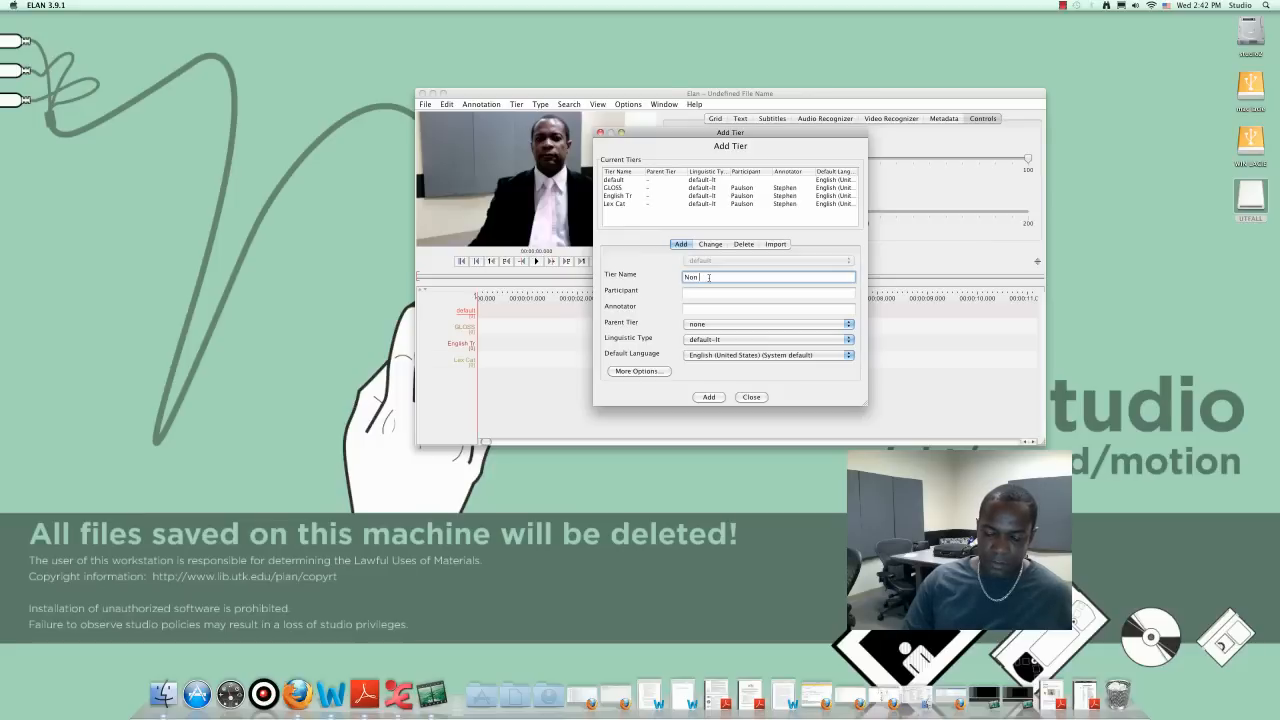
text( Ma)
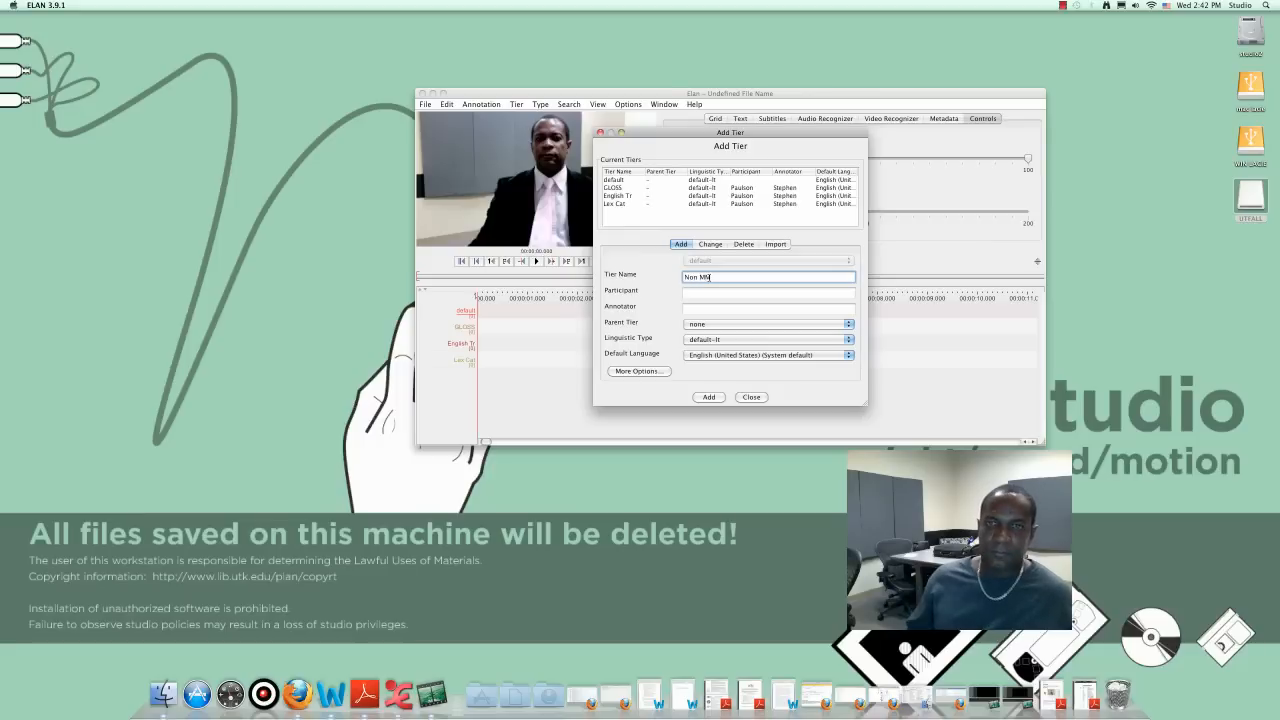
click(714, 293)
text(Paulson)
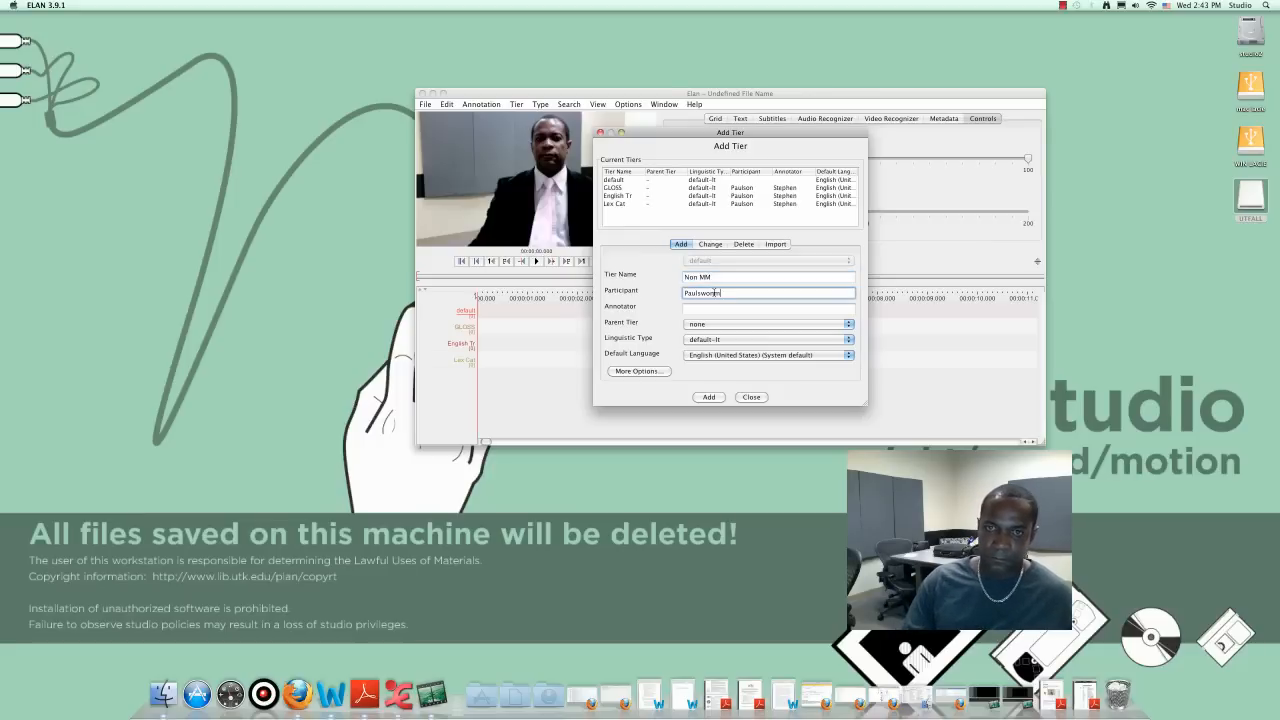
key(BackSpace)
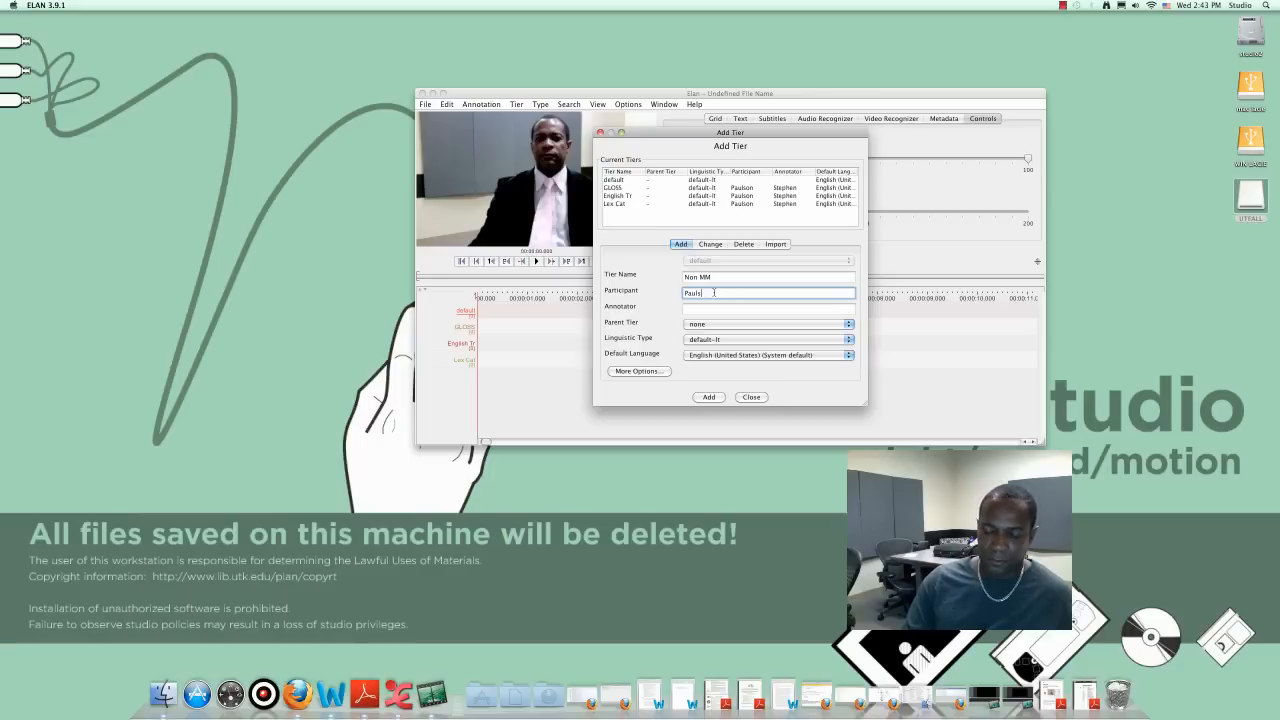
text(on)
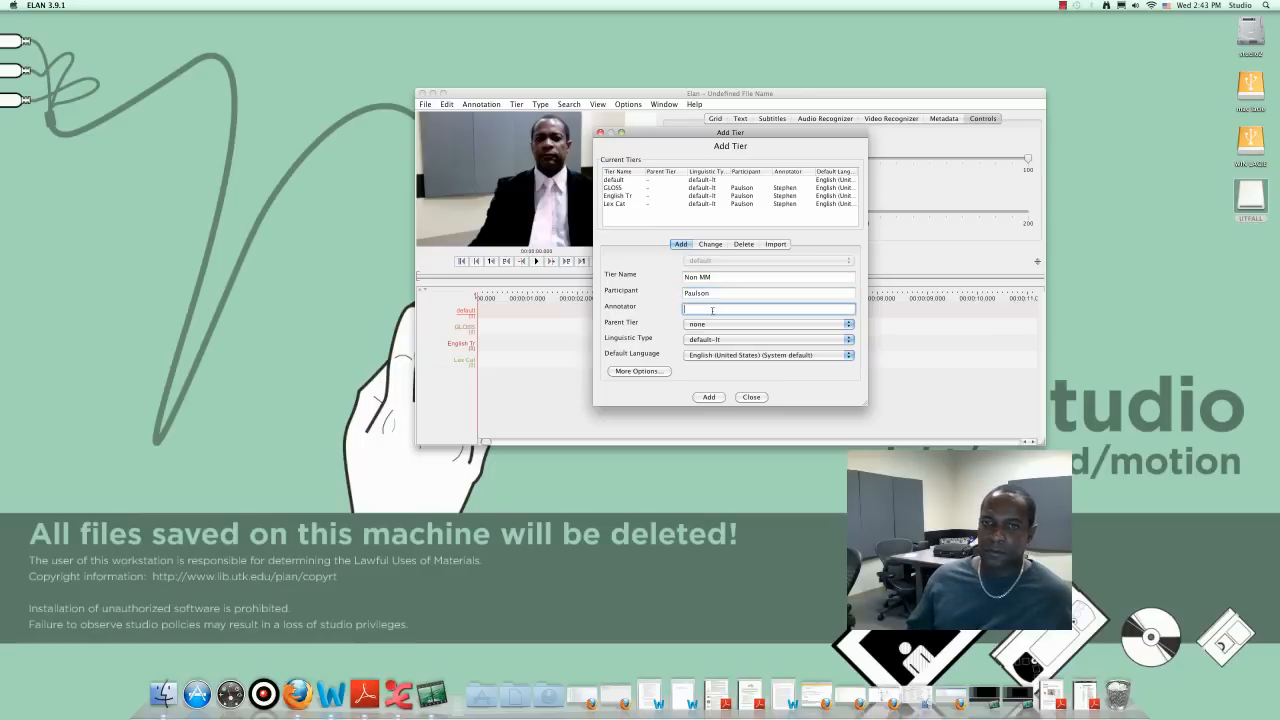
click(712, 309)
text(Ste)
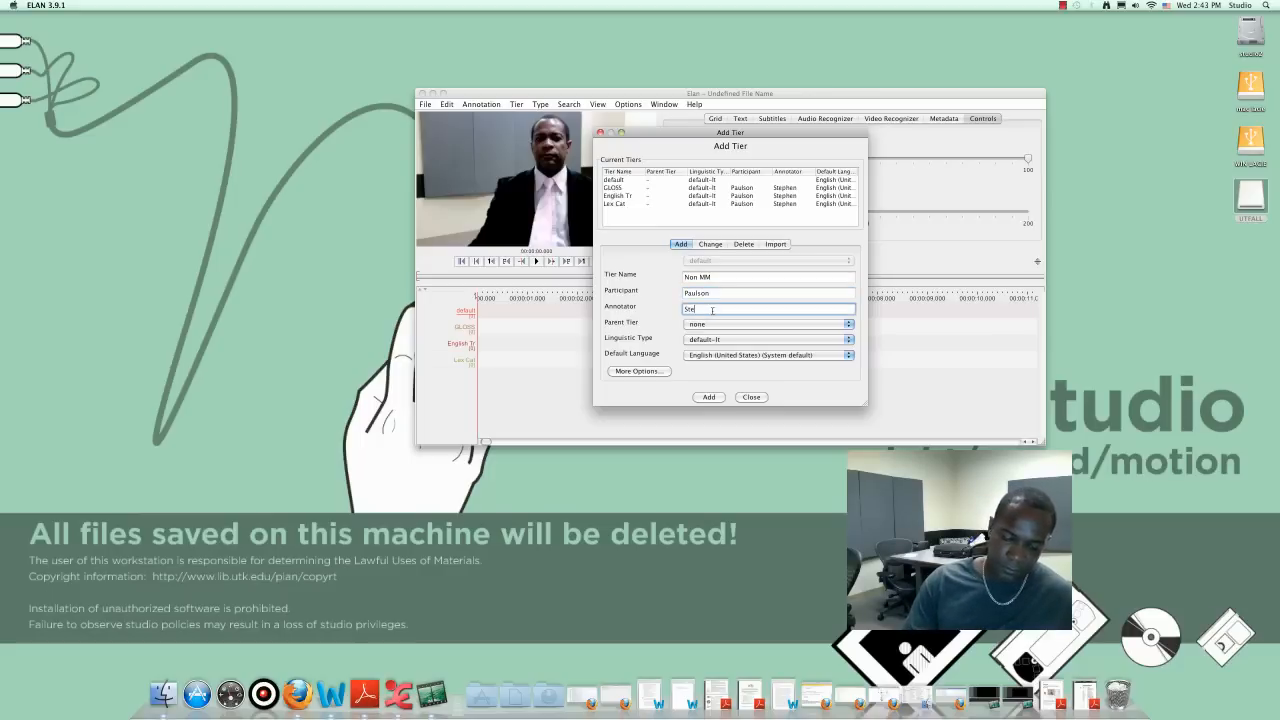
text(phen)
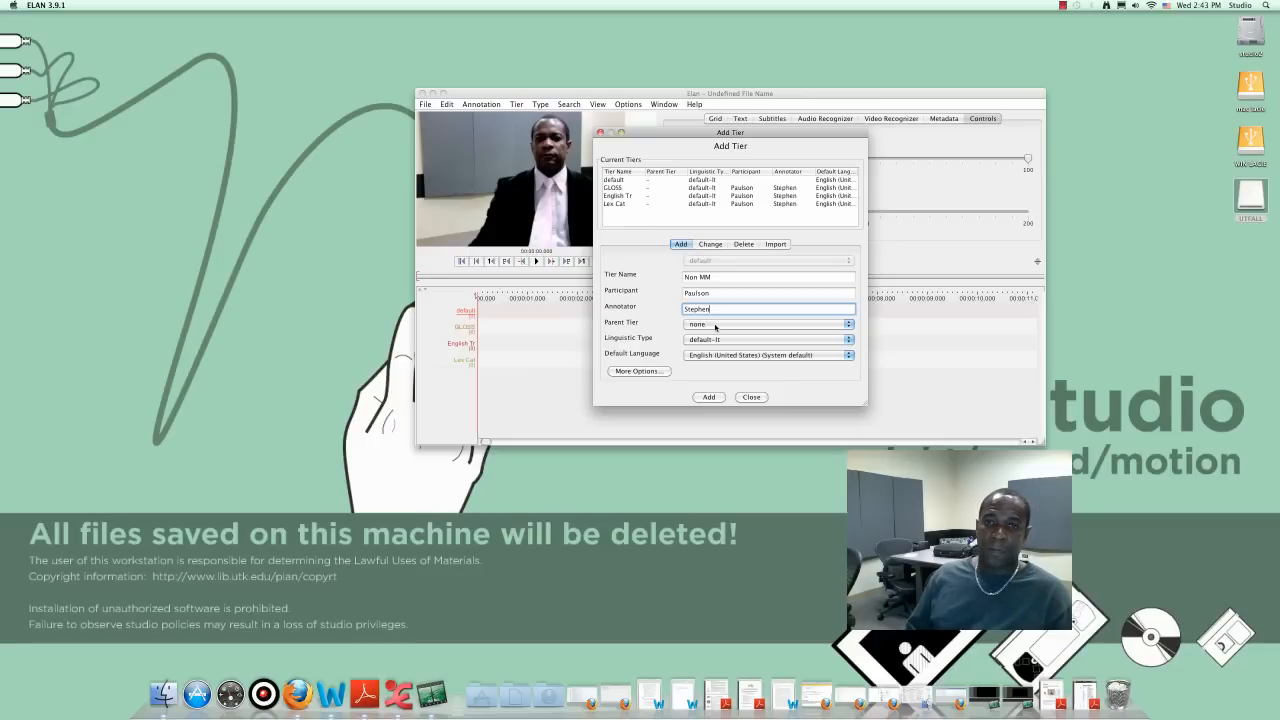
click(710, 397)
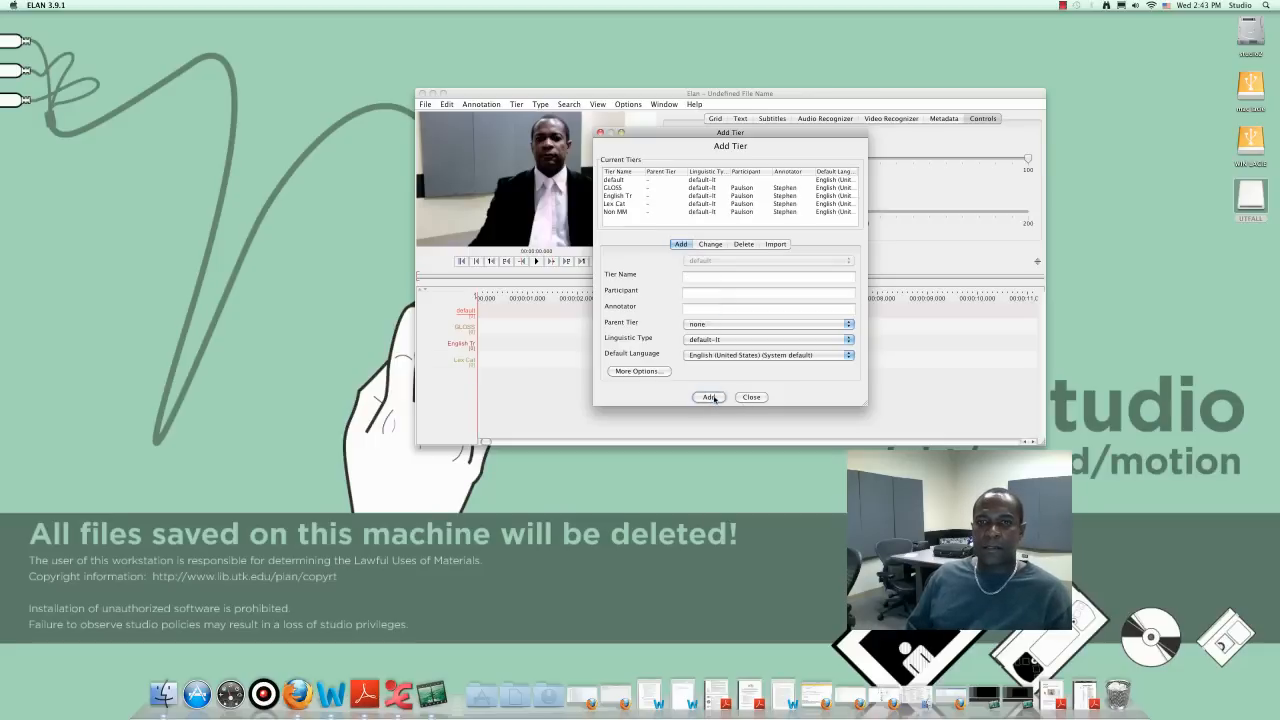
click(750, 397)
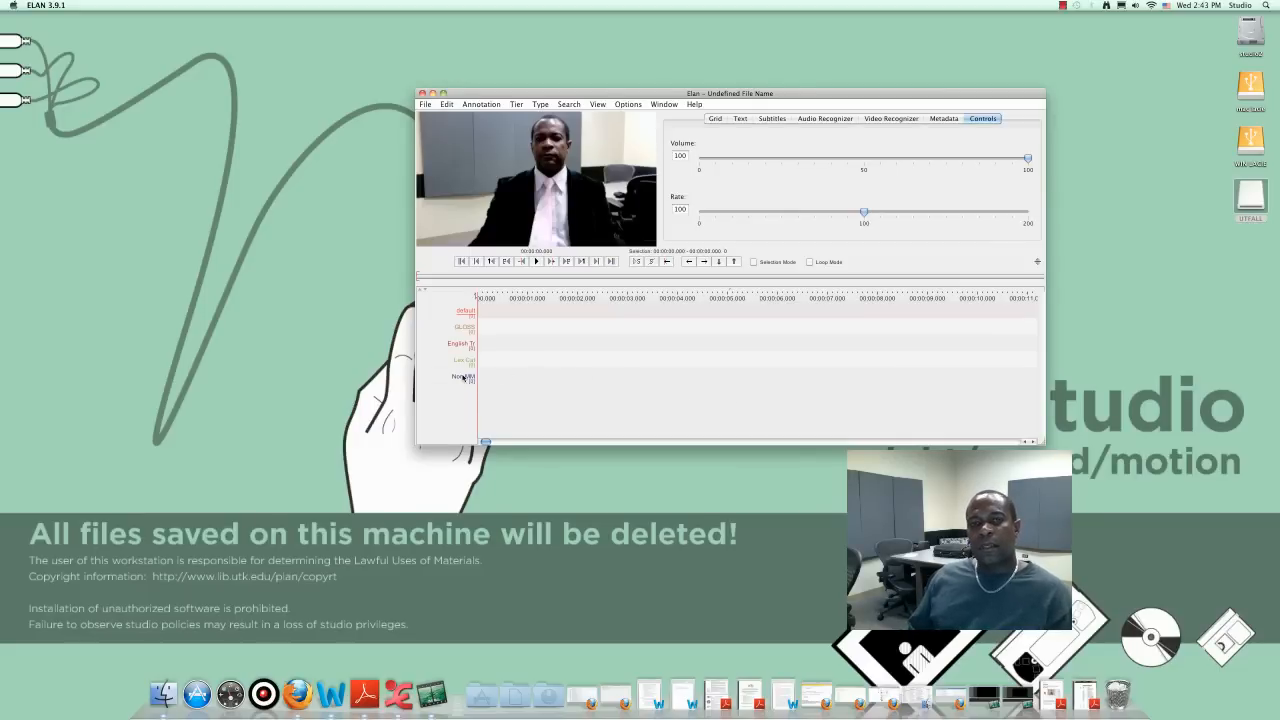
Move the Lex Cat tier above the English Tr tier so it sits directly below GLOSS.
mouse_move(463, 378)
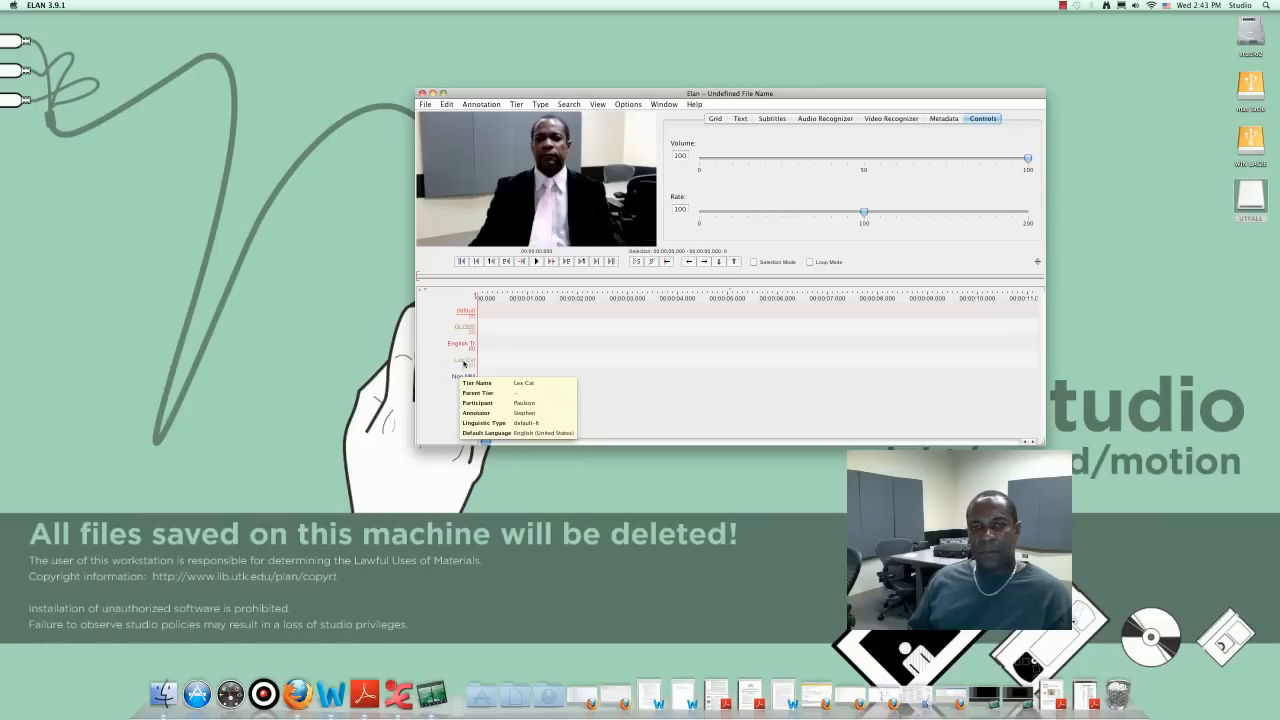
click(463, 363)
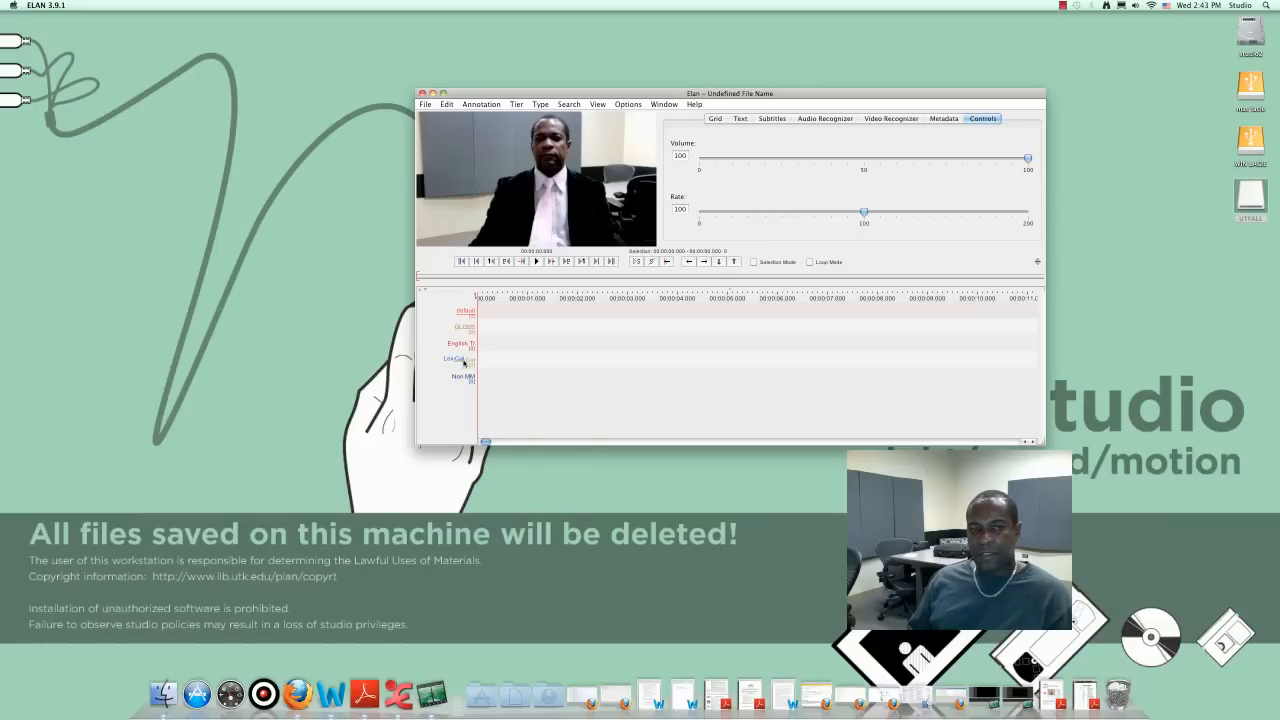
drag(463, 363, 465, 338)
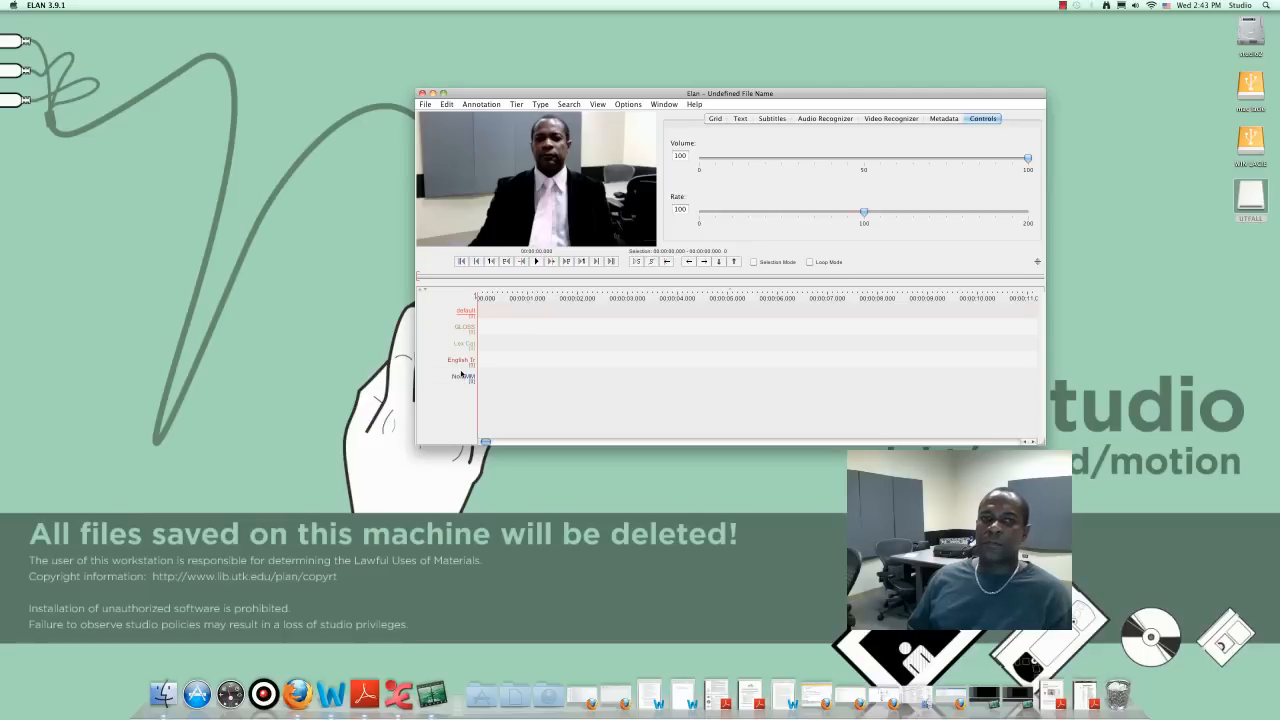
mouse_move(462, 374)
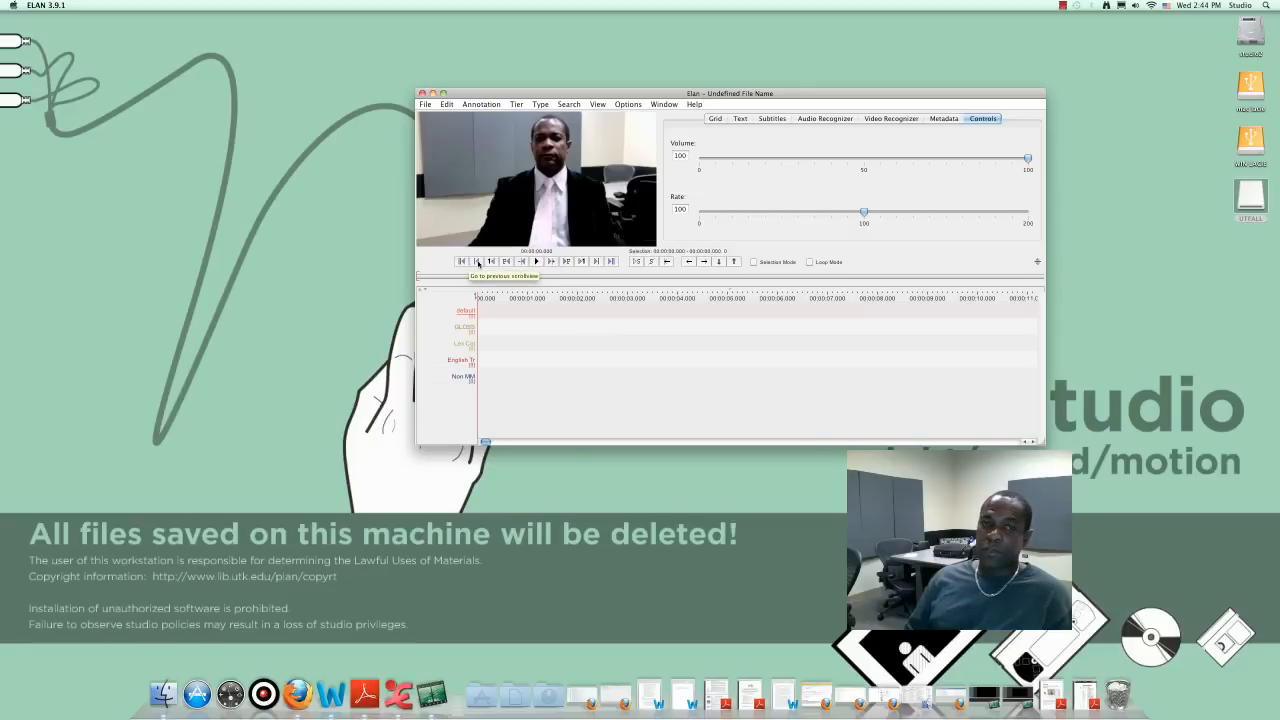
Play the opening of the video at normal speed, and continue playback at a rate of 170.
click(537, 262)
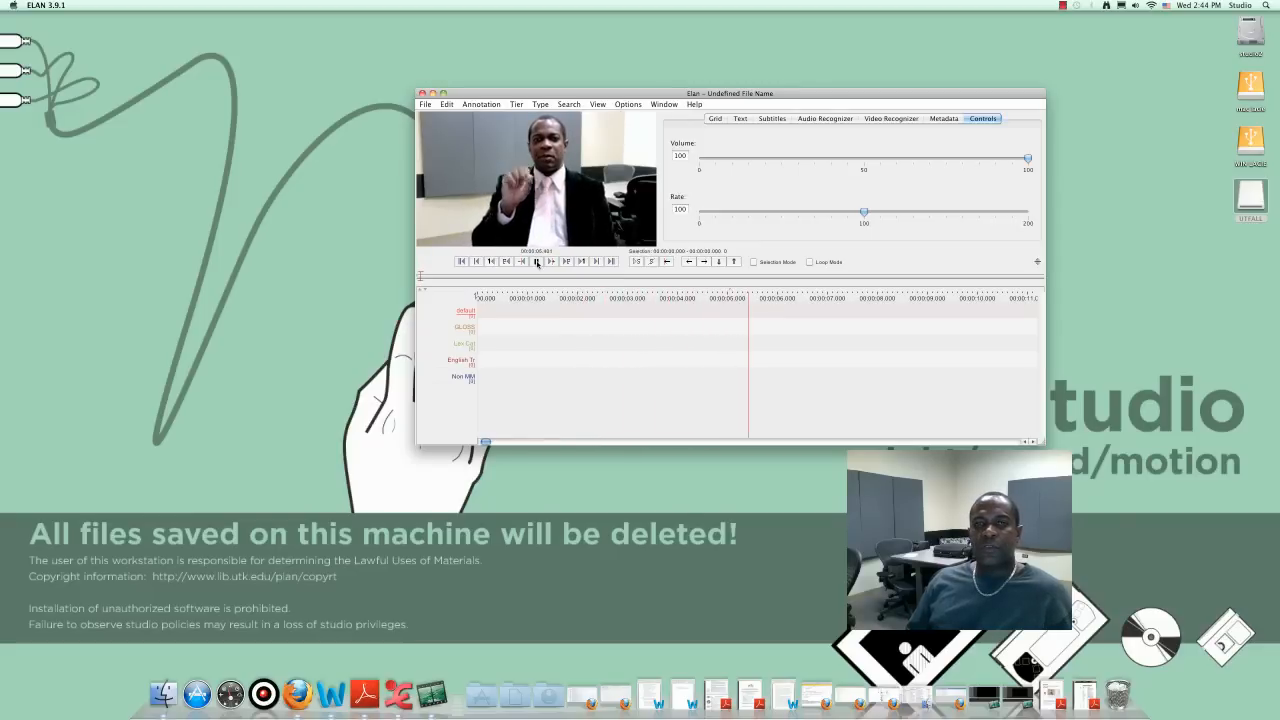
click(537, 261)
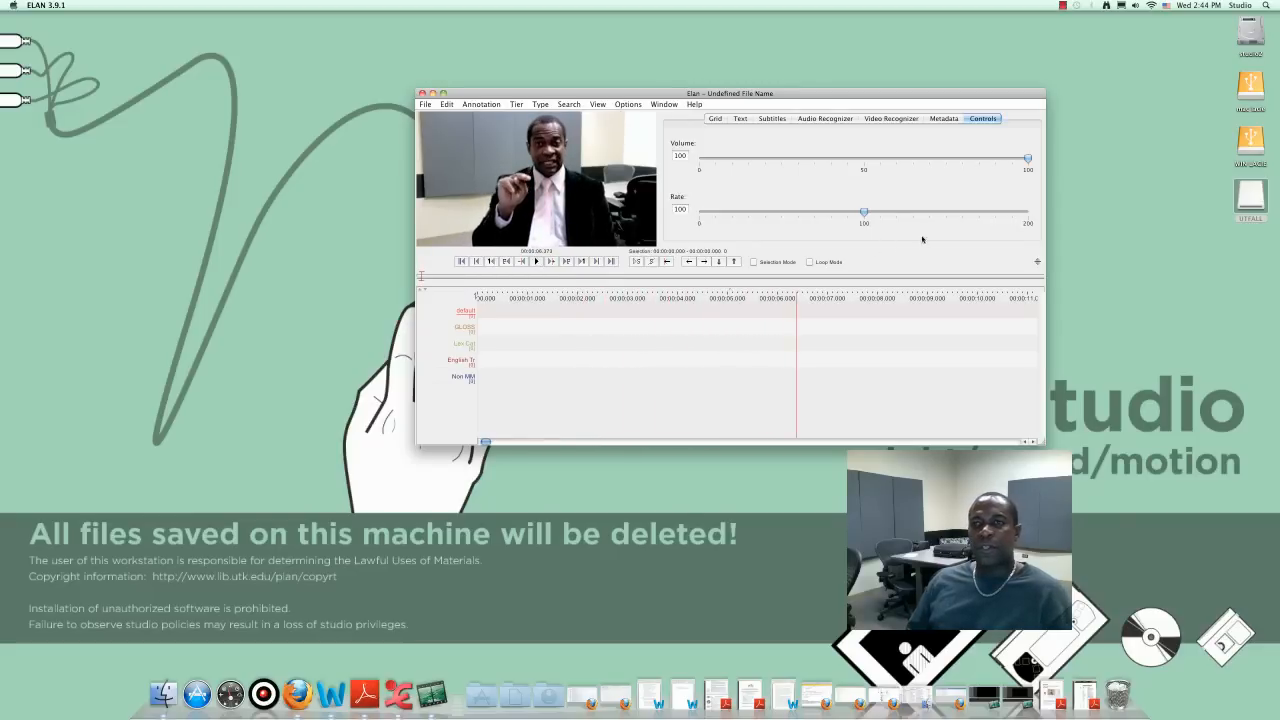
drag(868, 214, 980, 212)
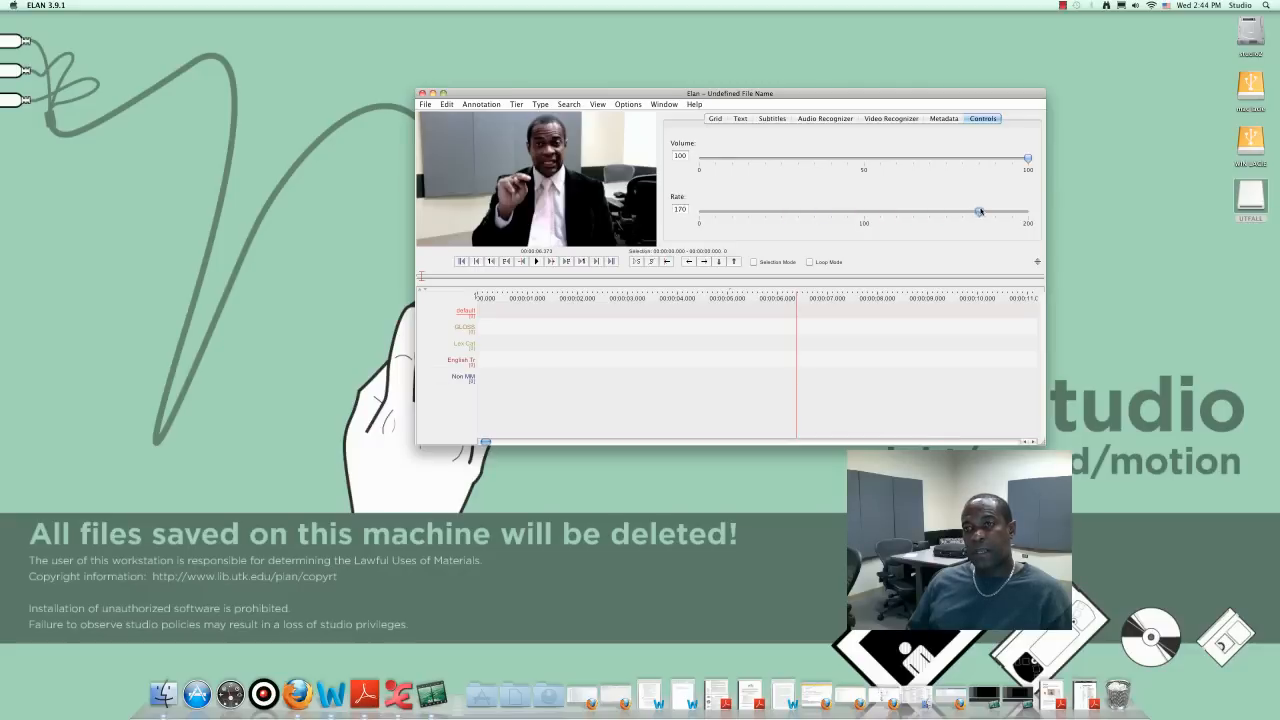
click(536, 261)
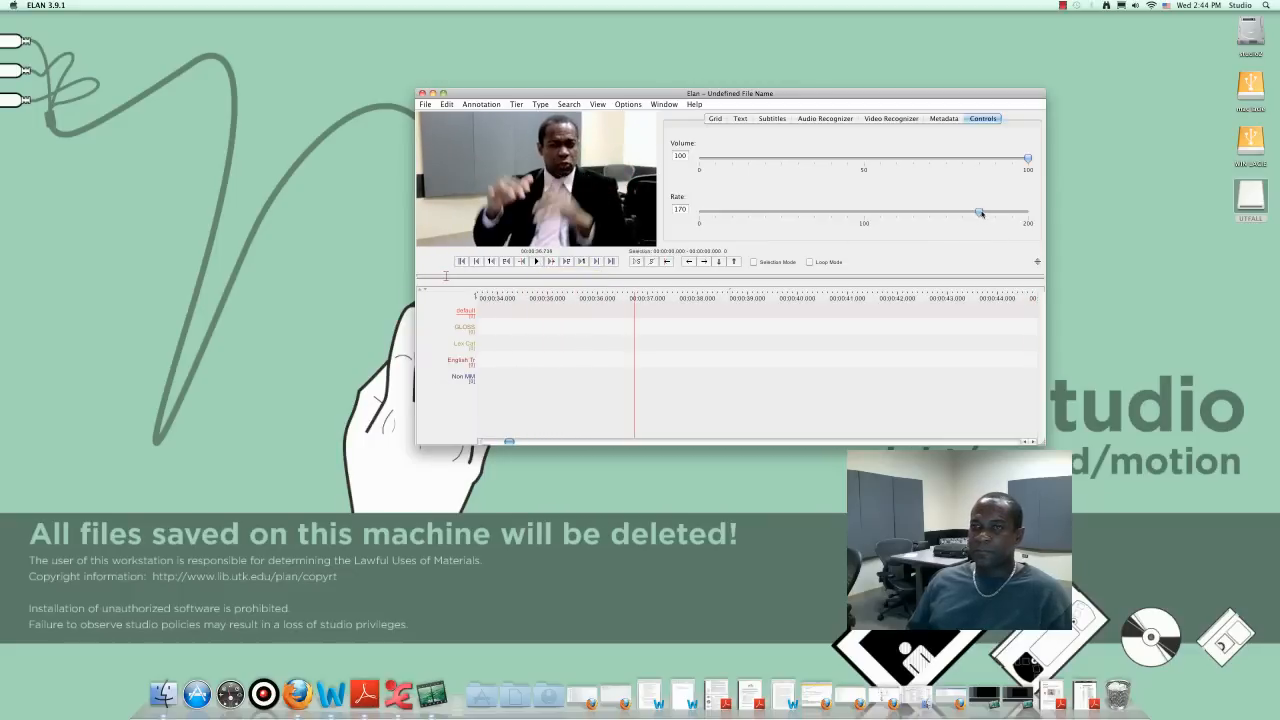
Set the playback rate to 160 and the volume to 50.
mouse_move(980, 213)
mouse_down()
mouse_move(946, 213)
mouse_move(962, 215)
mouse_up()
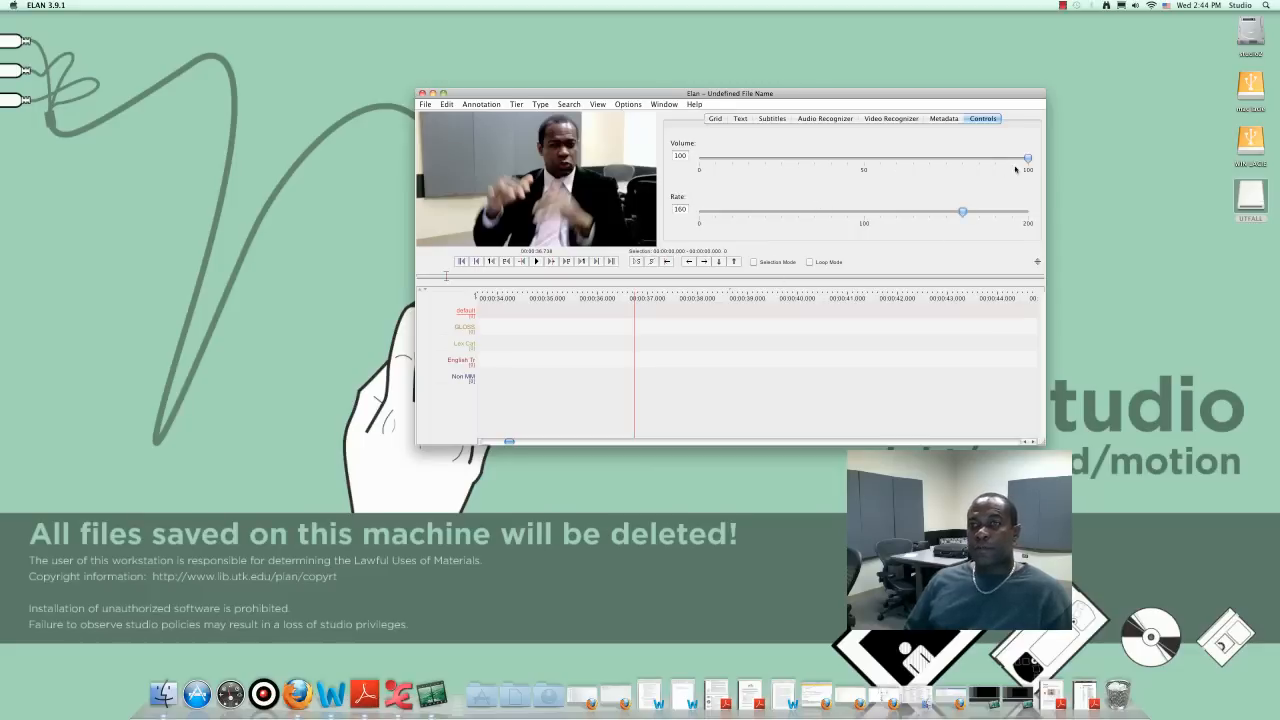
drag(1028, 160, 867, 160)
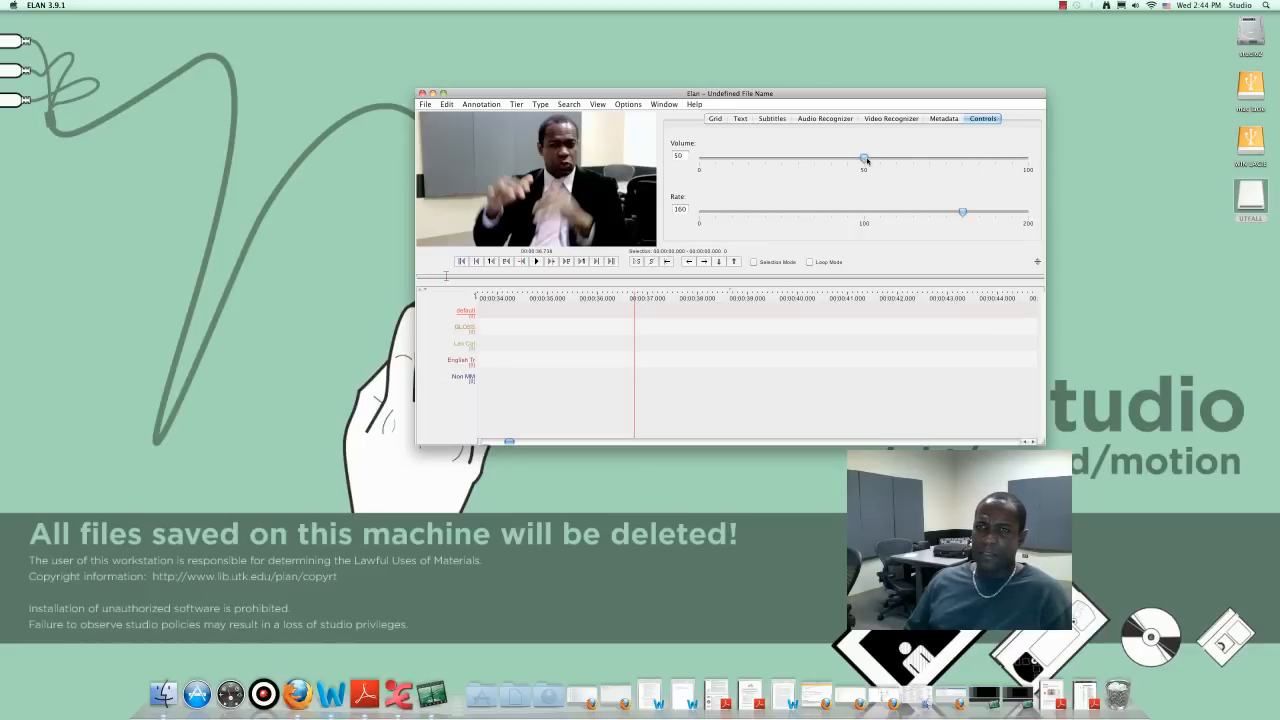
Assign the GLOSS, English Tr, Lex Cat and Non MM tiers, in that order, to the four subtitle viewers.
click(776, 119)
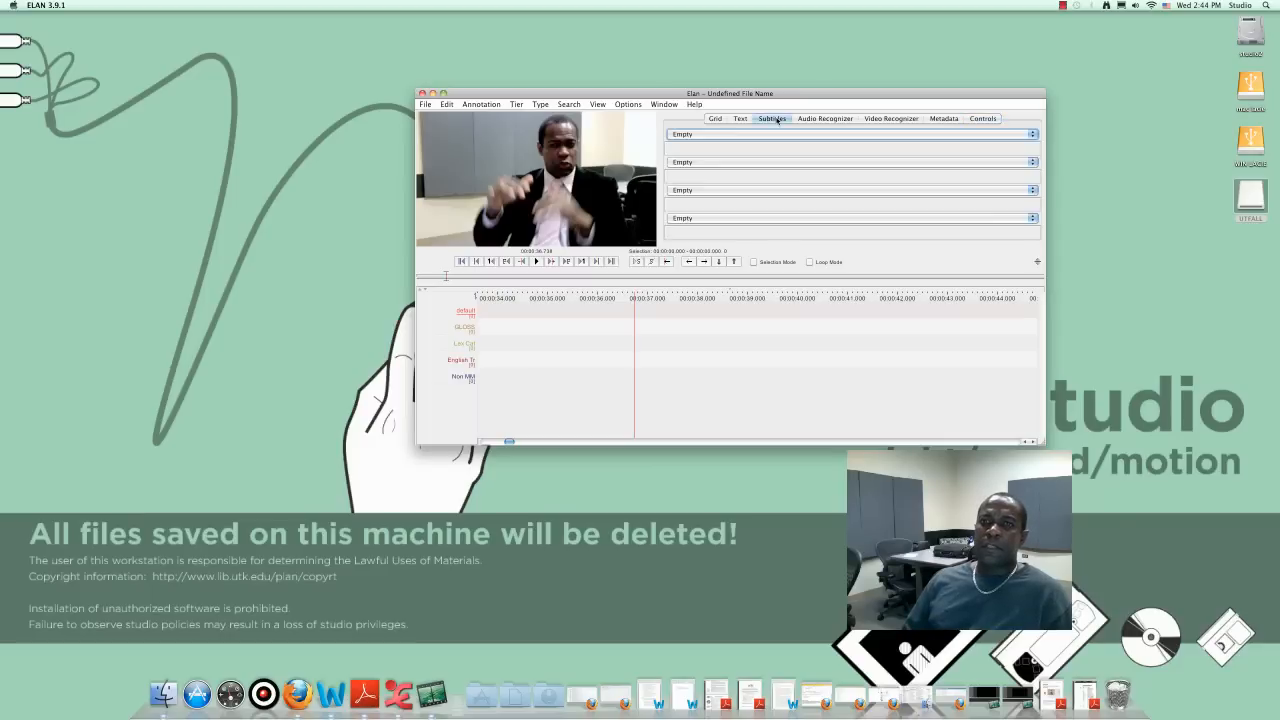
click(1034, 136)
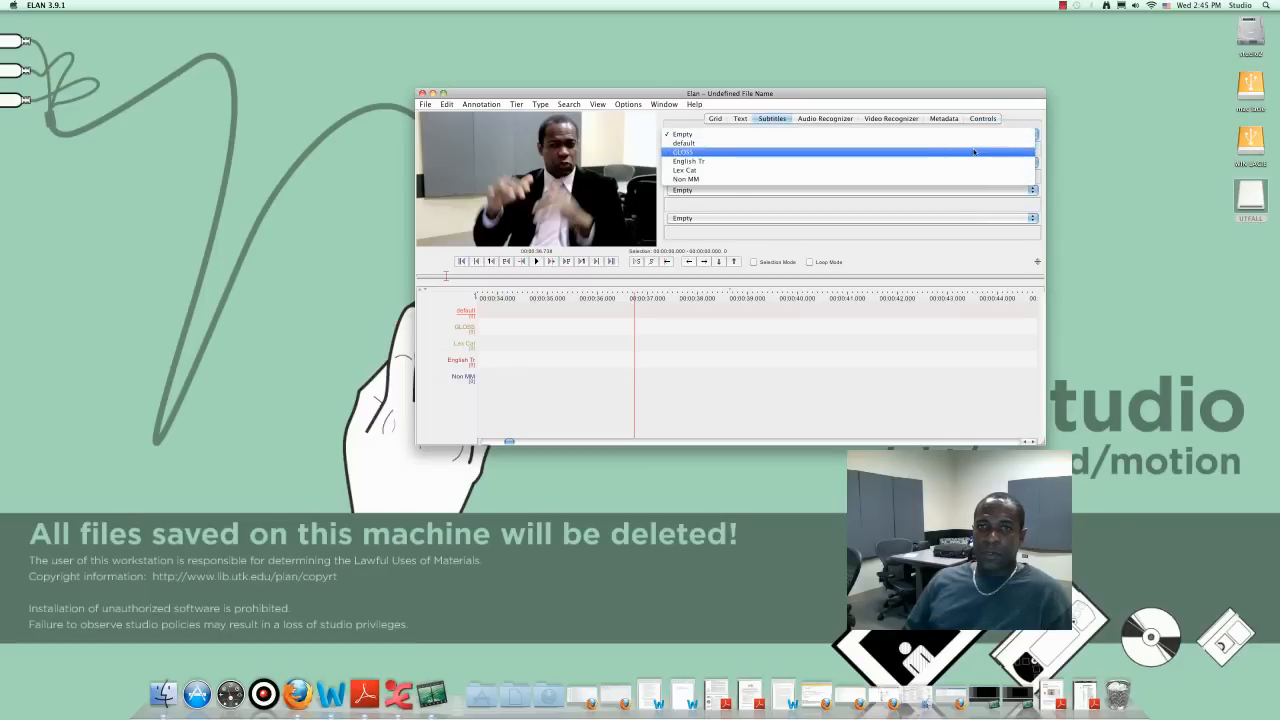
click(1033, 152)
click(1034, 162)
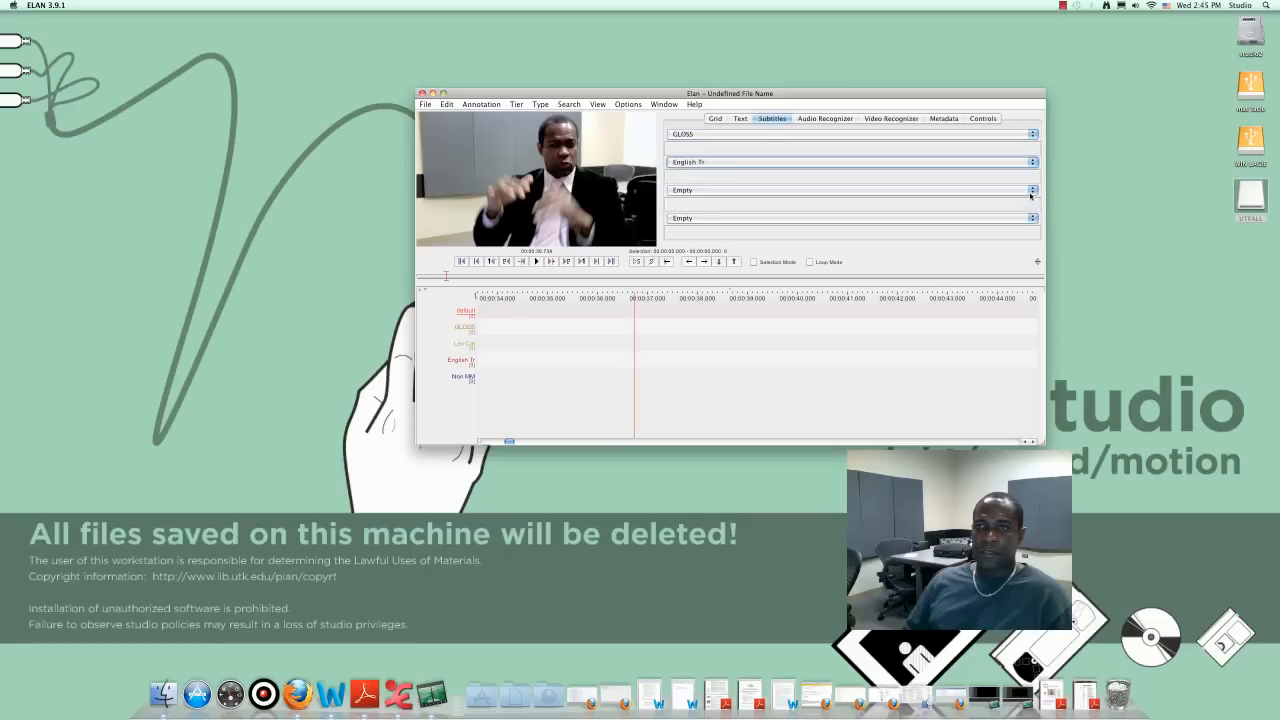
click(1033, 193)
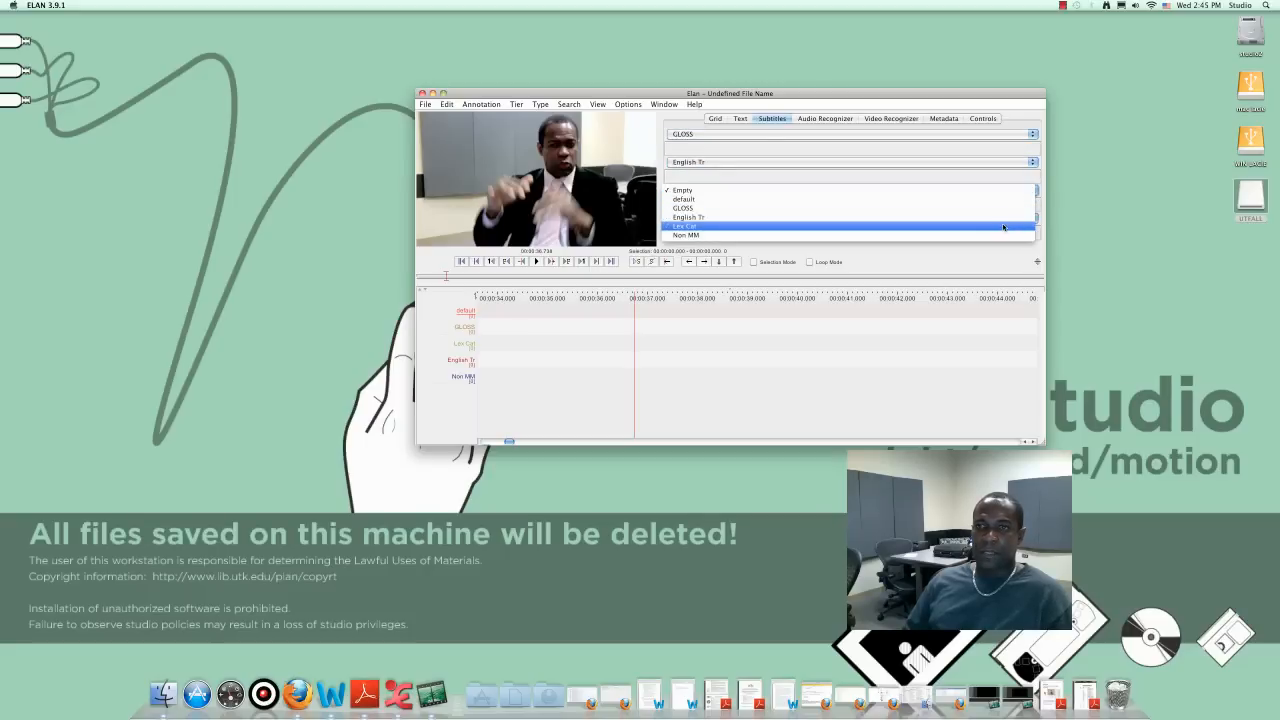
click(1003, 227)
click(1003, 218)
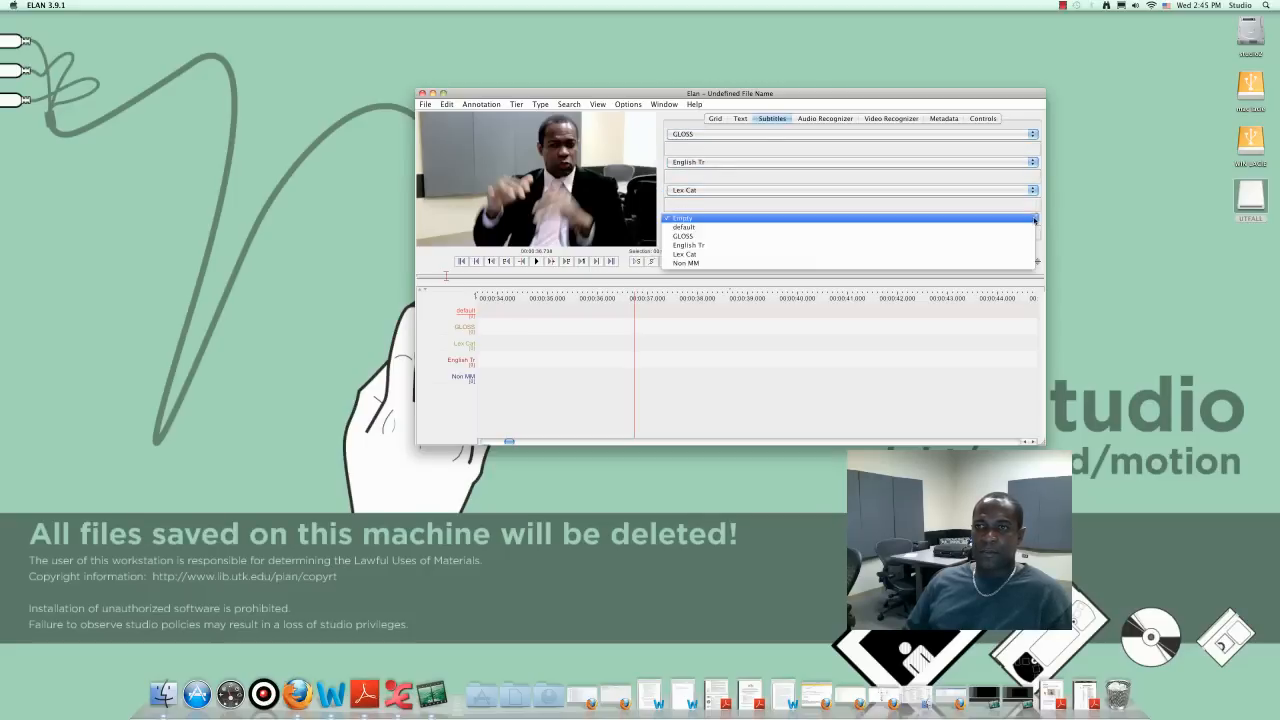
click(1008, 264)
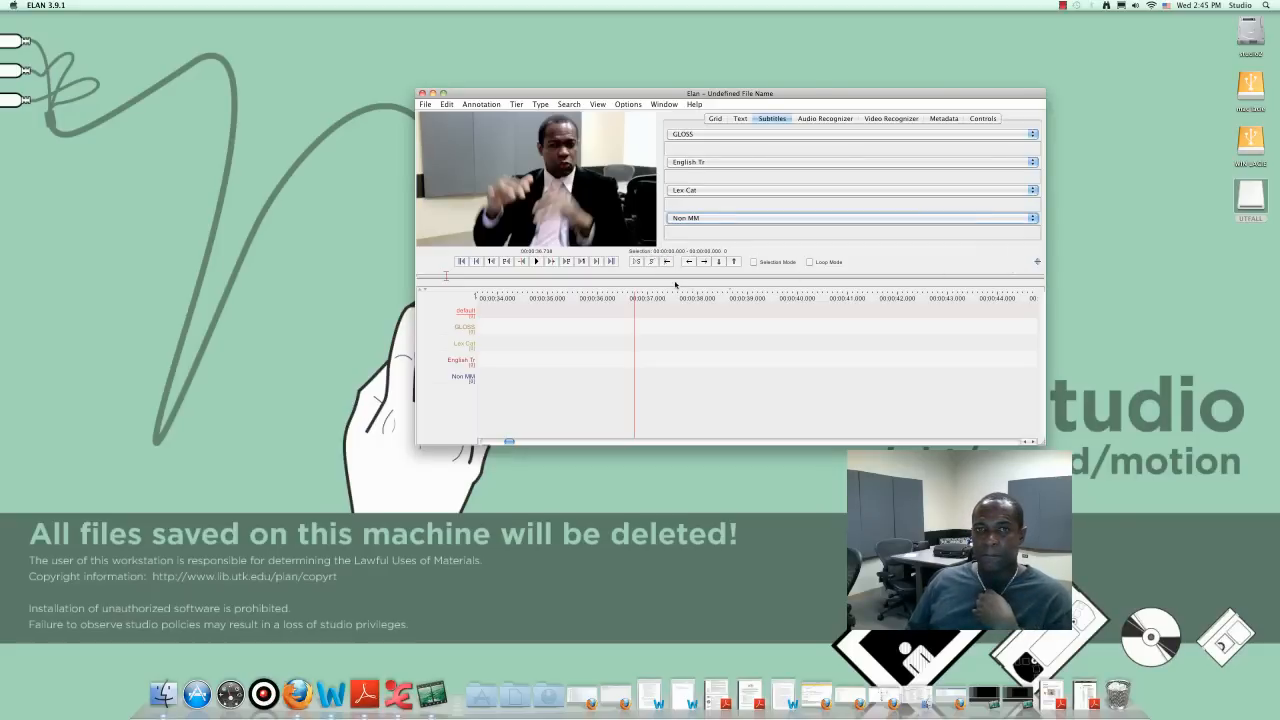
Return to the beginning of the video and add a HELLO annotation on the GLOSS tier from about 0.7 to 1.1 s.
click(573, 327)
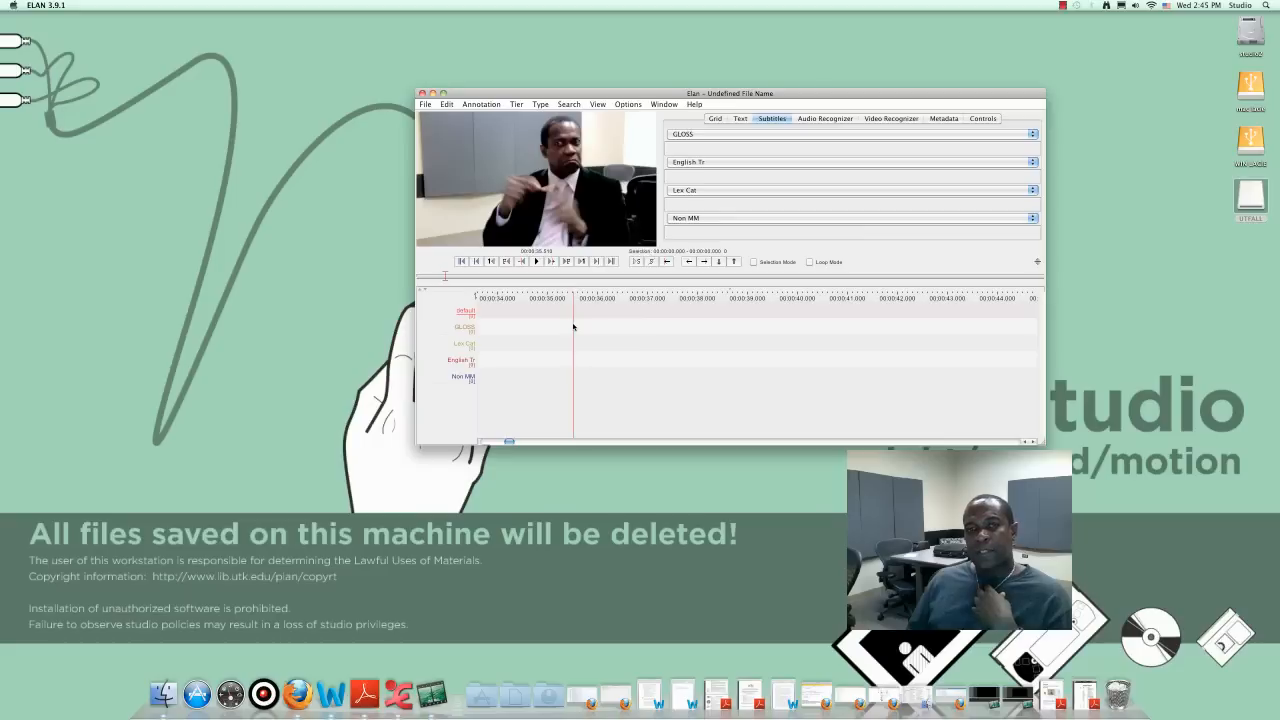
click(463, 262)
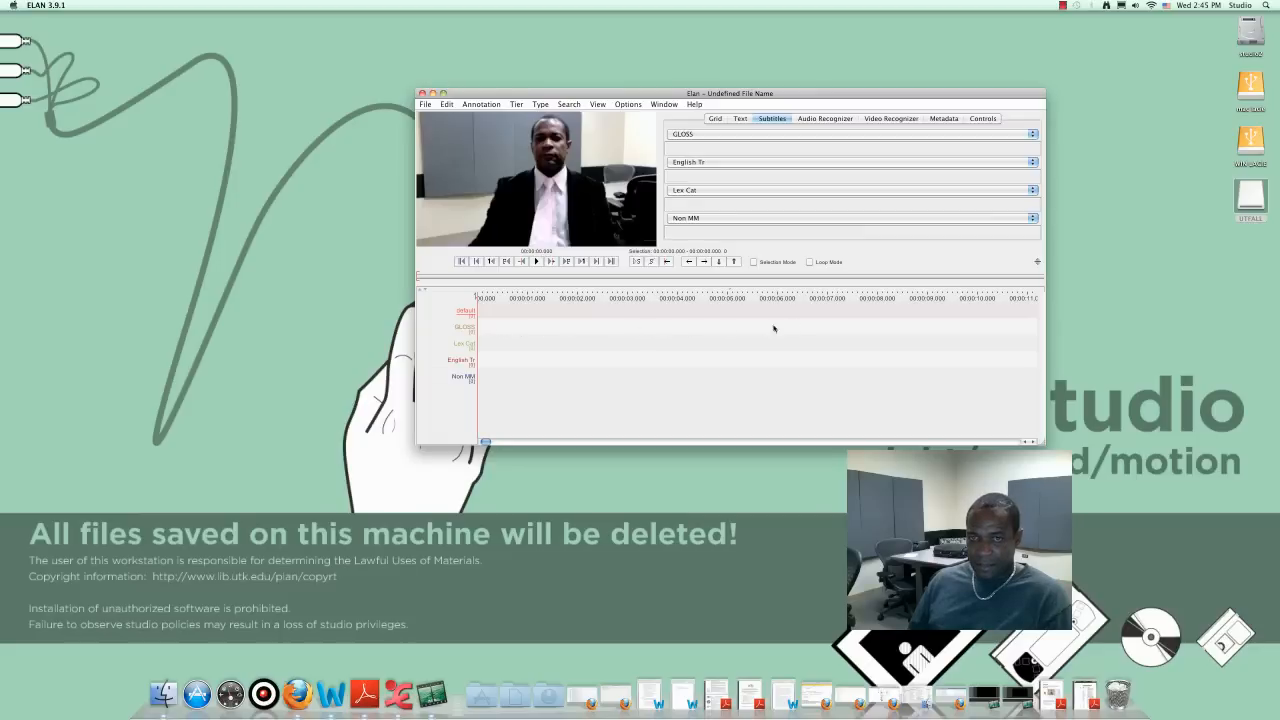
drag(489, 330, 535, 331)
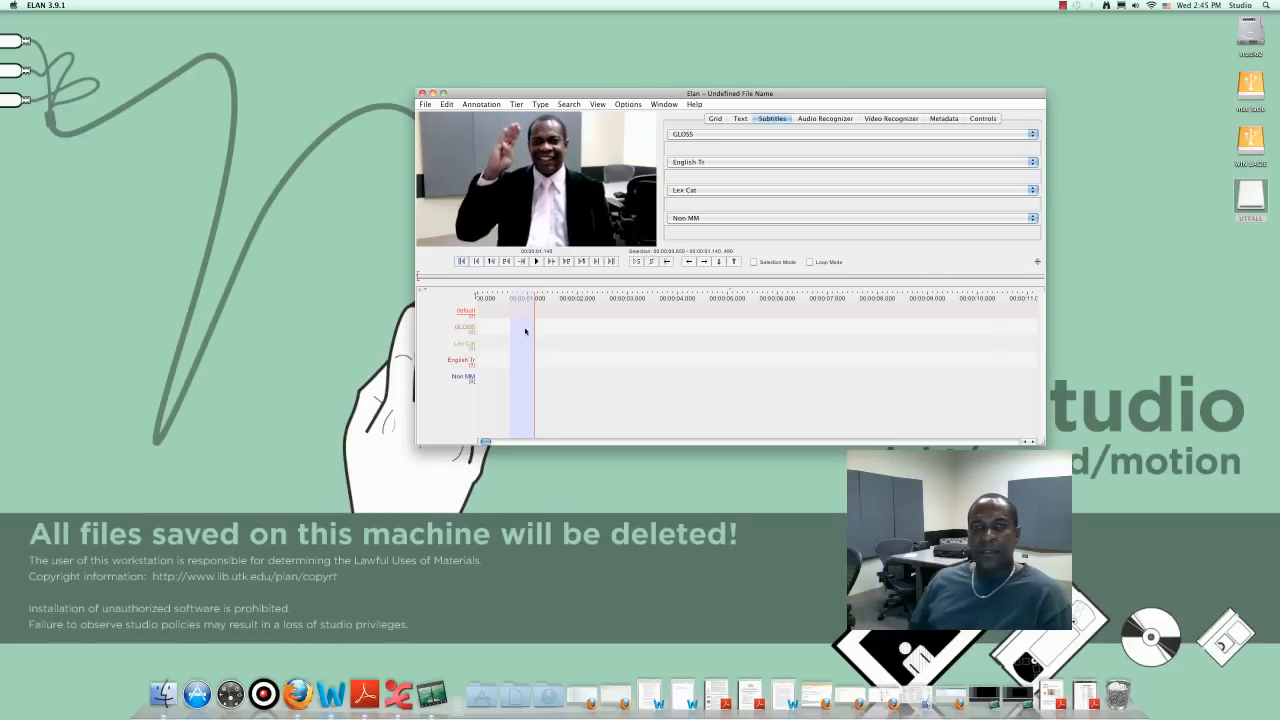
double_click(525, 331)
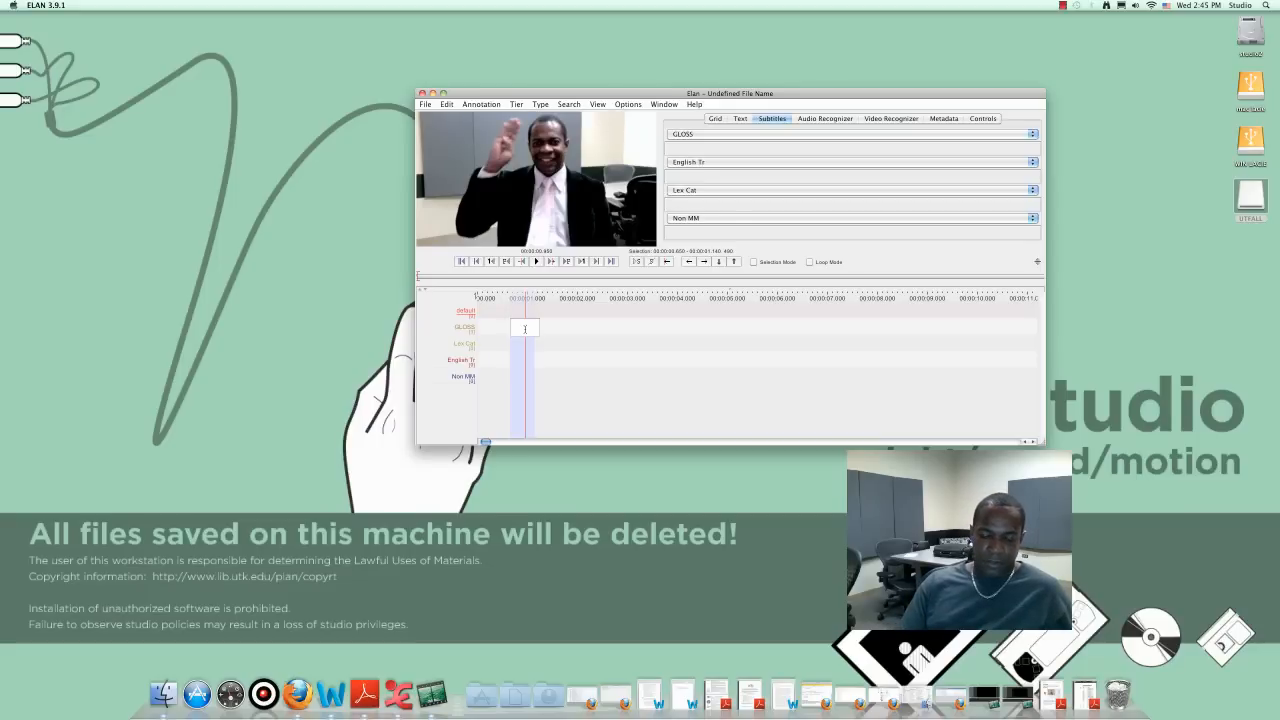
text(HELLO)
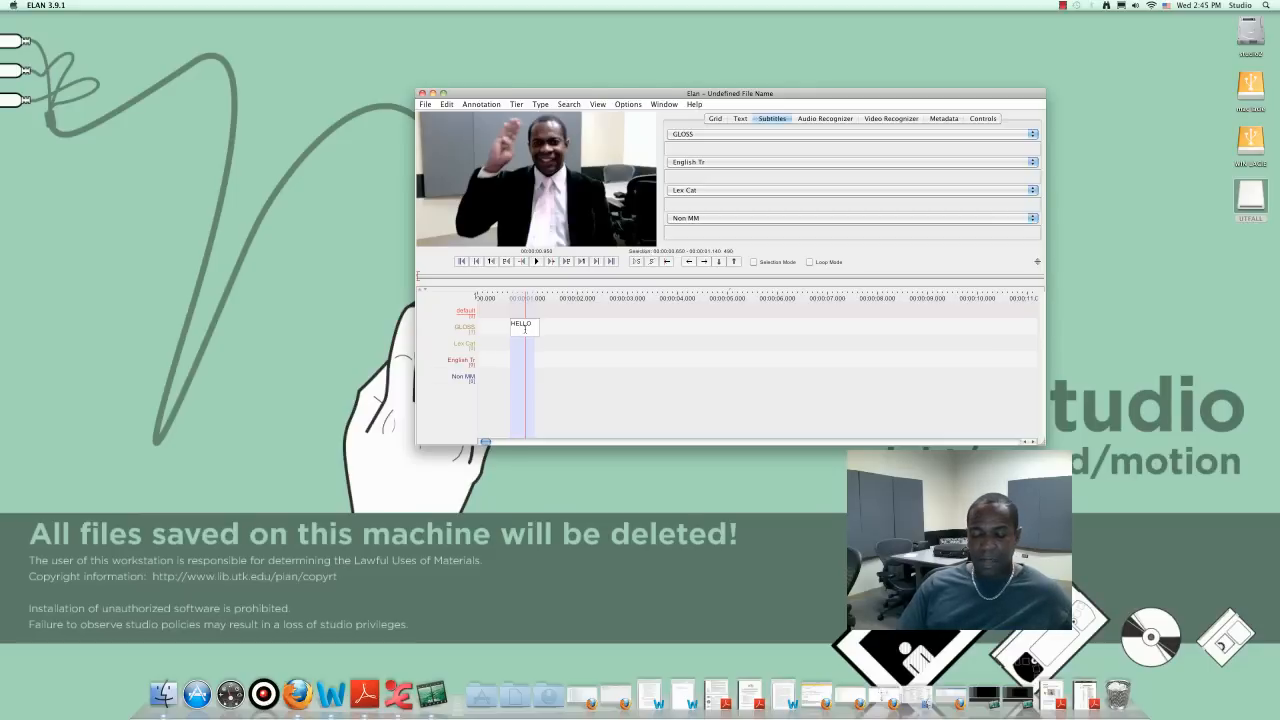
key(Return)
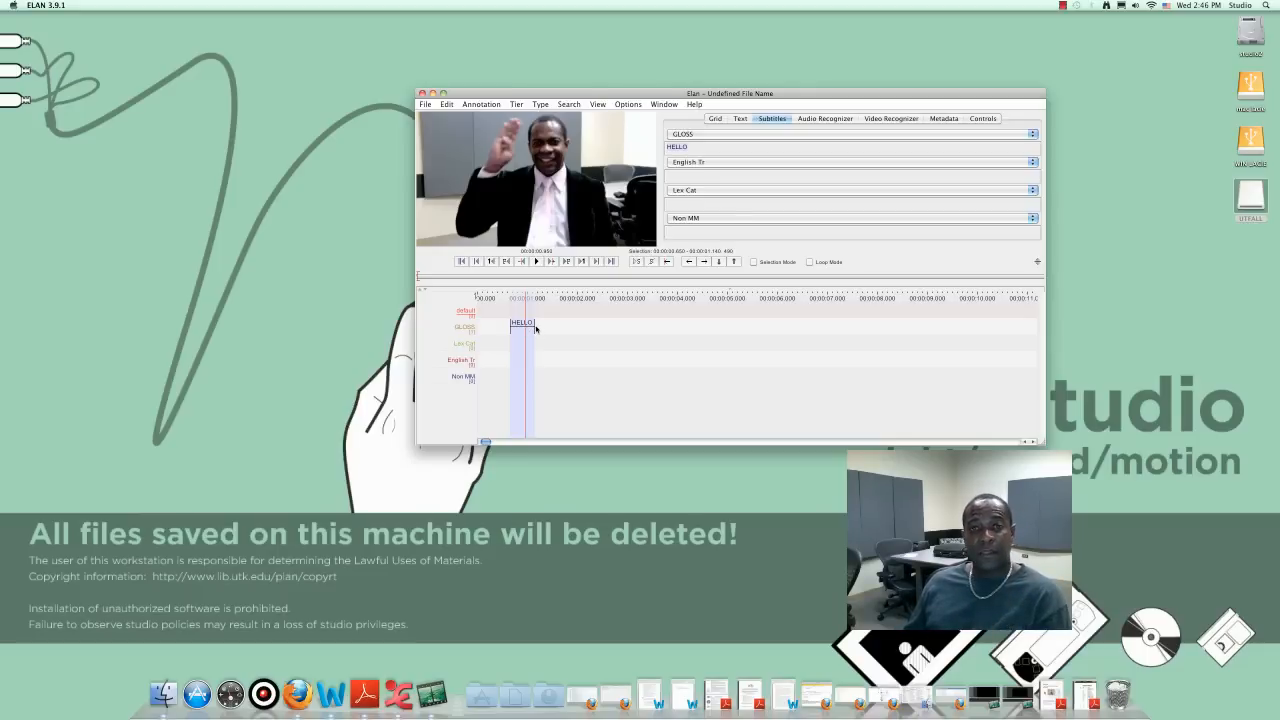
Add a MY annotation on the GLOSS tier over the sign from about 1.8 to 1.95 s.
drag(535, 328, 570, 330)
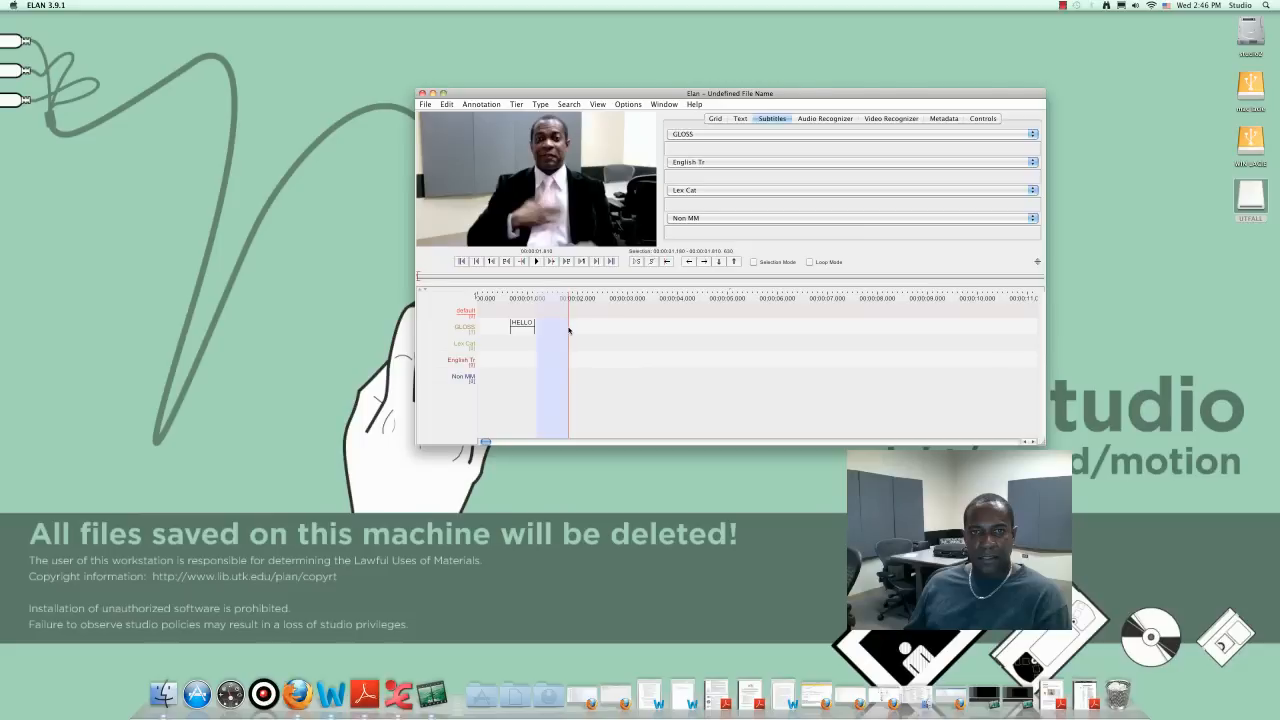
drag(568, 330, 575, 331)
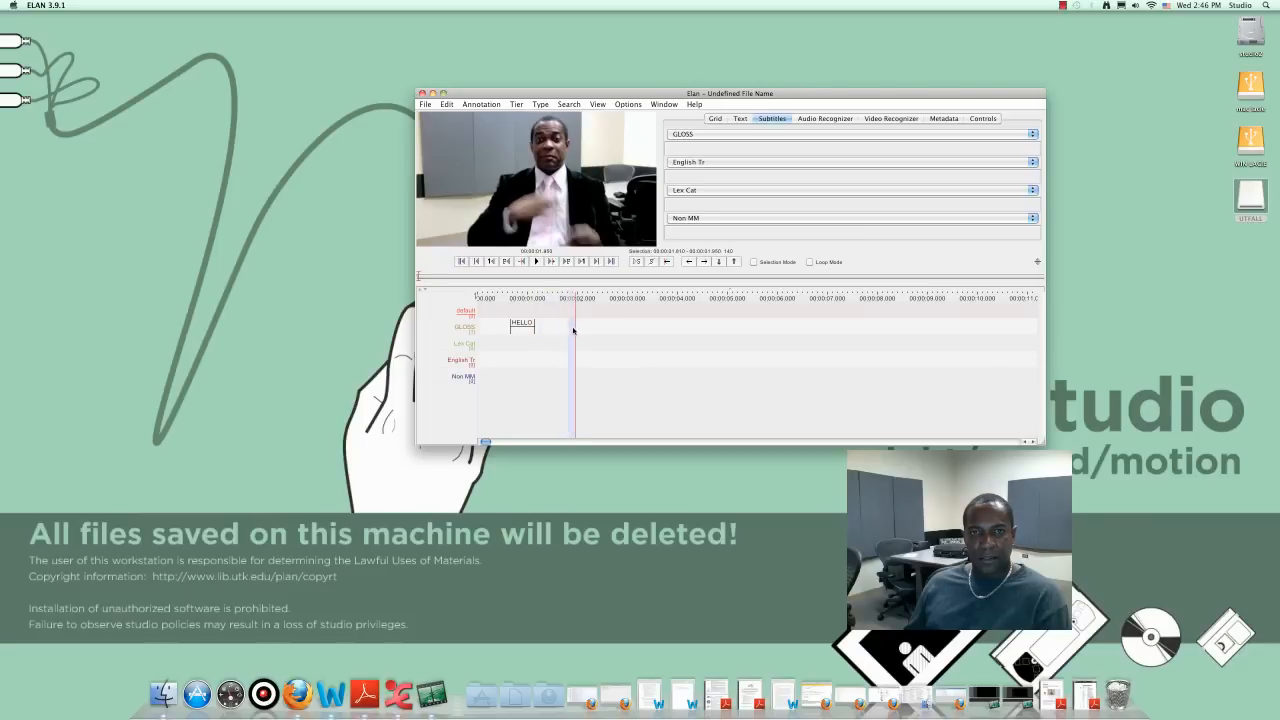
double_click(572, 326)
text(MY)
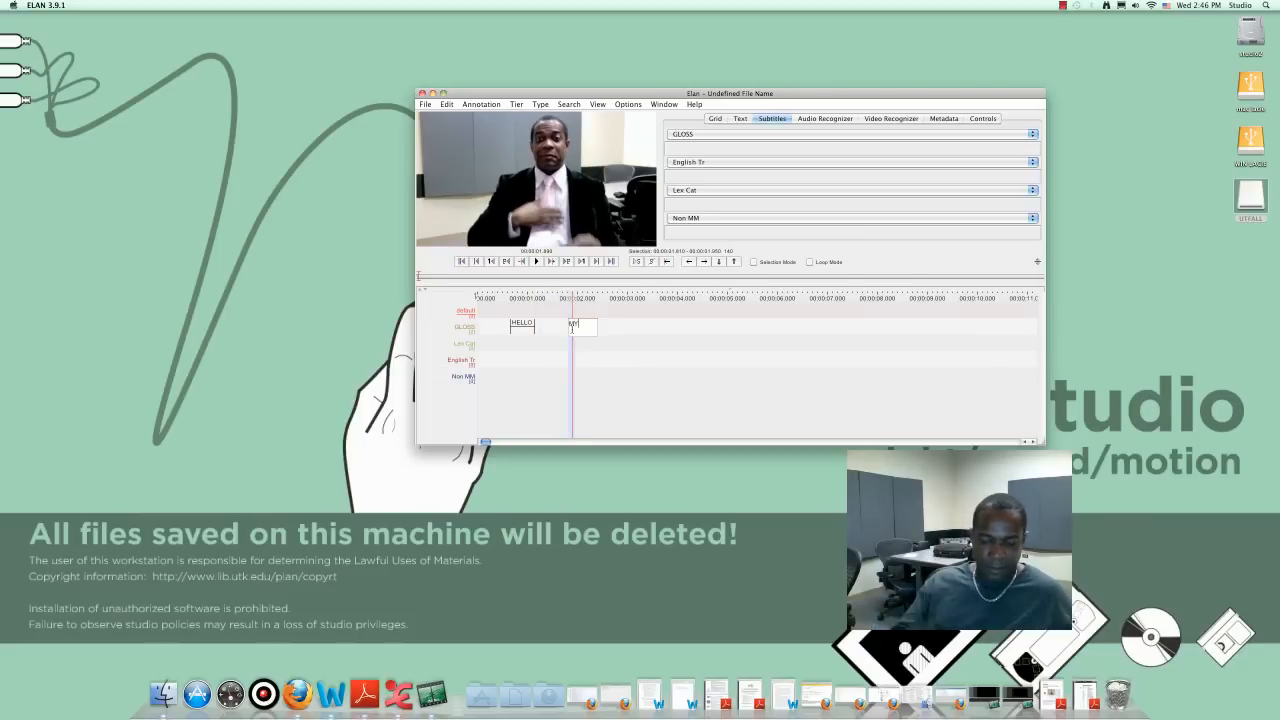
key(Return)
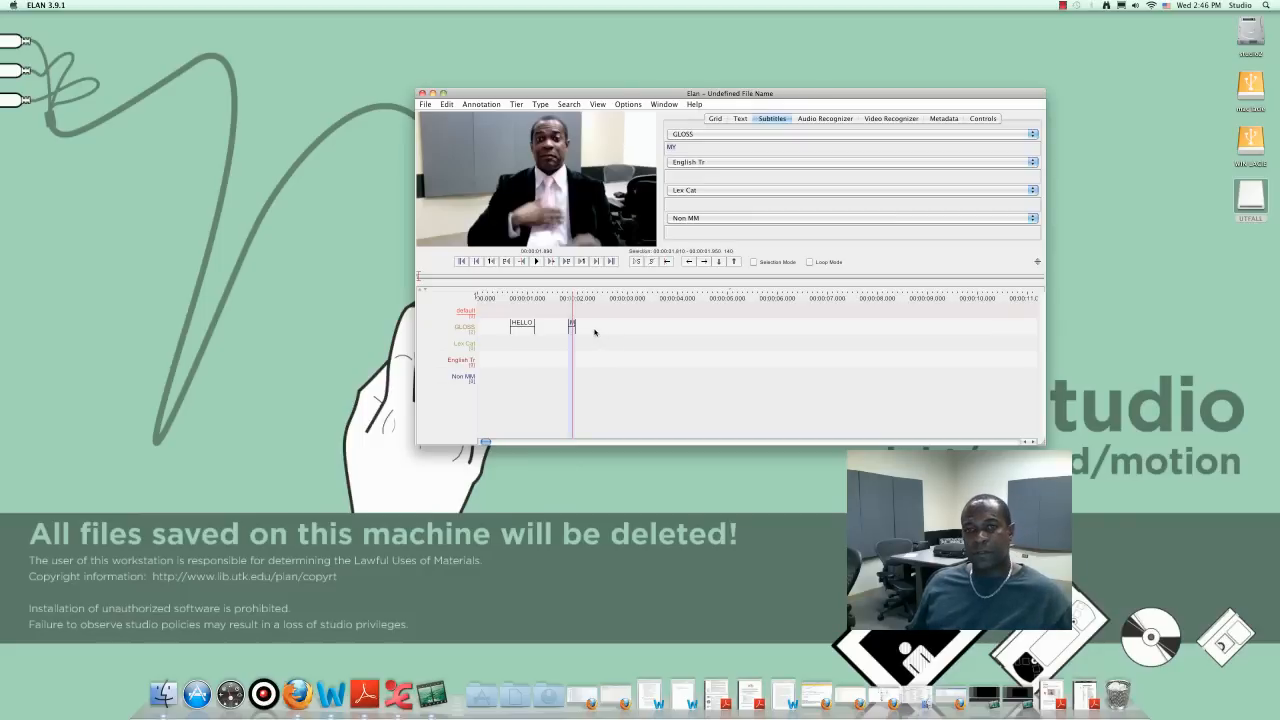
Add a NAME annotation on the GLOSS tier from about 2.1 to 2.5 s.
drag(580, 328, 605, 330)
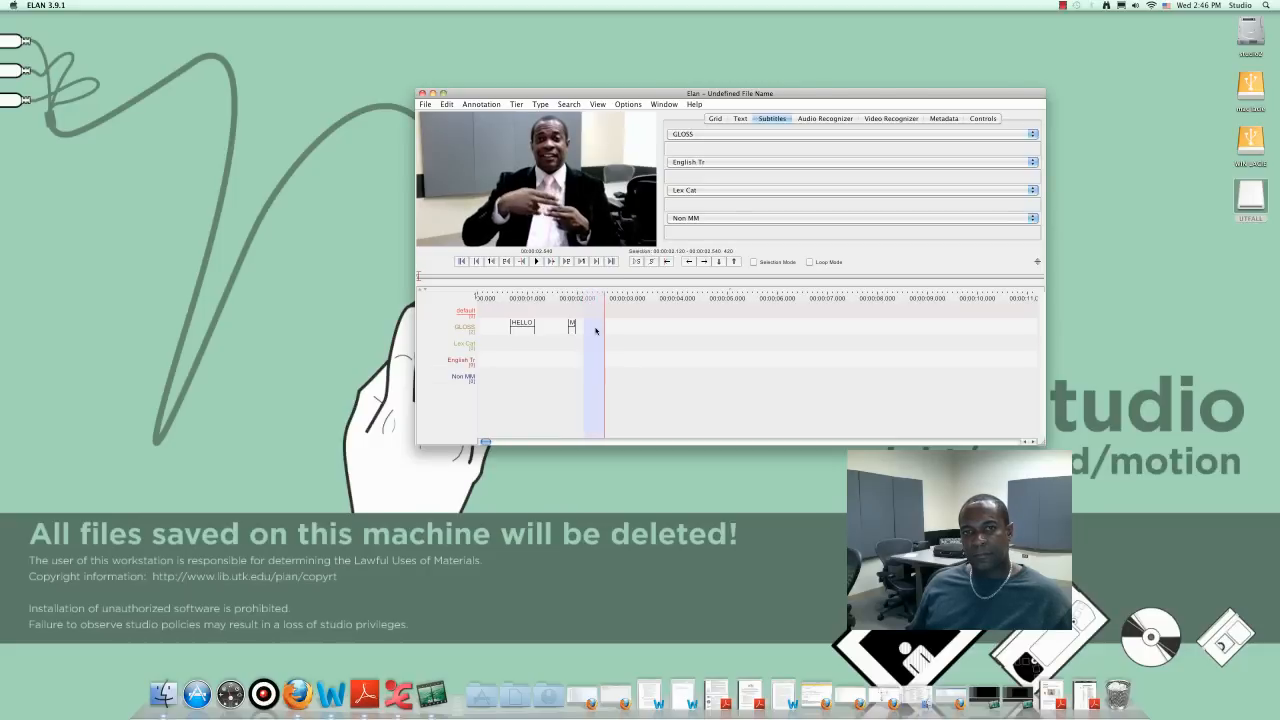
double_click(595, 329)
text(NAME)
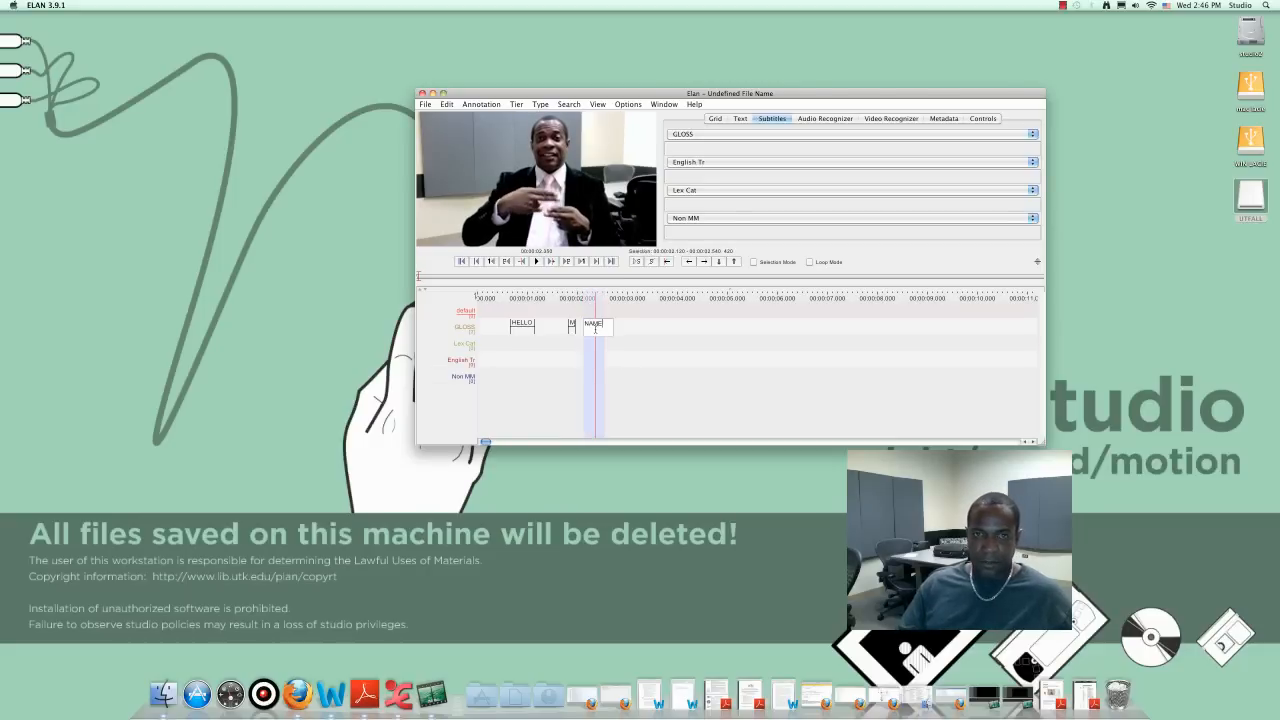
key(Return)
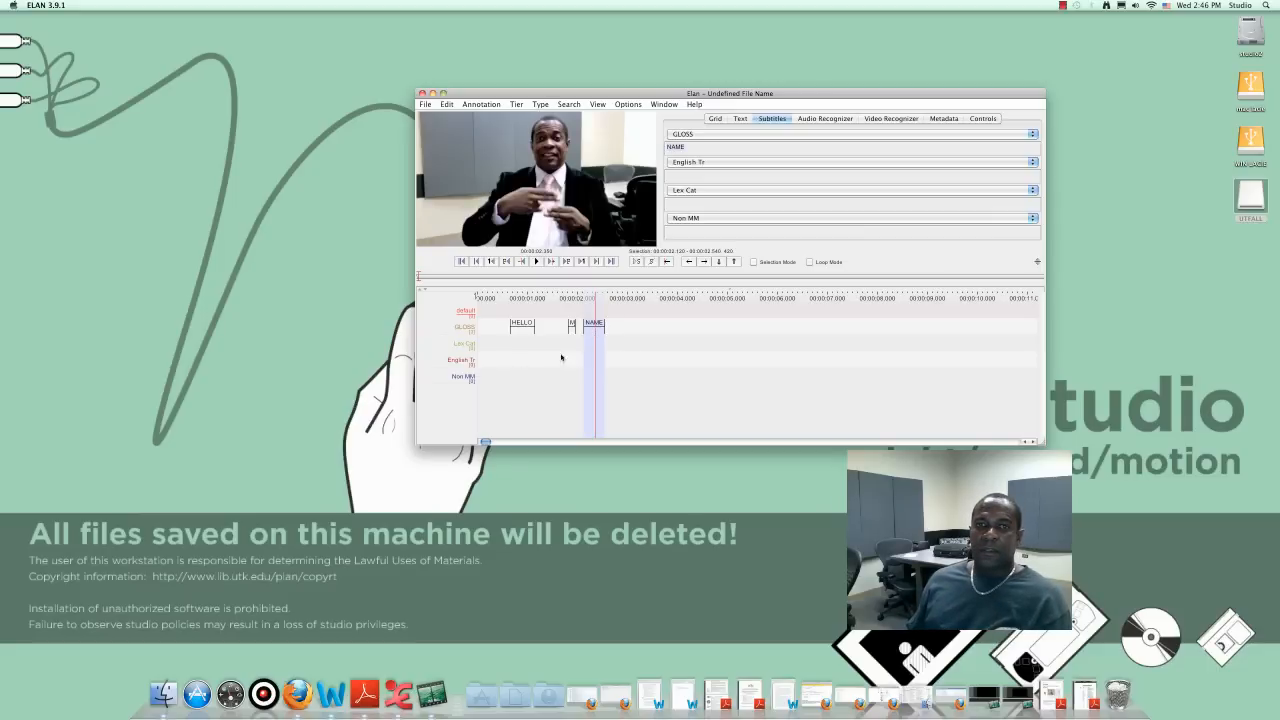
Add a GLOSS annotation from about 3.0 to 6.7 s containing fs: followed by the signer's fingerspelled name in capitals.
drag(608, 330, 828, 328)
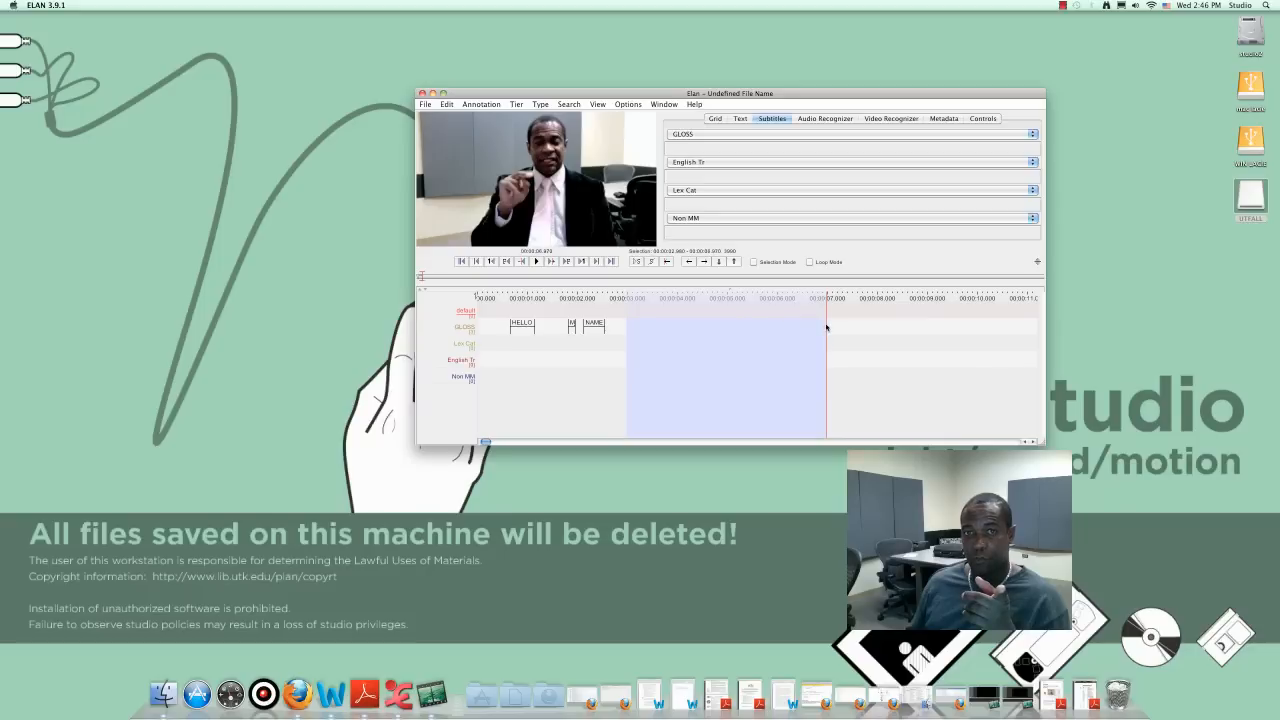
drag(826, 328, 813, 328)
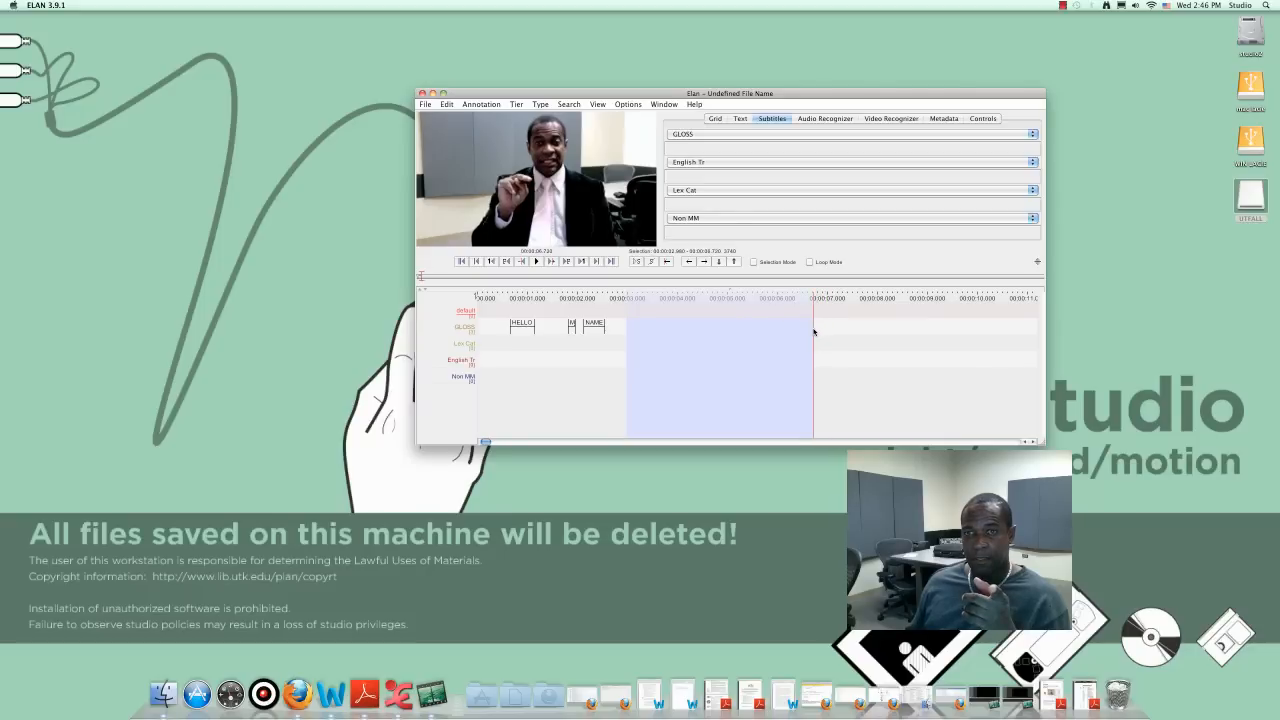
double_click(746, 330)
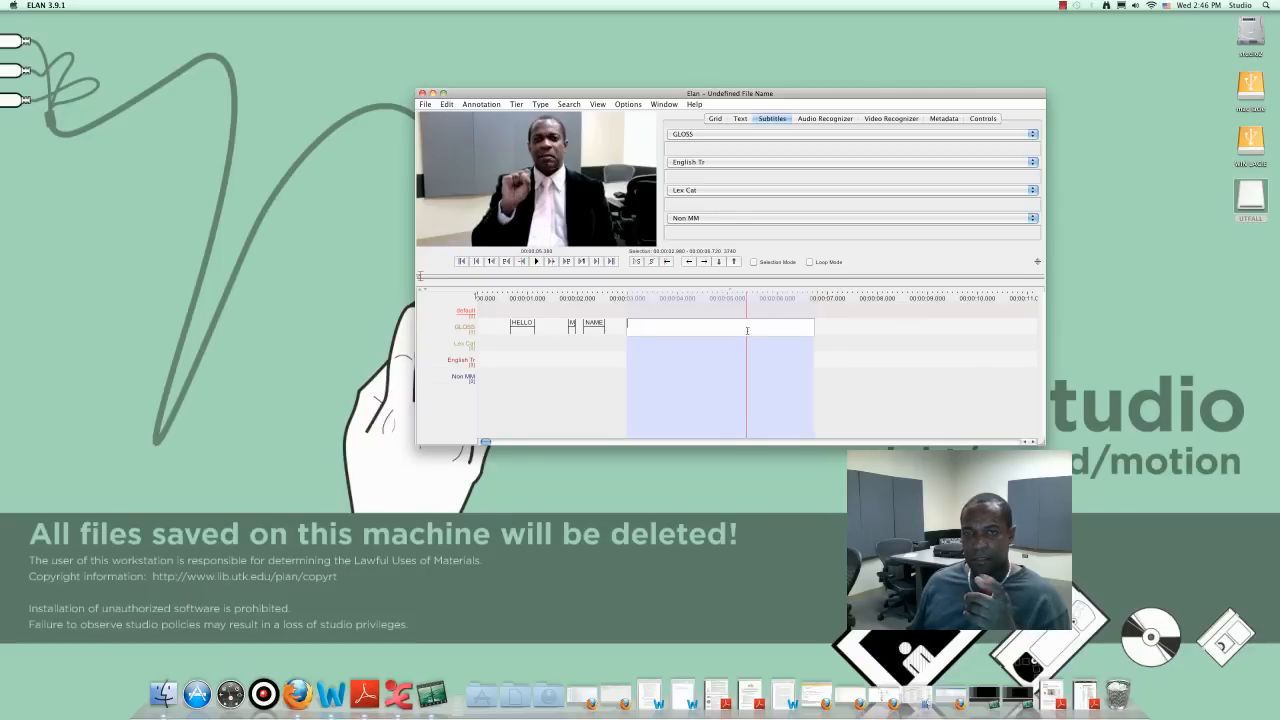
text(h)
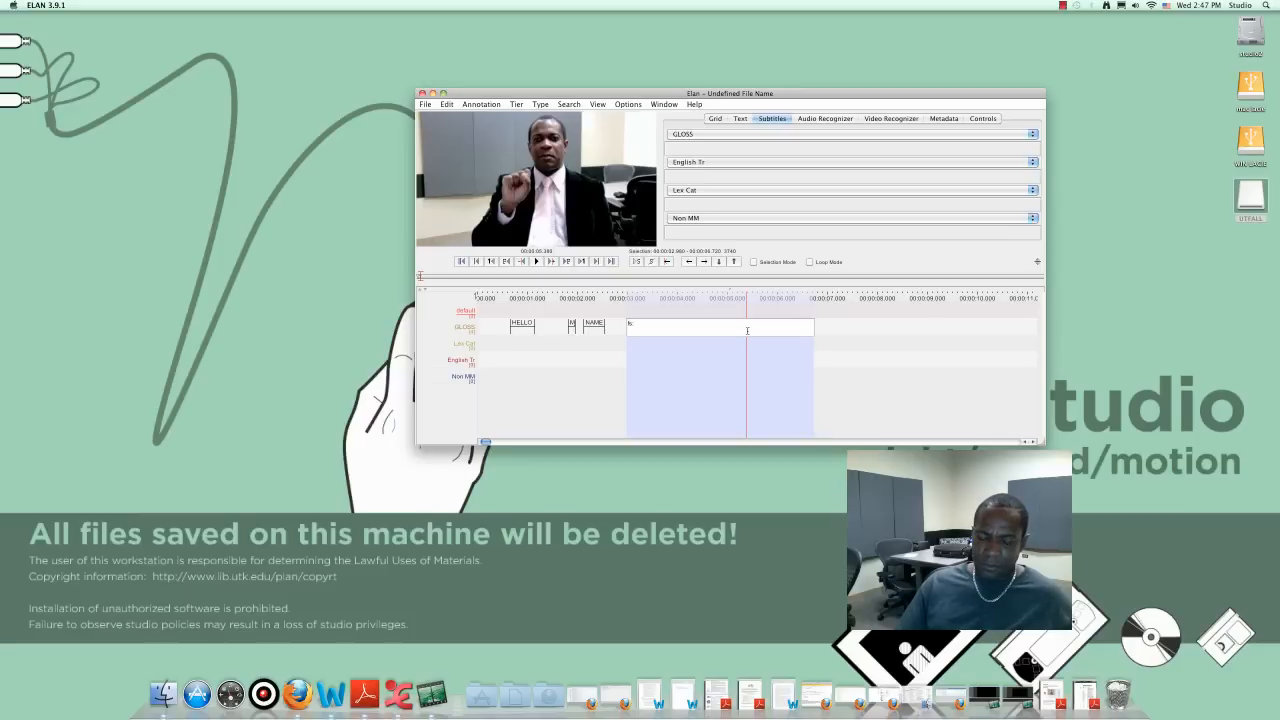
text(:PAULSON)
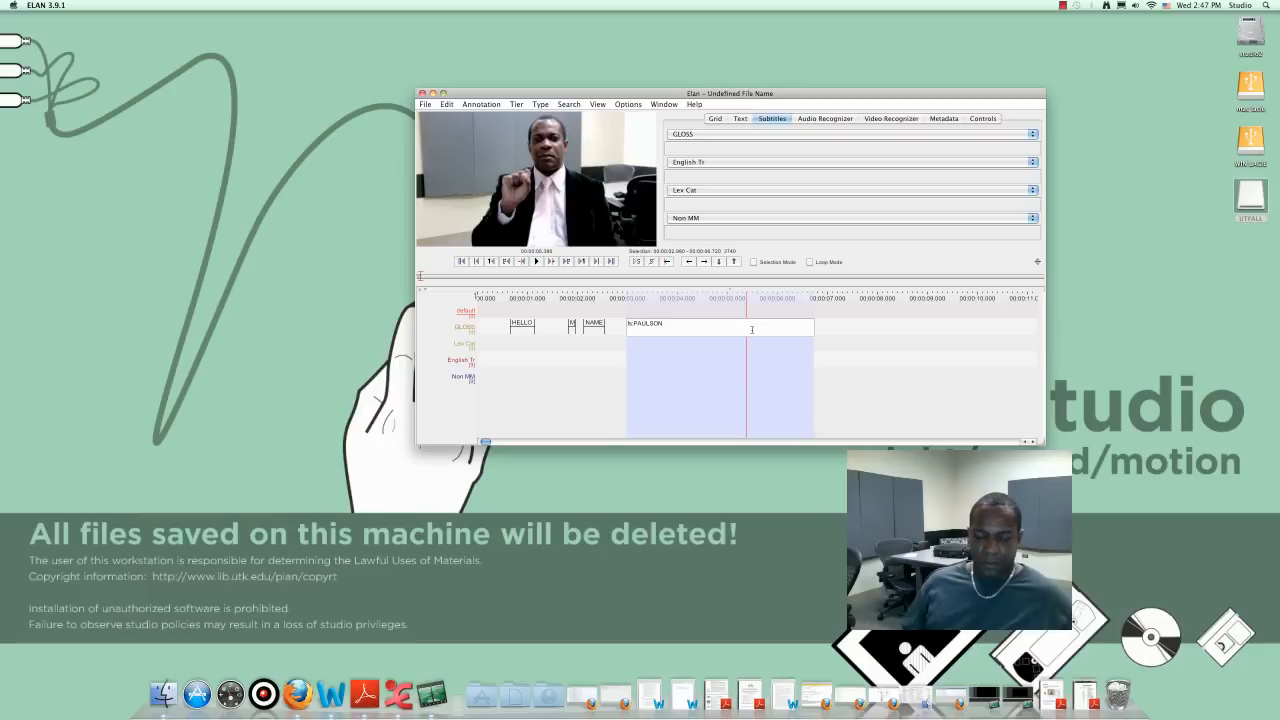
key(Return)
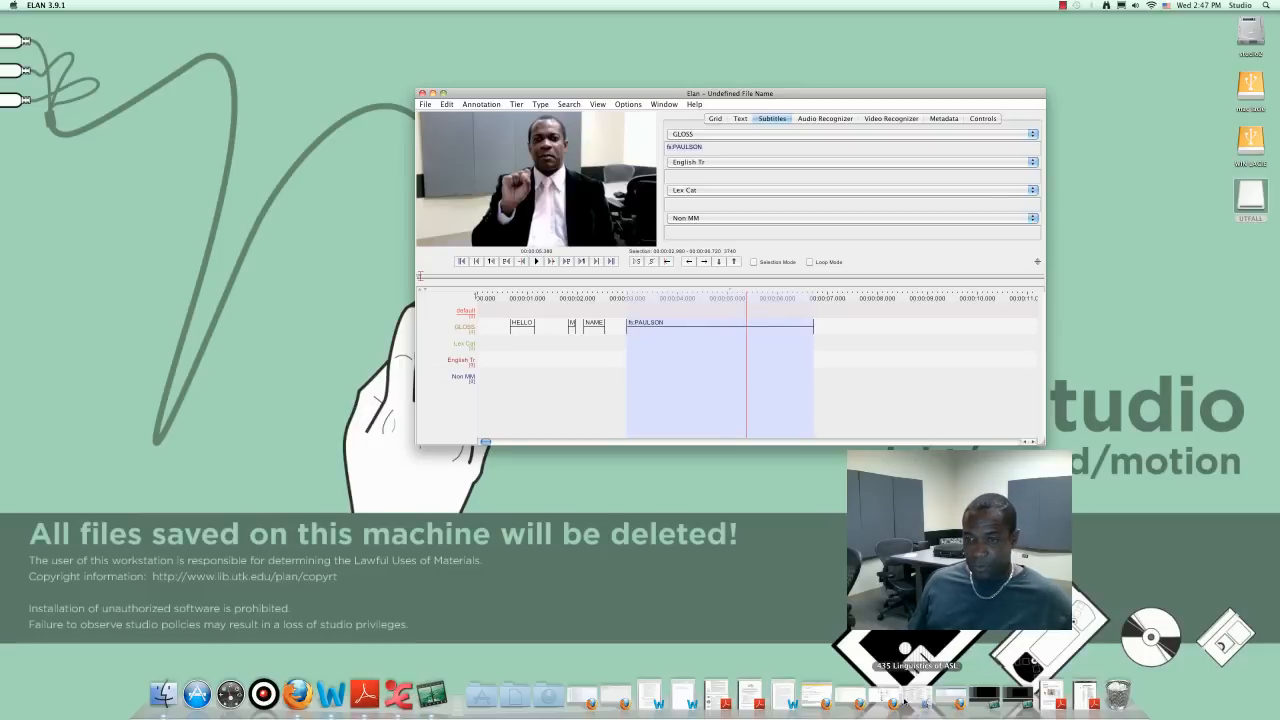
Check the fingerspelling symbol in the Glossing Conventions PDF in Adobe Reader, and change the fingerspelled name's prefix to fs- in ELAN.
click(1083, 700)
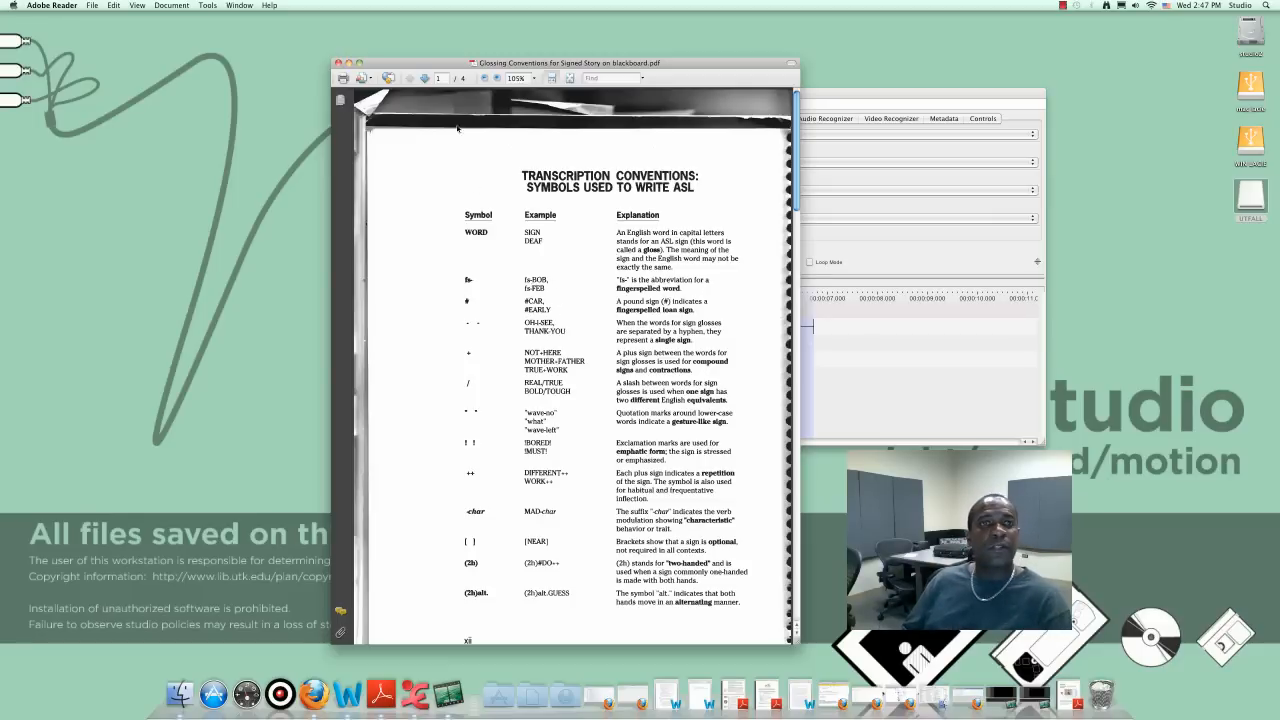
click(348, 63)
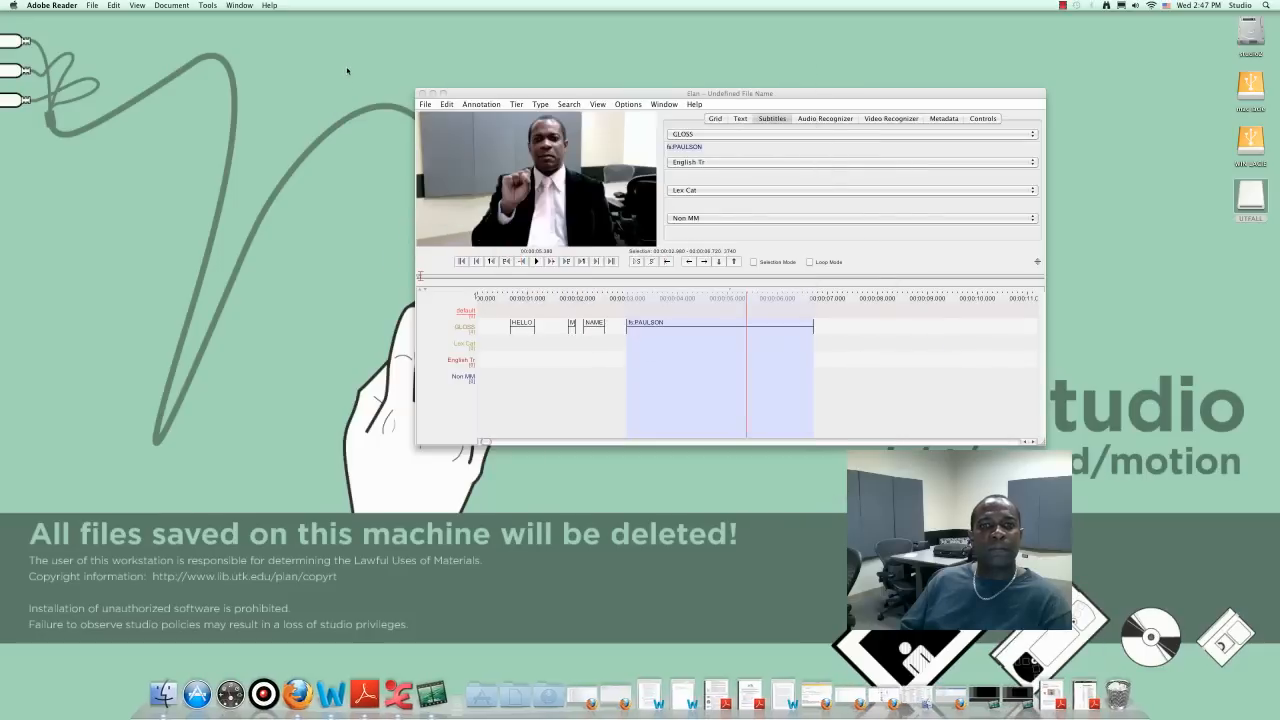
click(641, 323)
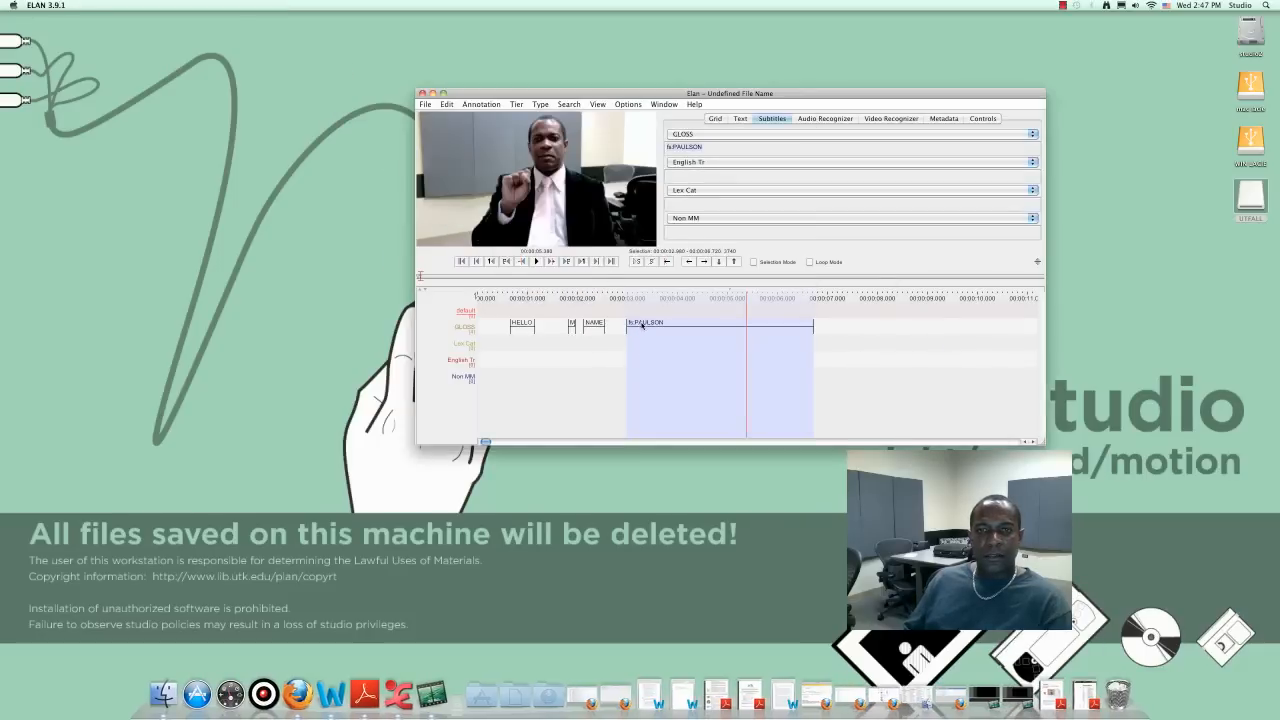
double_click(641, 323)
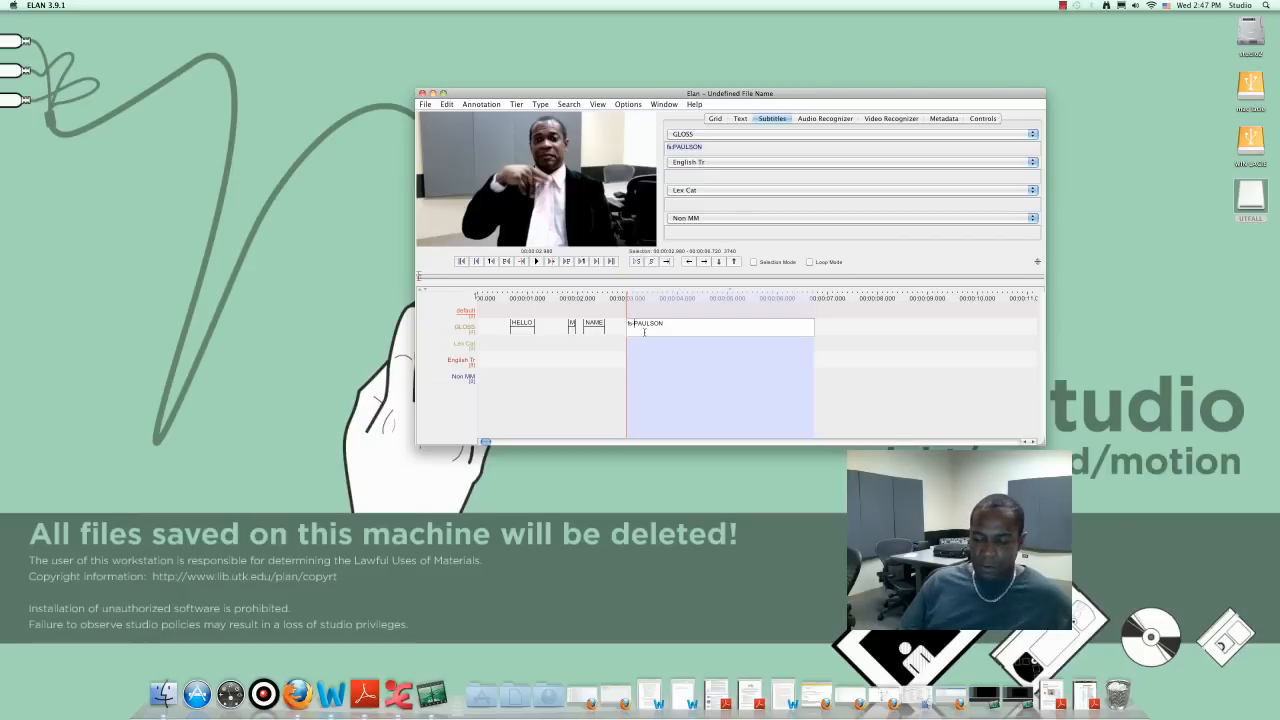
key(Return)
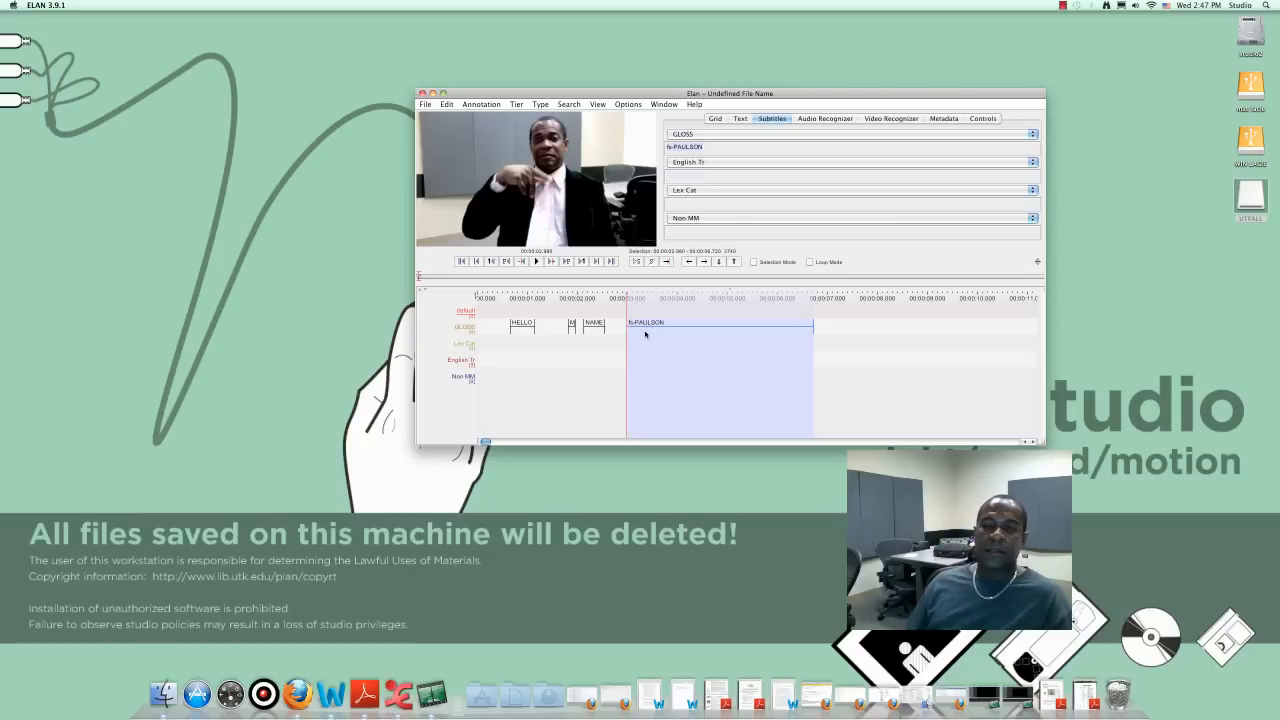
Add a NAME-SIGN annotation on the GLOSS tier from about 7.3 to 8.7 s.
click(830, 342)
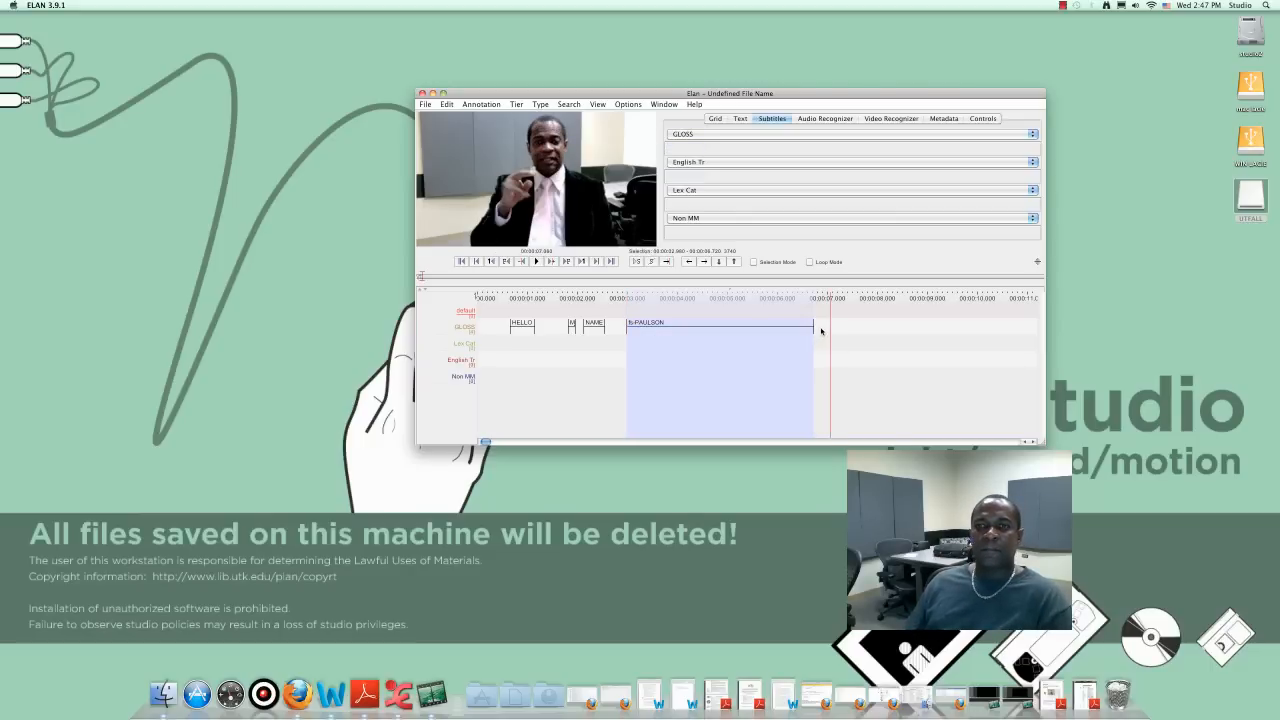
drag(821, 331, 905, 332)
drag(908, 332, 913, 333)
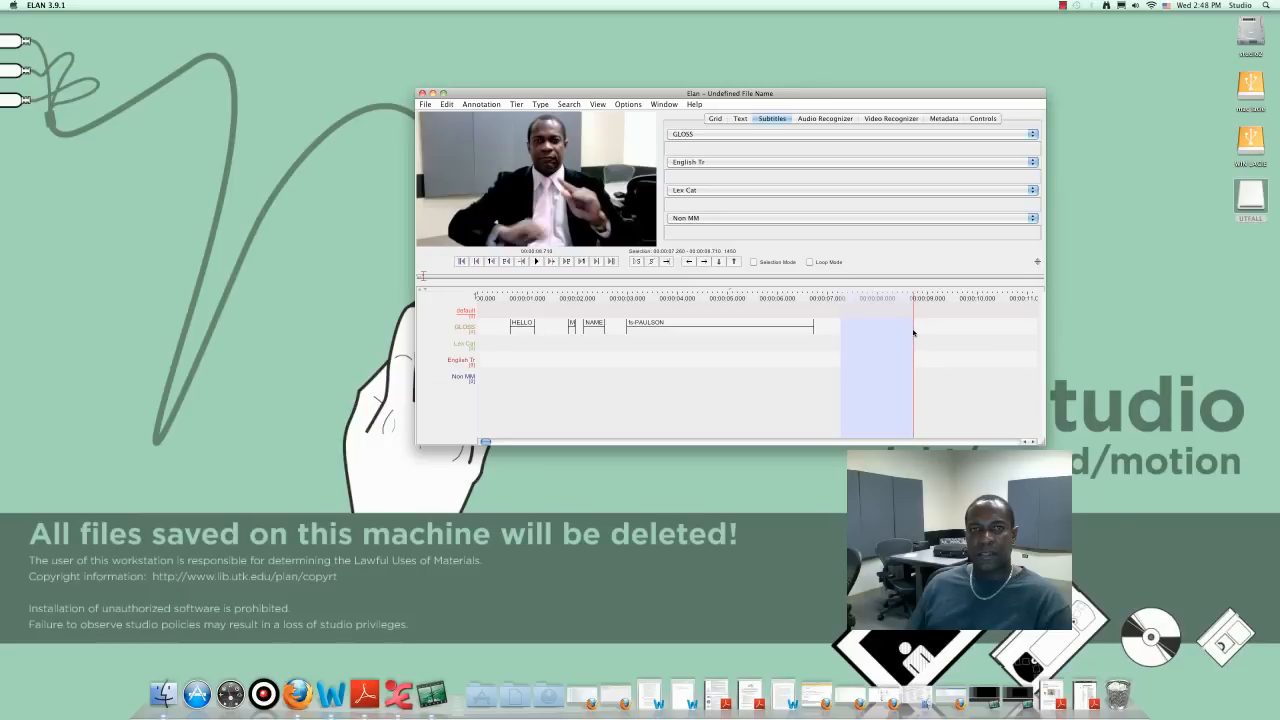
double_click(886, 333)
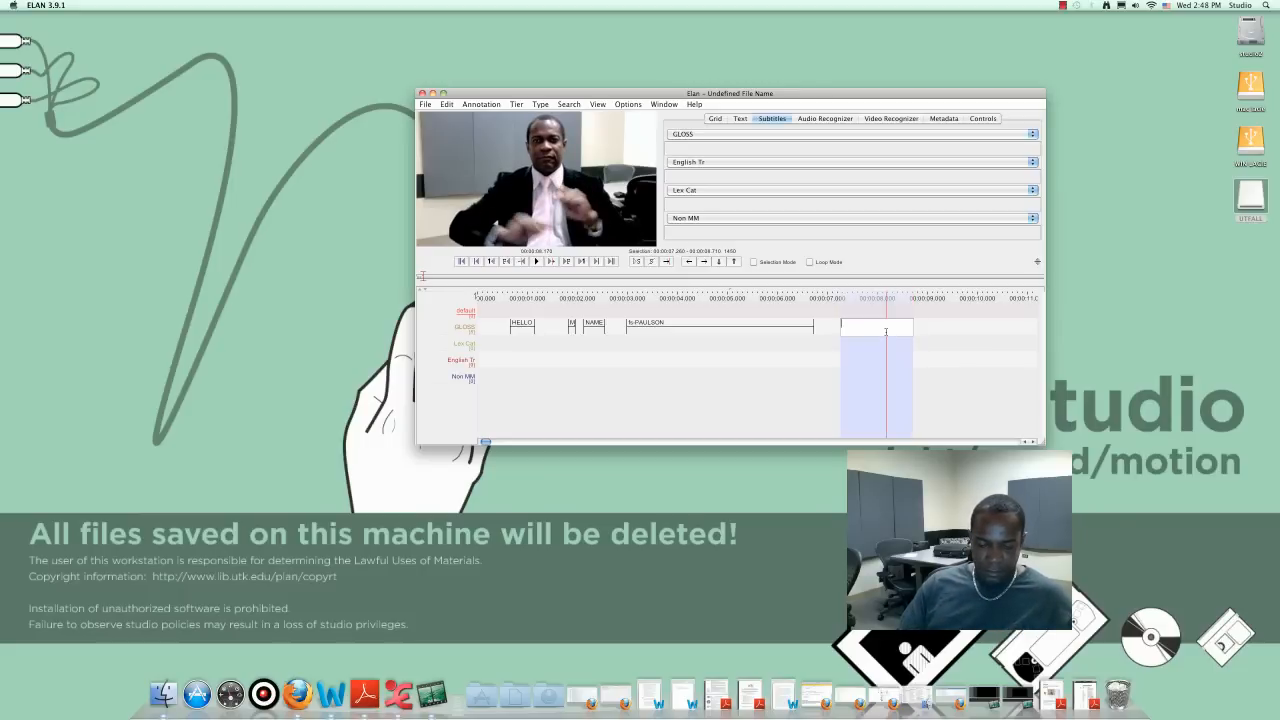
text(ANM)
key(BackSpace)
key(BackSpace)
key(BackSpace)
key(BackSpace)
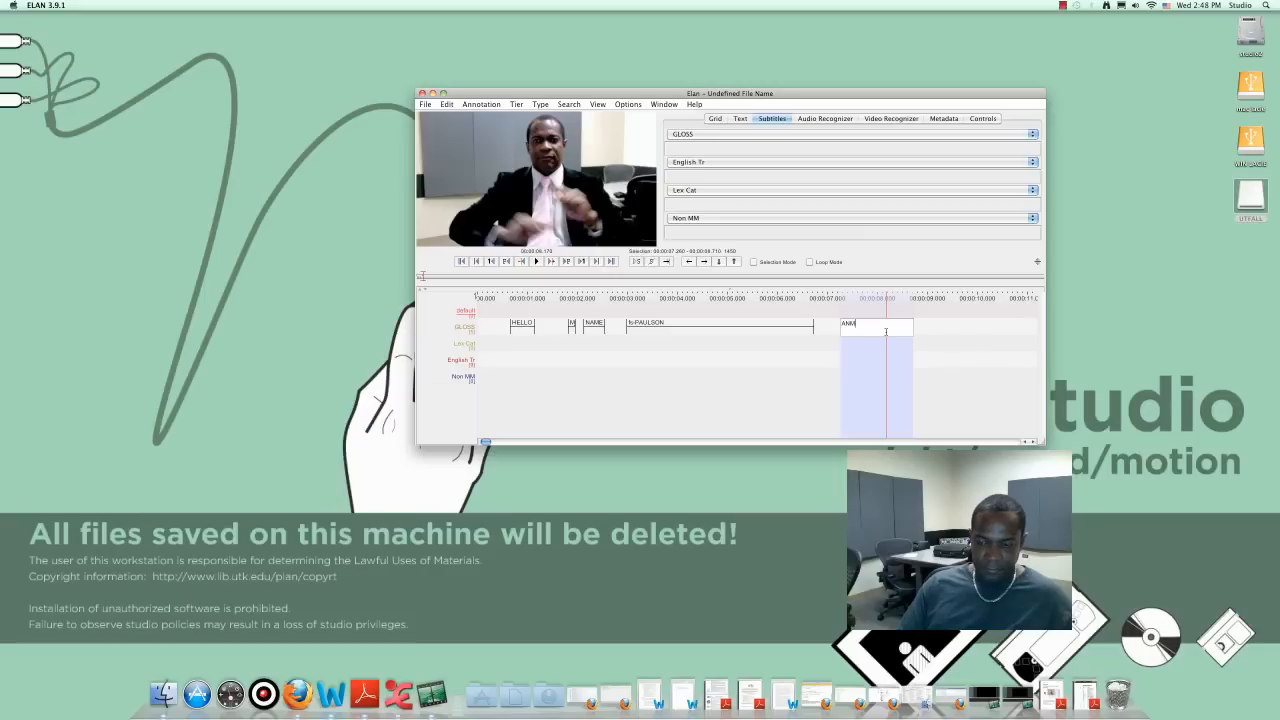
text(NAME-SIGN)
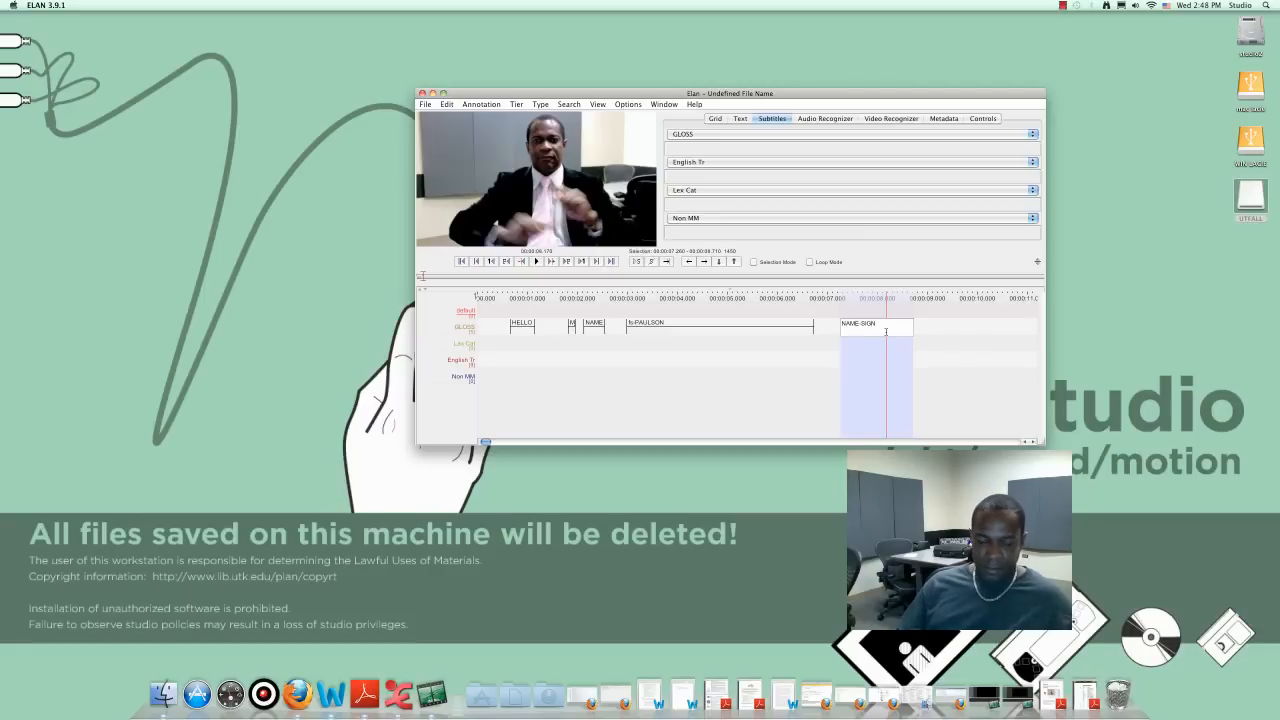
key(Return)
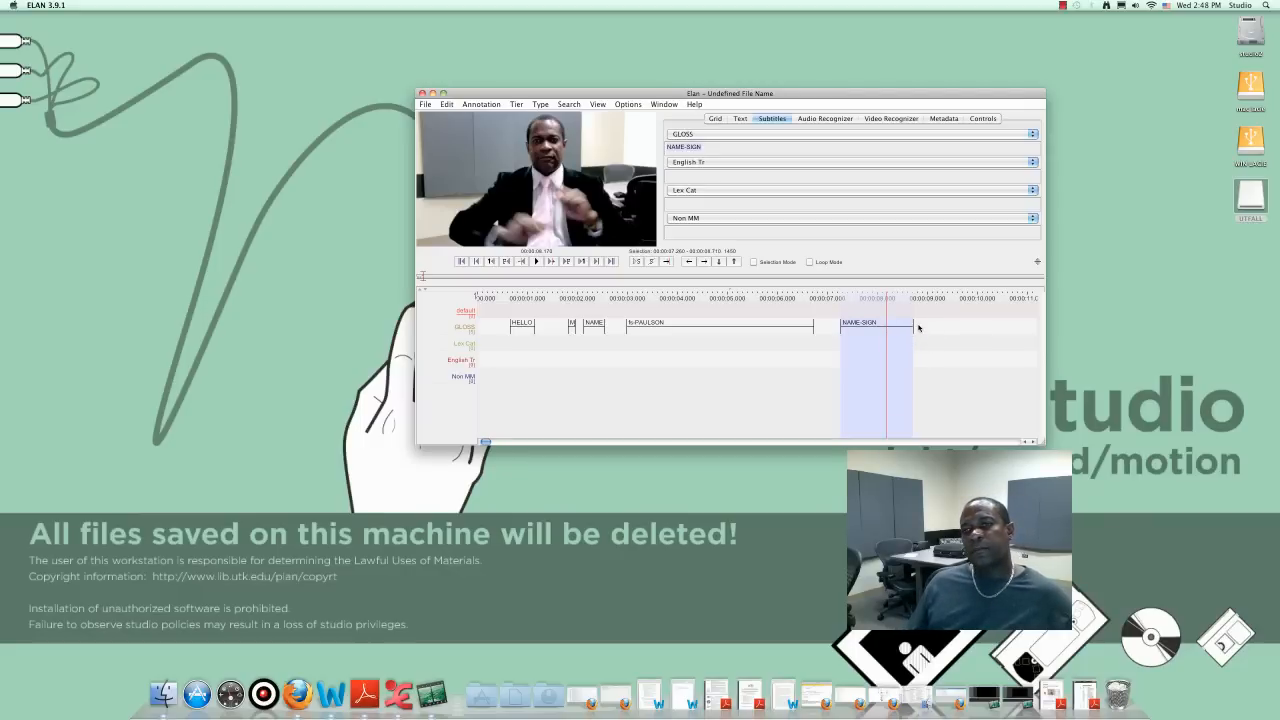
Add a P annotation on the GLOSS tier from about 9.3 to 9.8 s.
drag(918, 328, 961, 326)
double_click(955, 327)
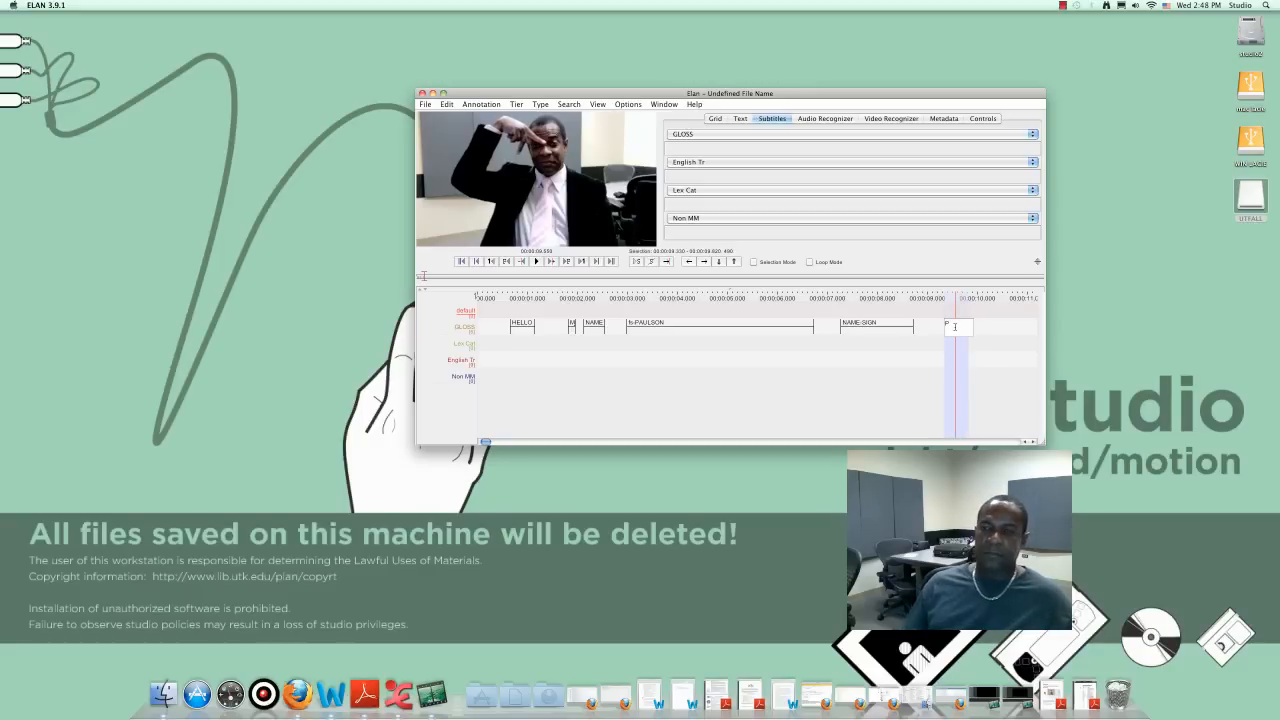
key(Return)
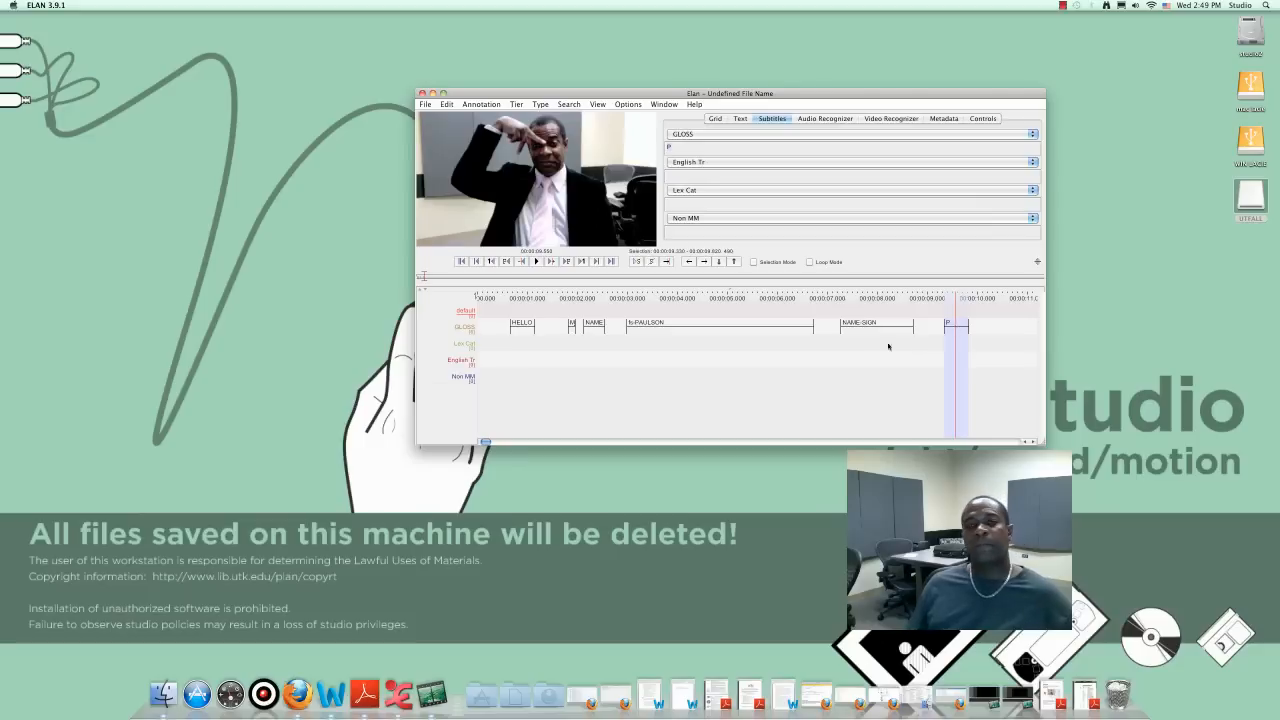
Add a Lex Cat annotation from about 0.6 to 6.7 s reading "Hello. My name is" followed by the signer's name.
click(503, 361)
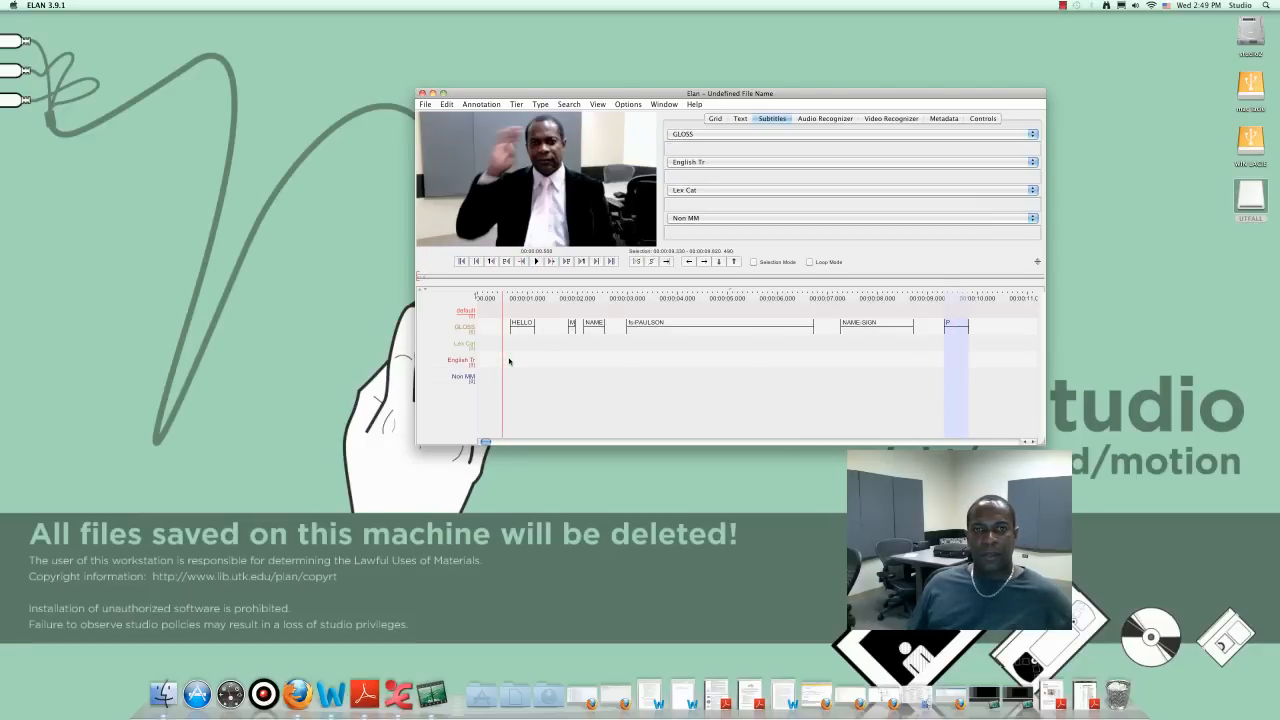
click(508, 361)
drag(508, 361, 815, 350)
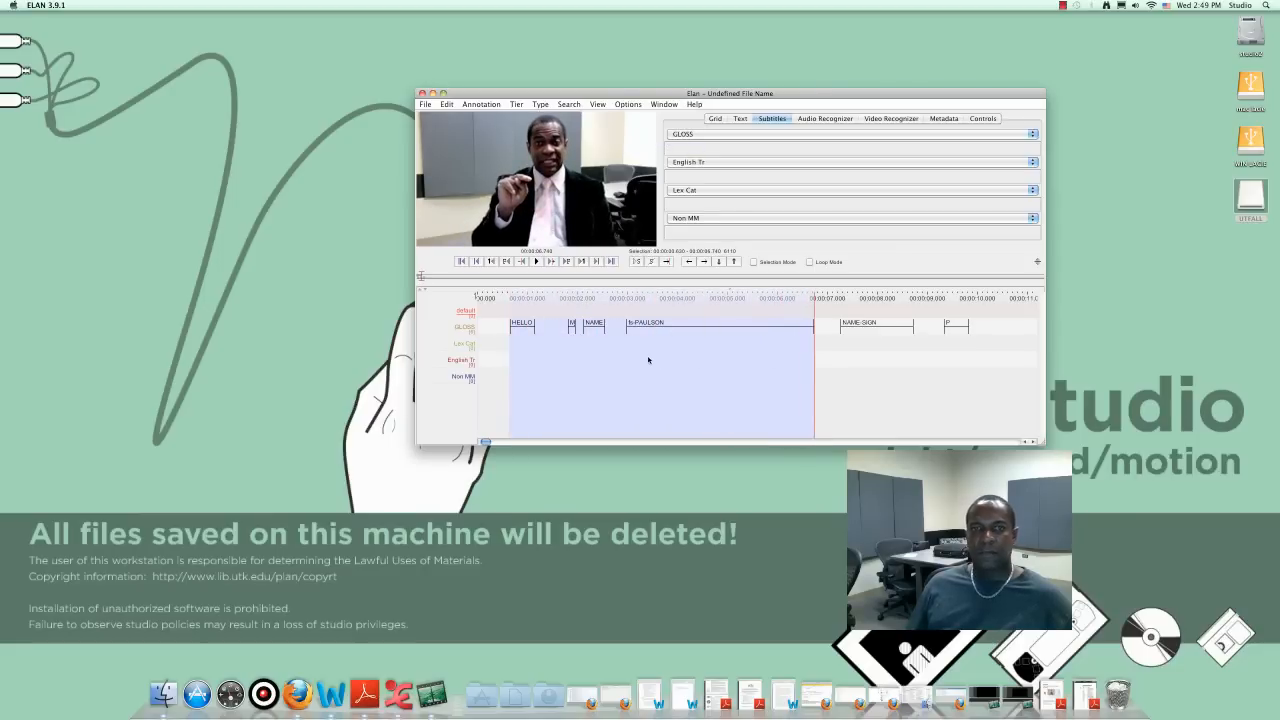
double_click(549, 348)
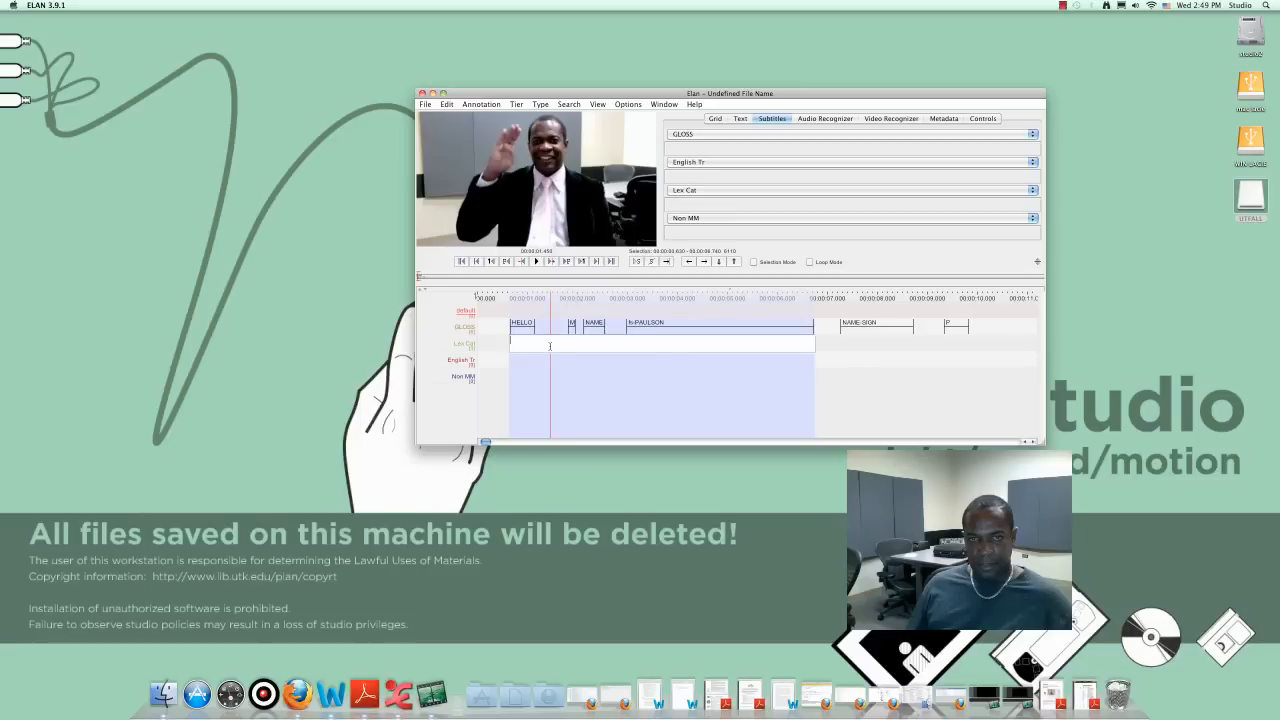
text(HELLO)
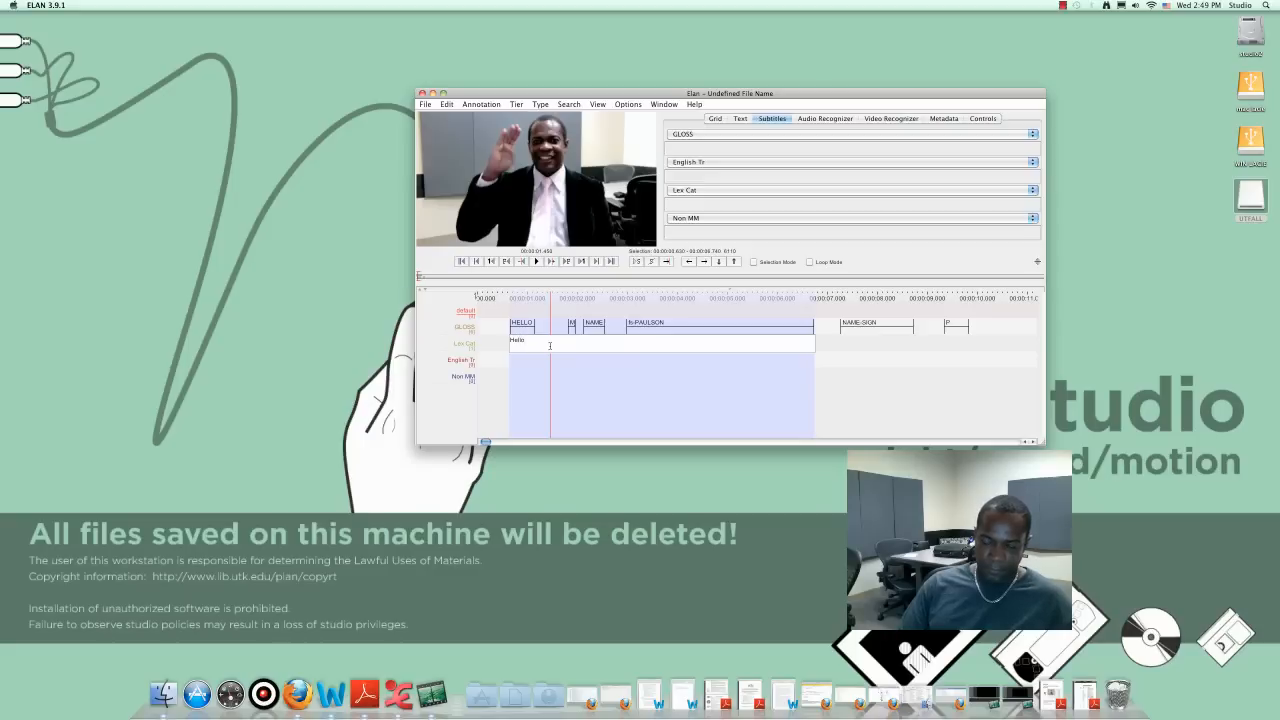
text(. My name)
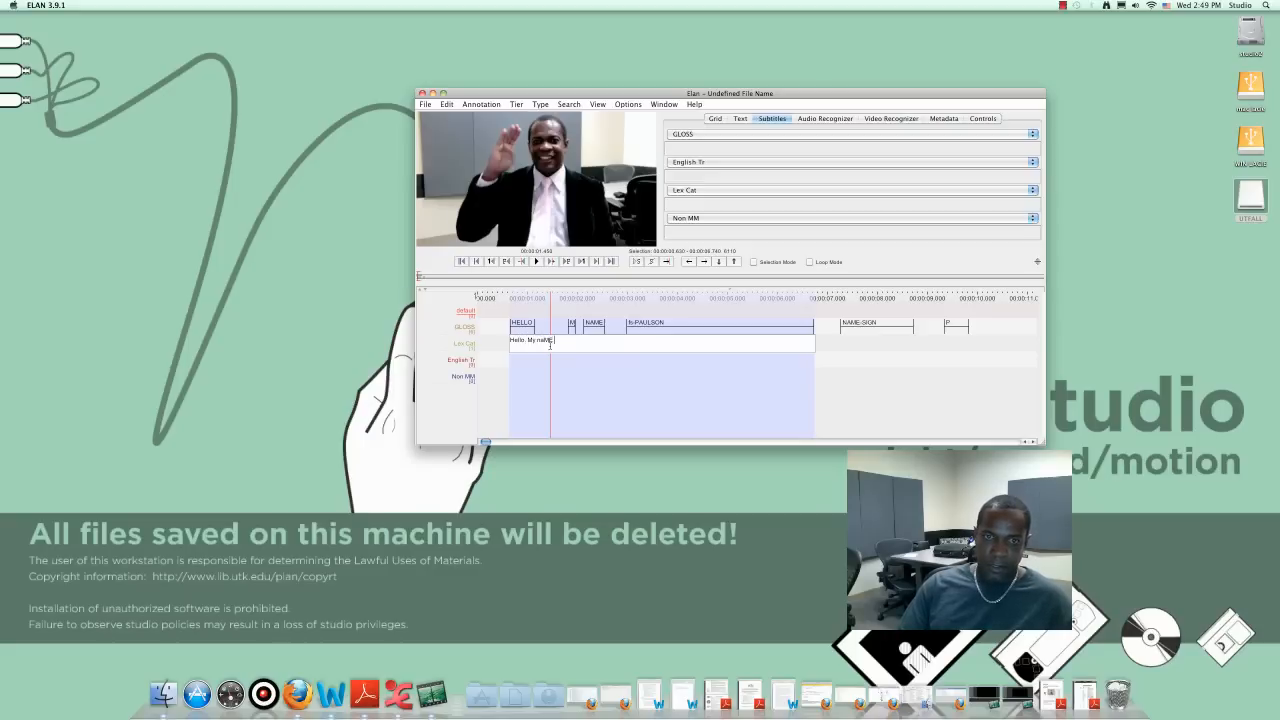
text(me)
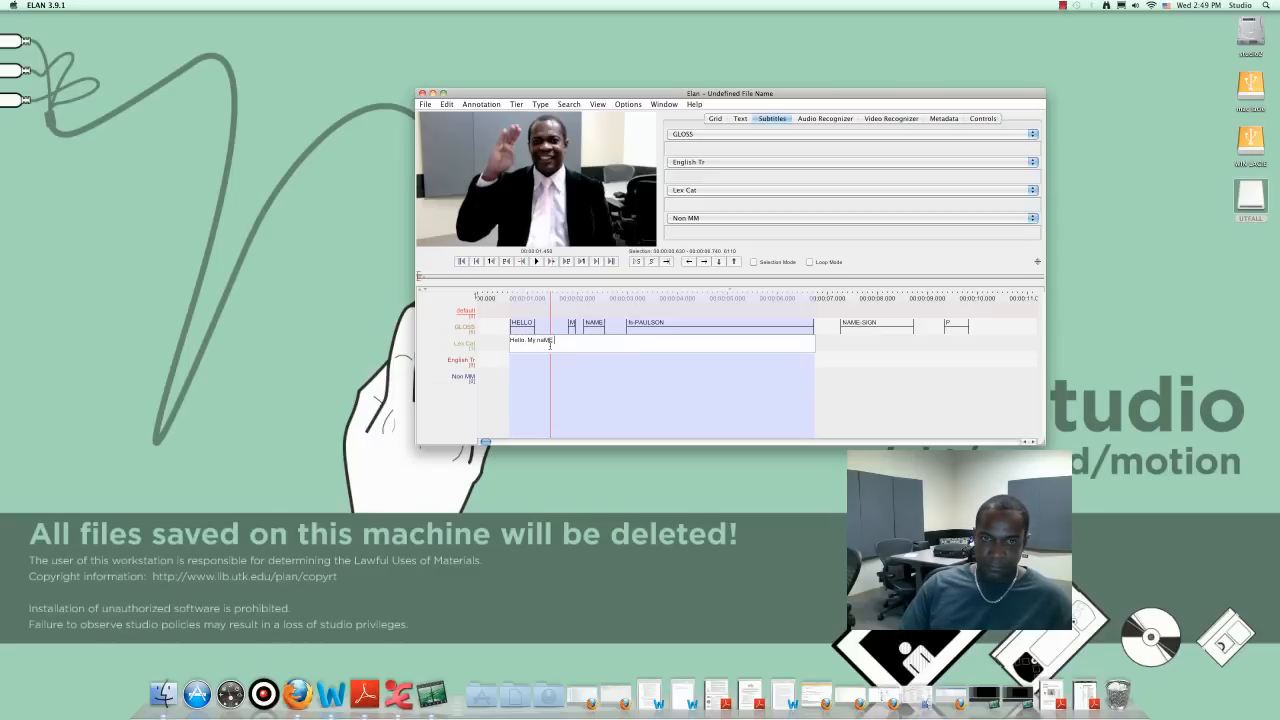
key(BackSpace)
key(BackSpace)
text(me is Paulson.)
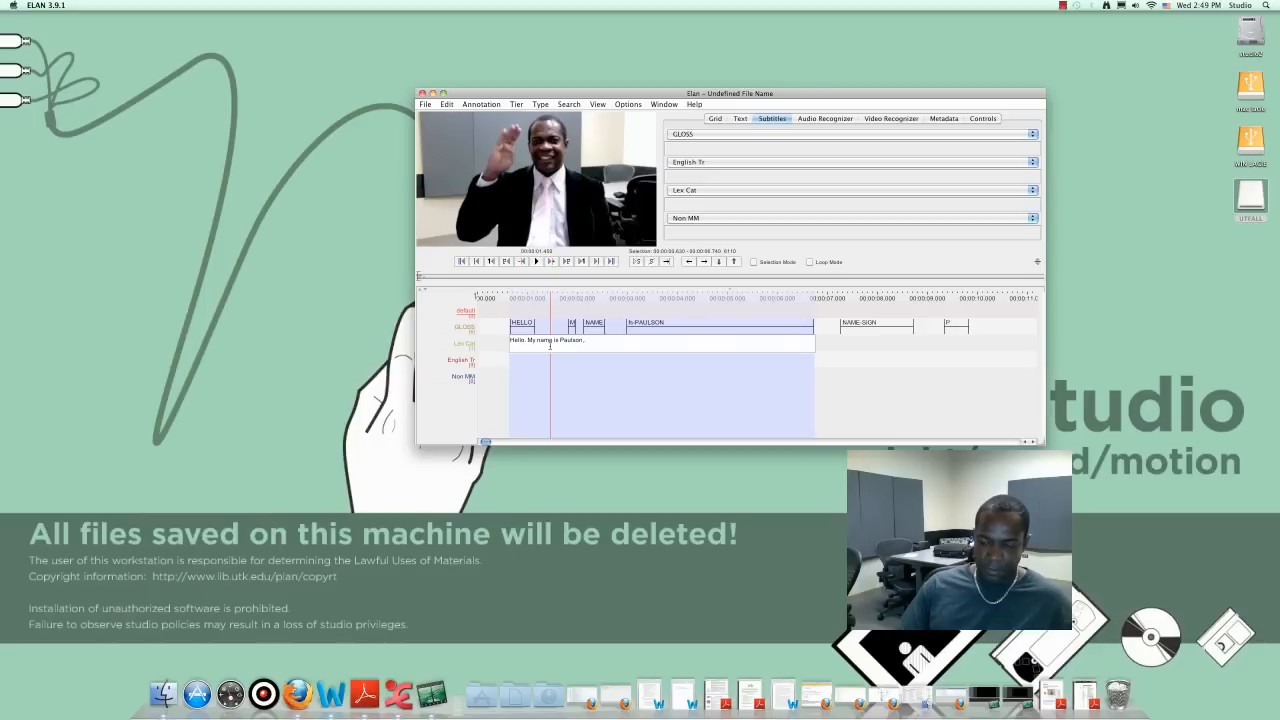
key(Return)
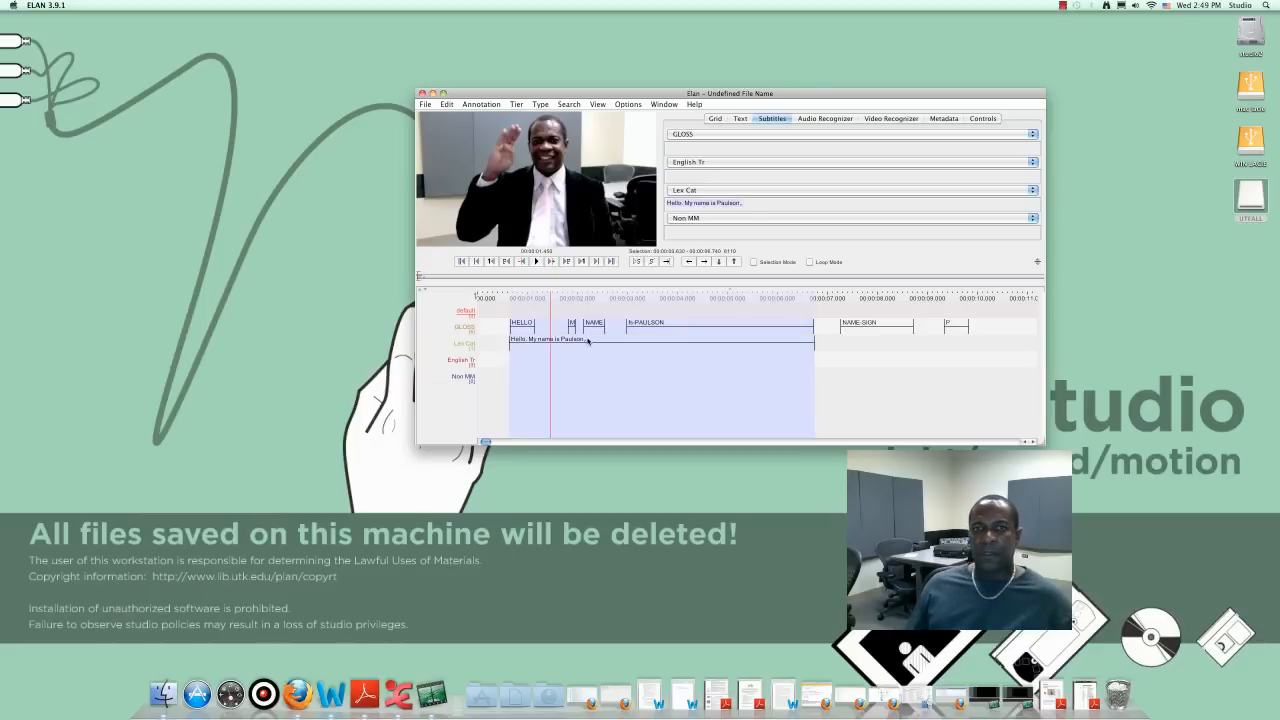
Delete the stray character at the end of the Lex Cat annotation containing the signer's name.
double_click(595, 341)
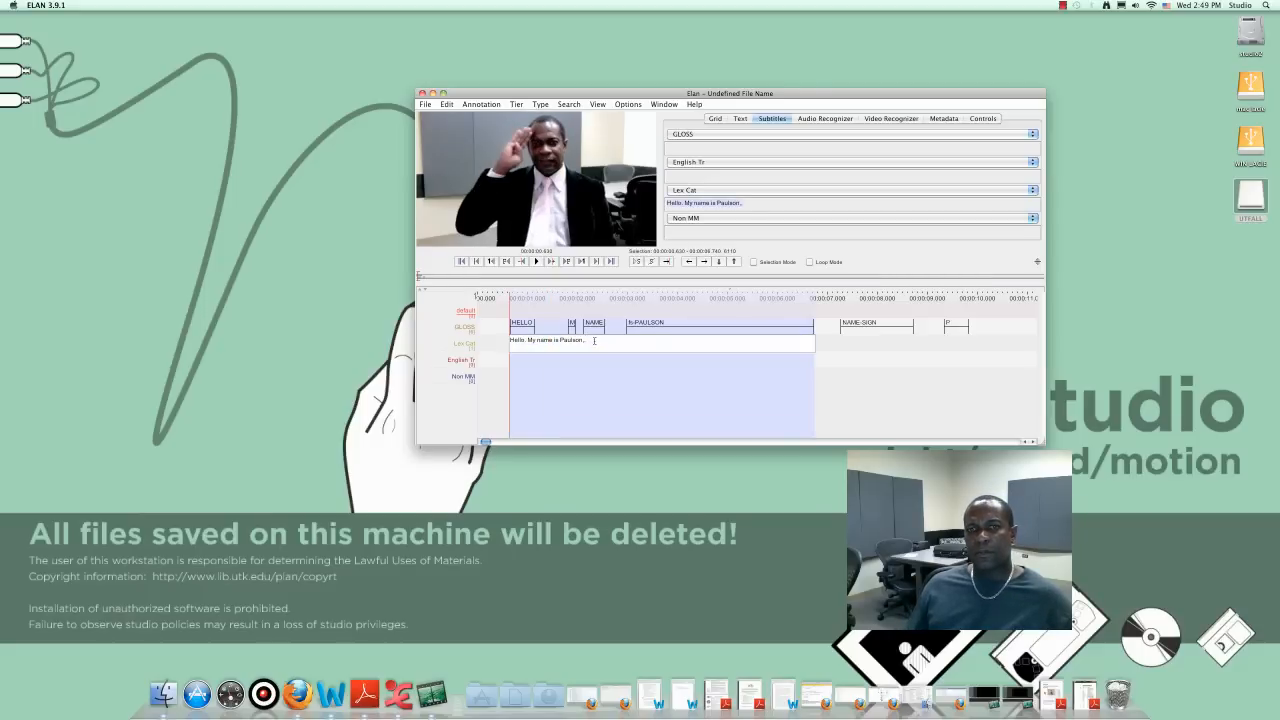
key(BackSpace)
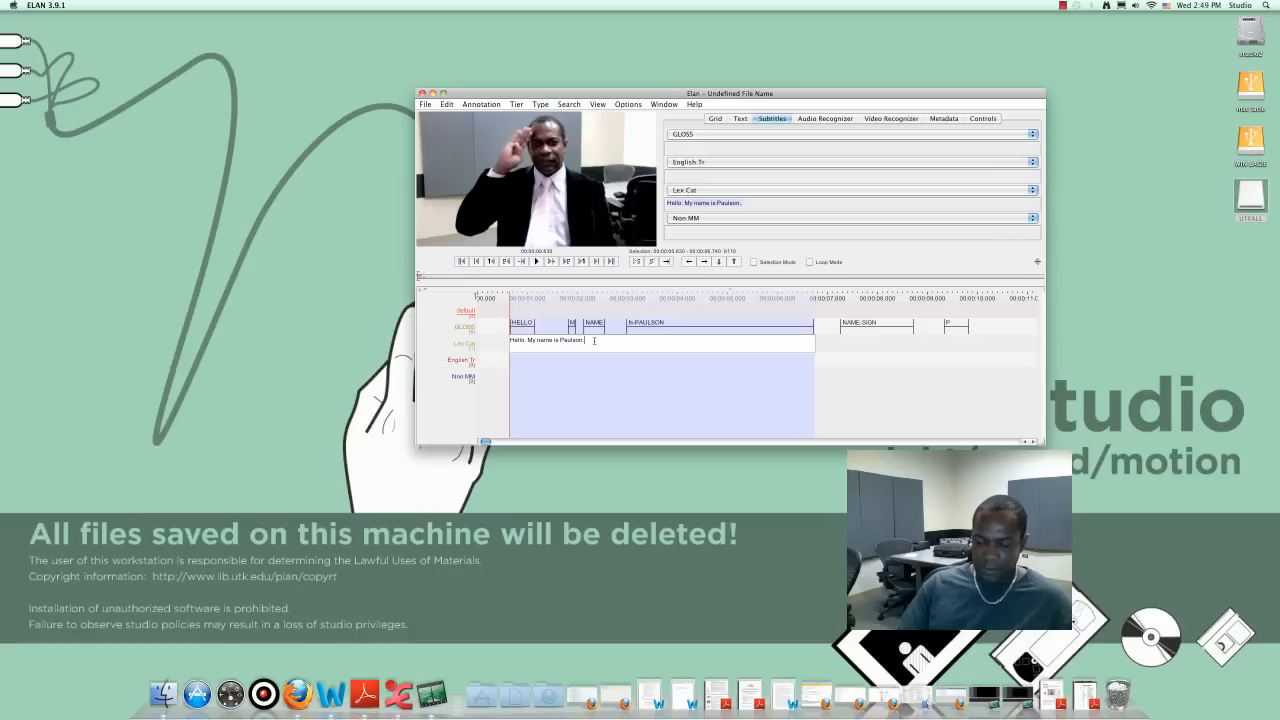
key(Return)
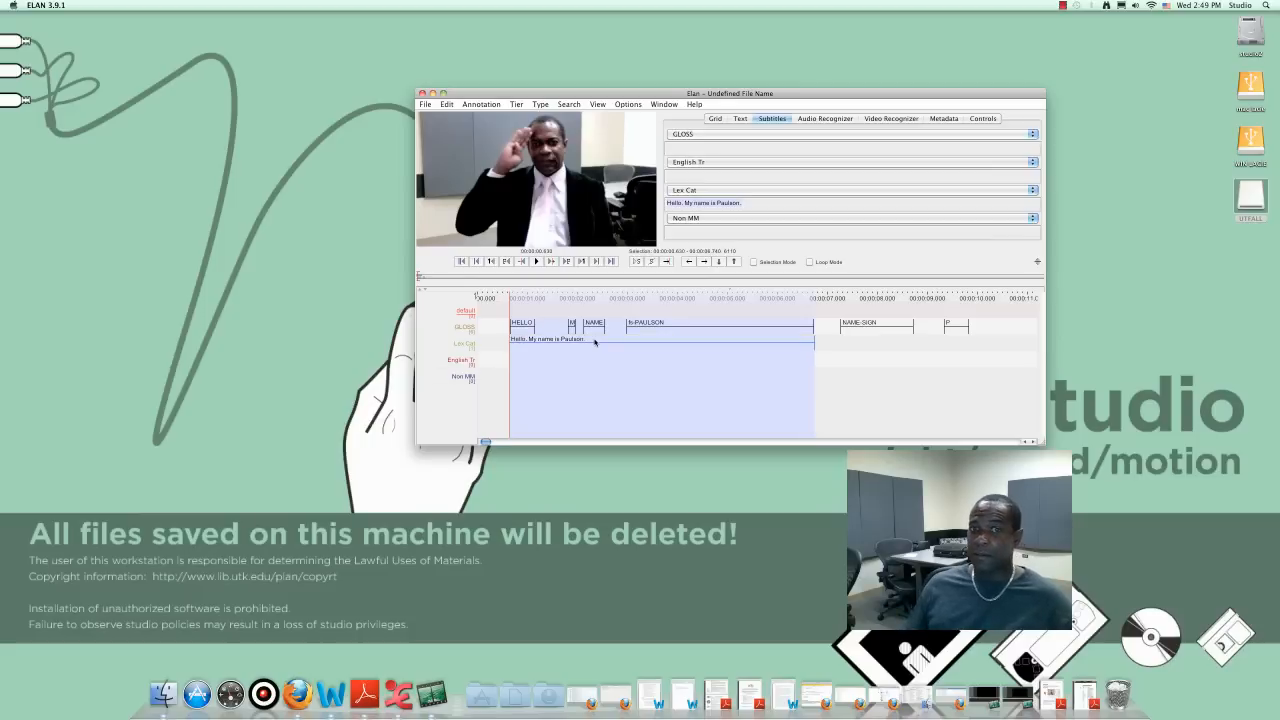
Create a Lex Cat annotation from about 7.3 to 9.8 s with the text "My name sign is the sign P over my right eye".
click(842, 346)
drag(842, 346, 969, 346)
click(888, 349)
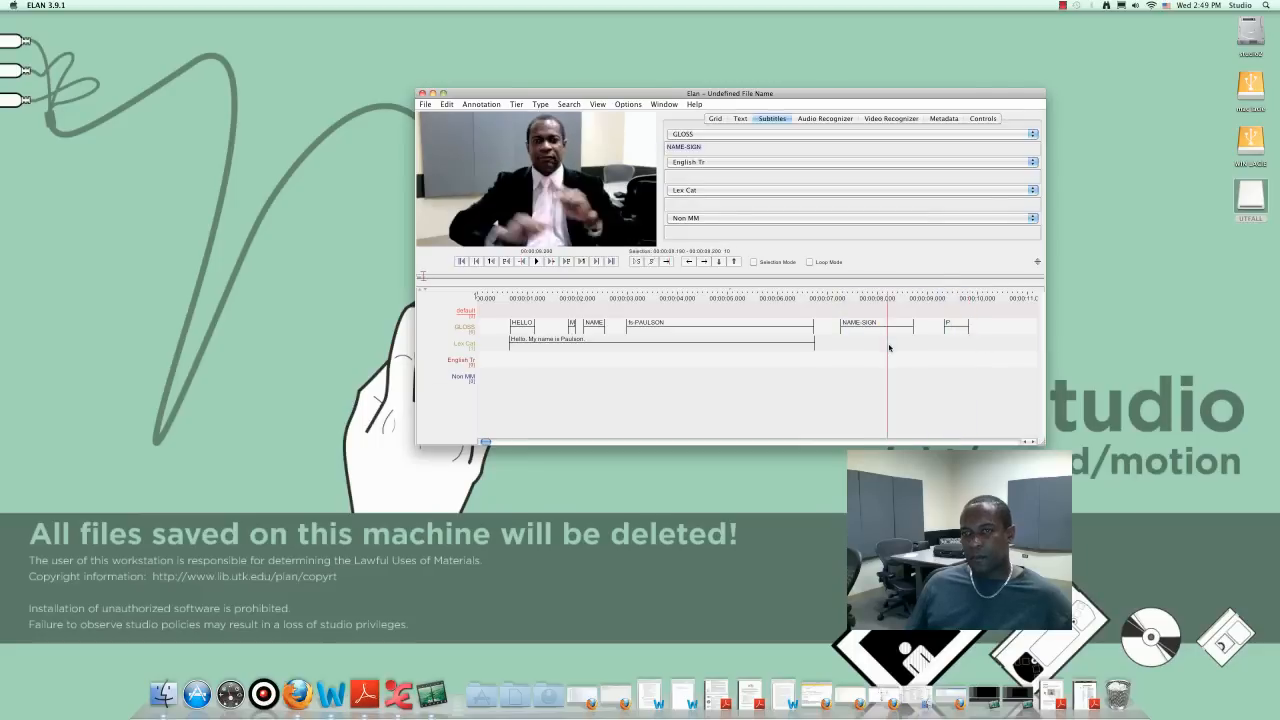
drag(842, 345, 969, 343)
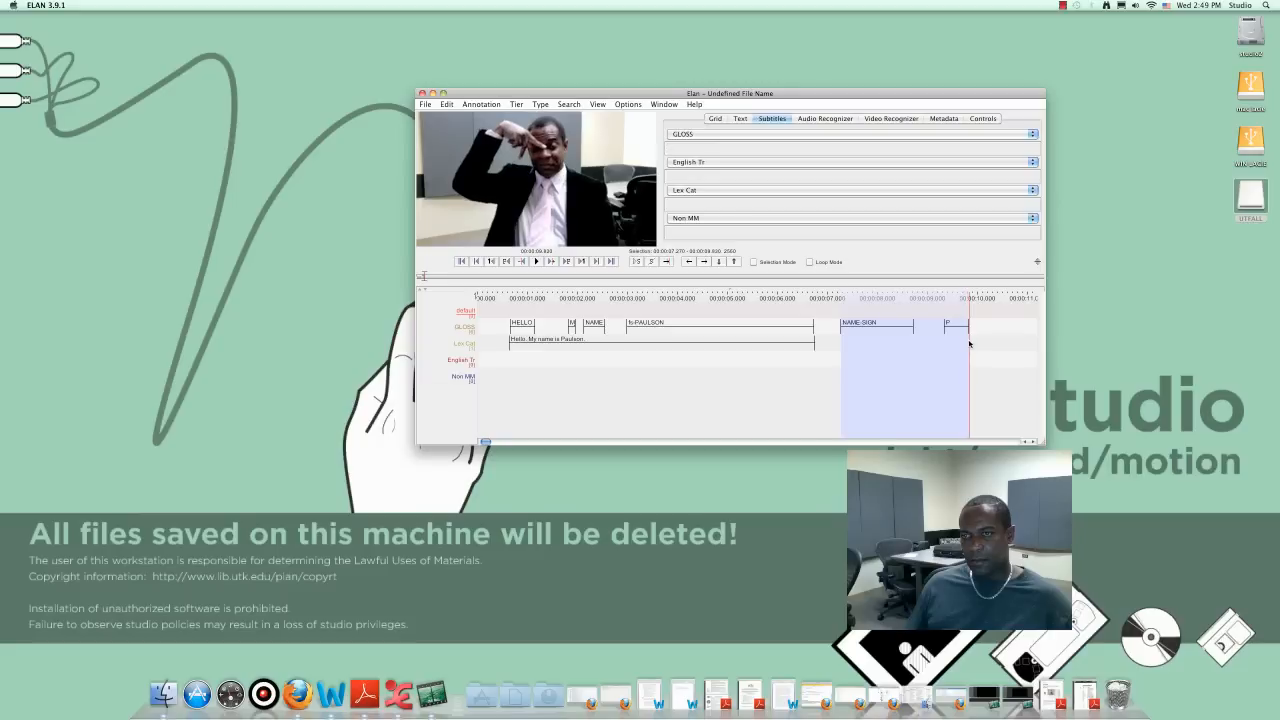
double_click(859, 344)
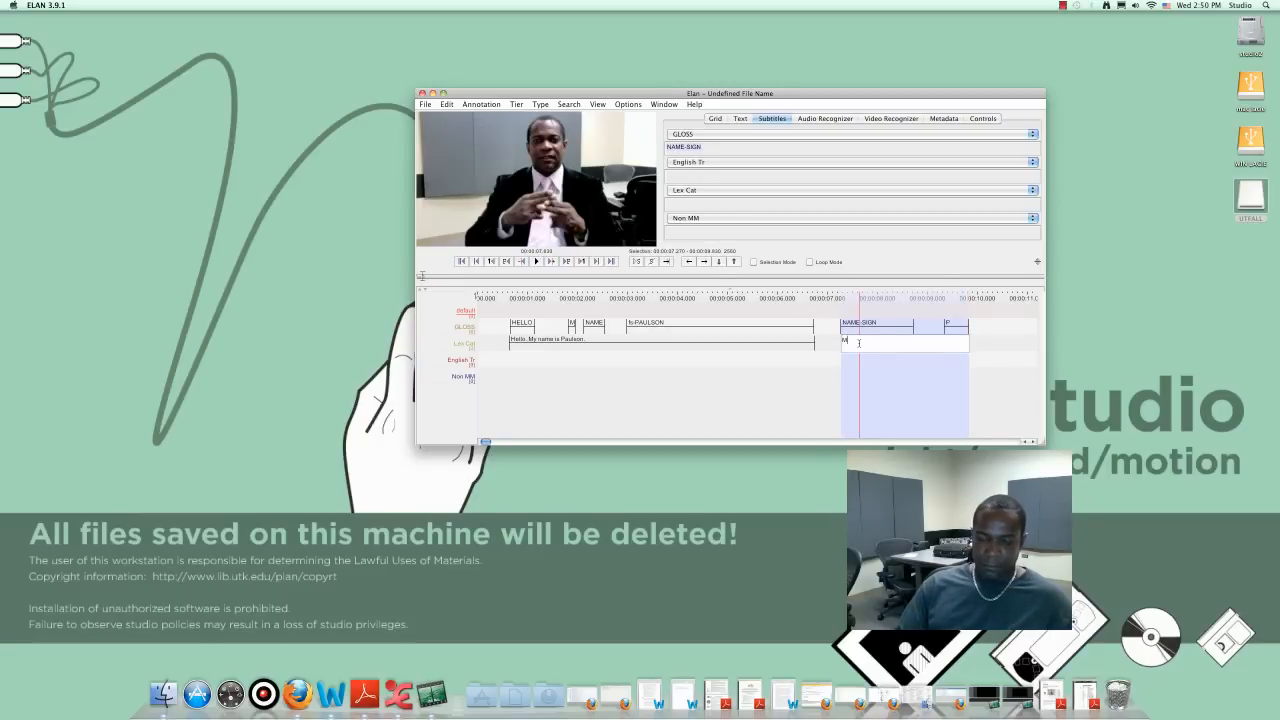
text(My name sign is P)
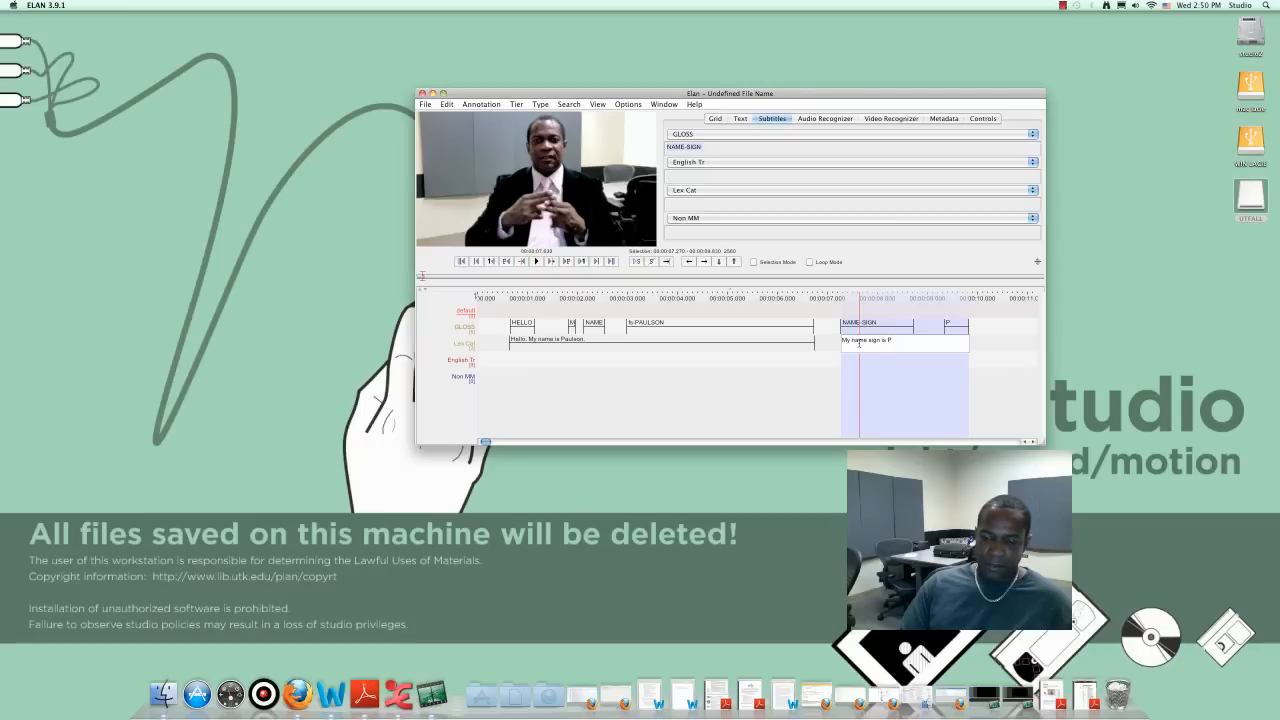
key(BackSpace)
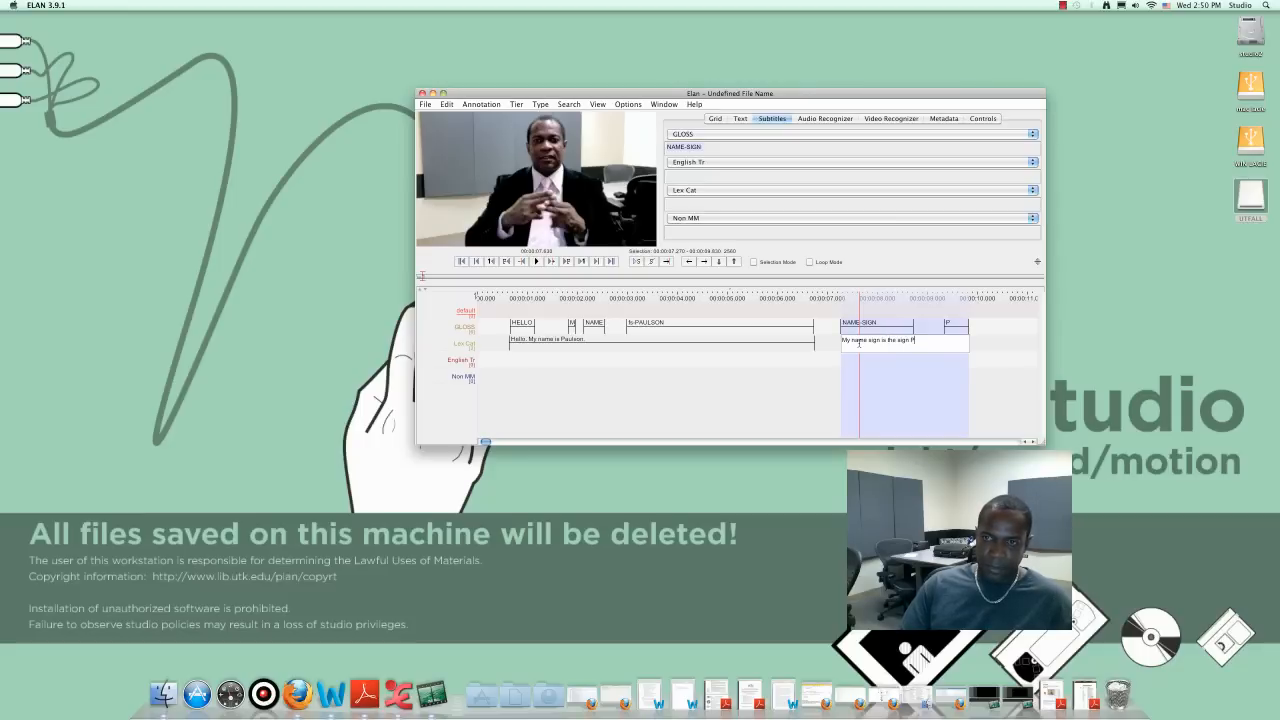
text(on the)
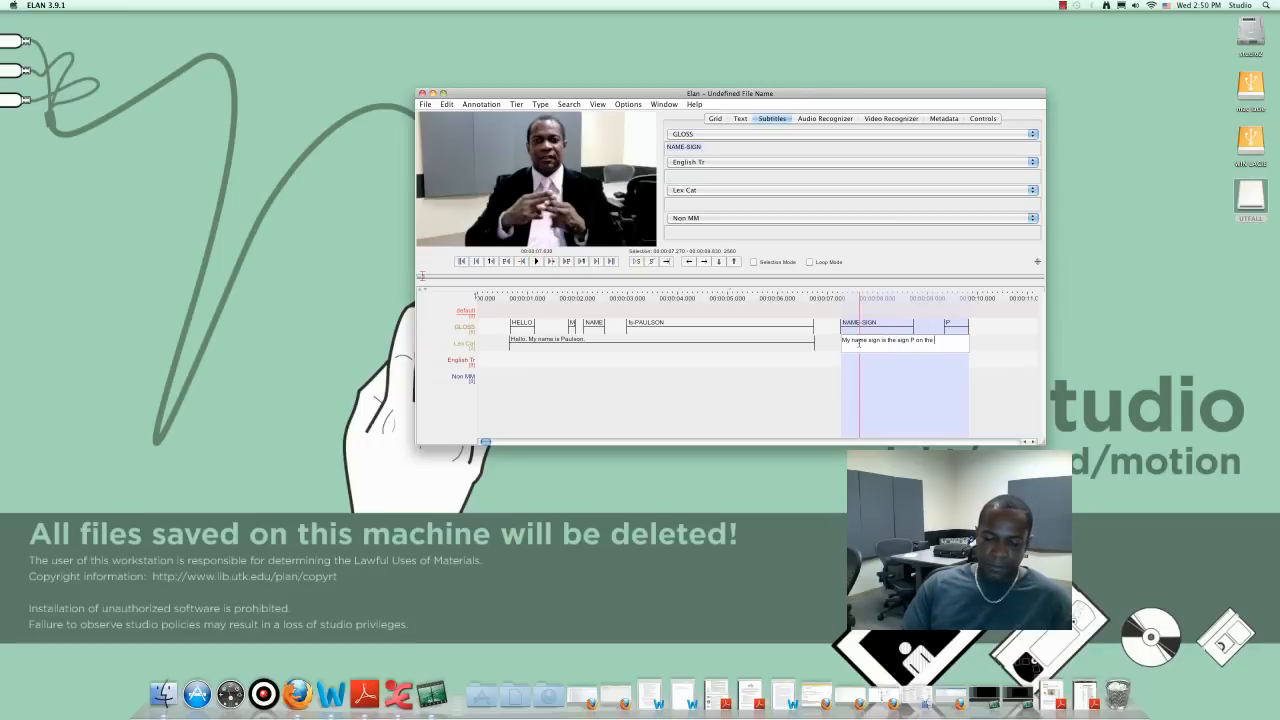
key(BackSpace)
key(BackSpace)
key(BackSpace)
text(over my )
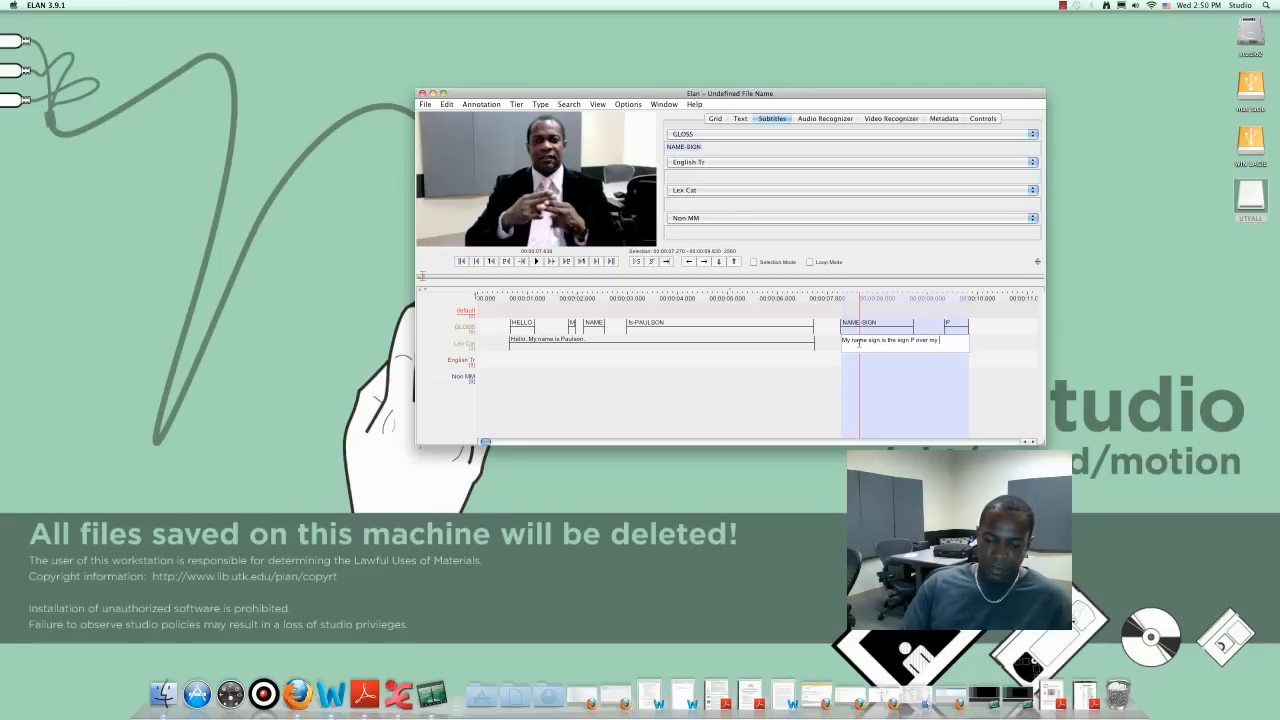
text(eyes)
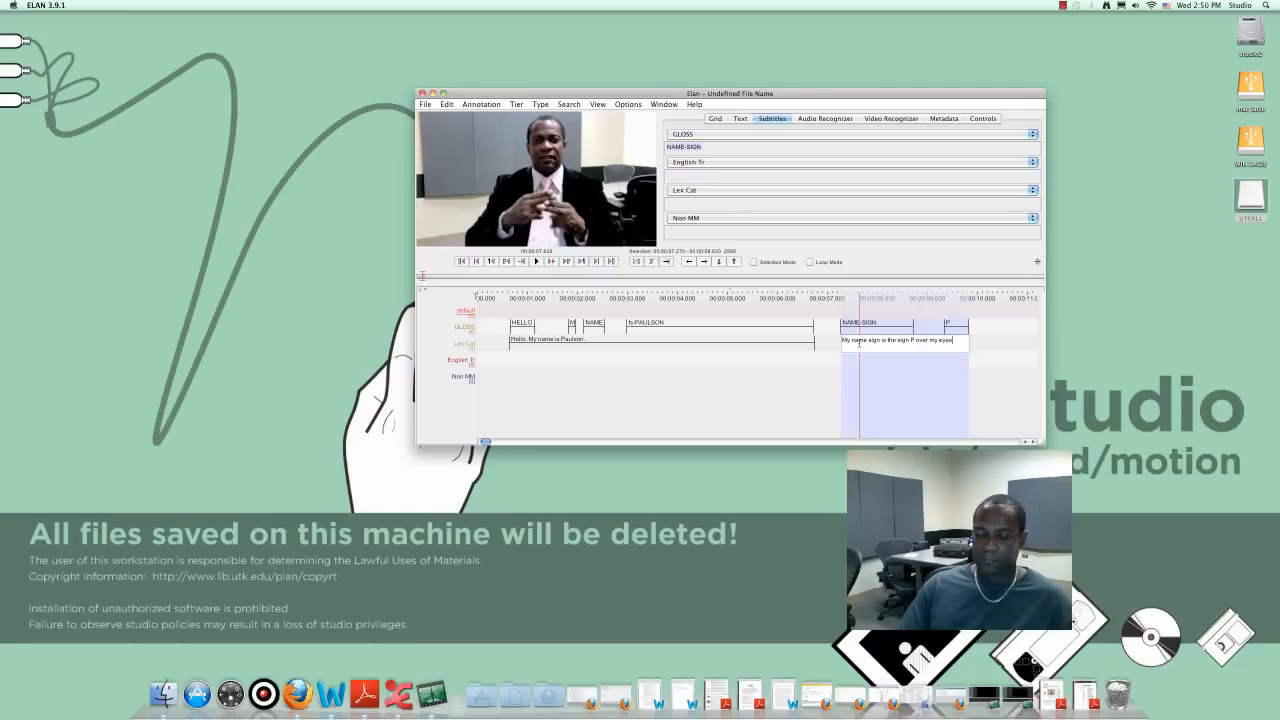
key(BackSpace)
key(BackSpace)
key(BackSpace)
key(BackSpace)
text(r)
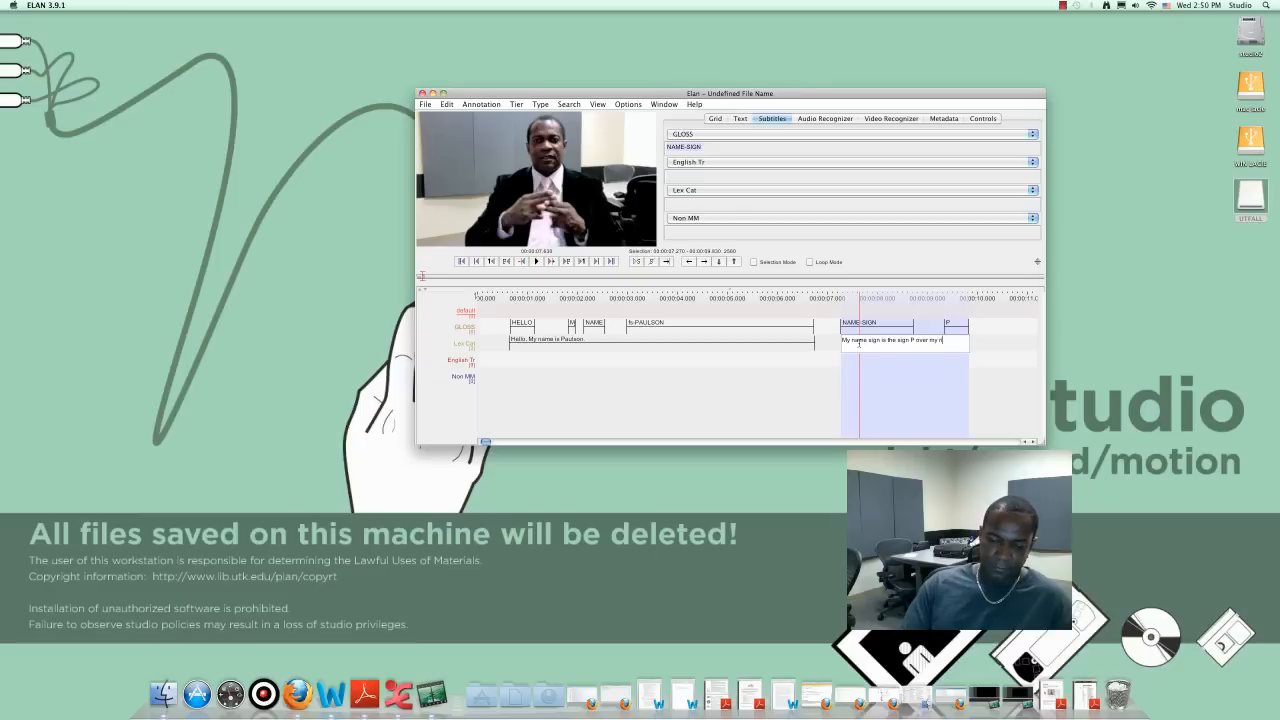
text(ight eye)
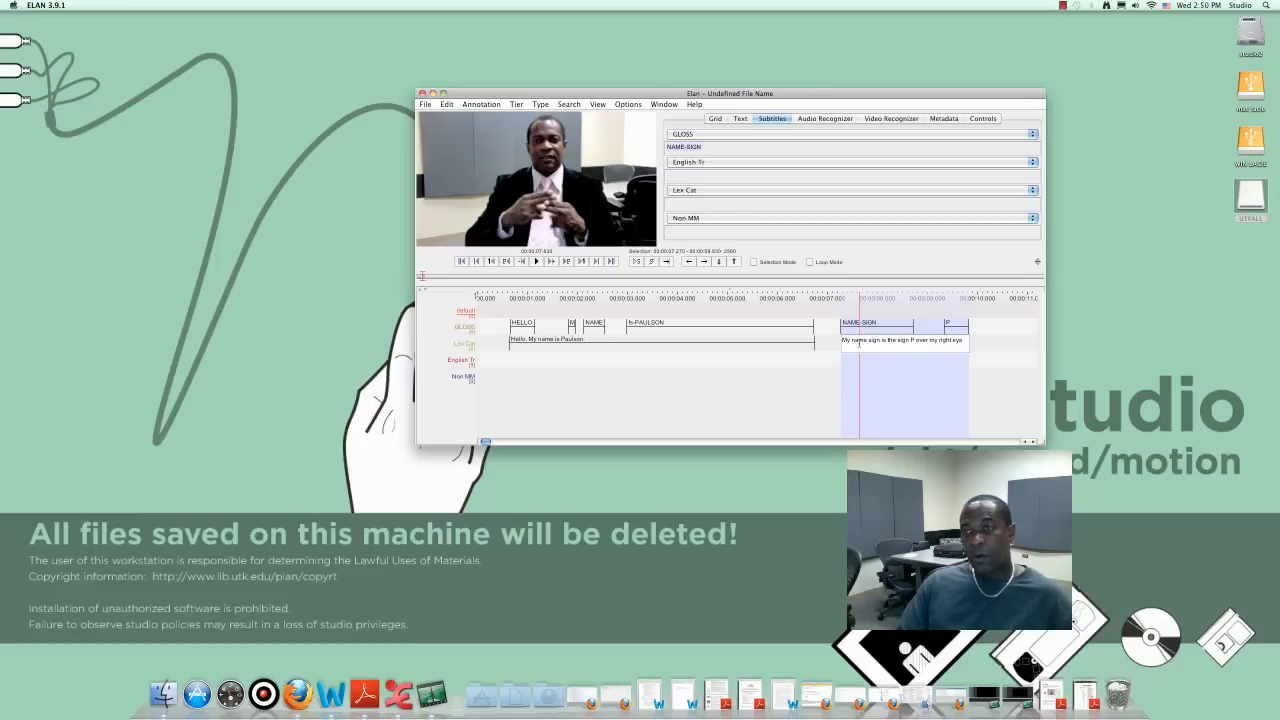
Append the alternative translation "/This is my name sign." to the second Lex Cat annotation and commit it.
text(/Th)
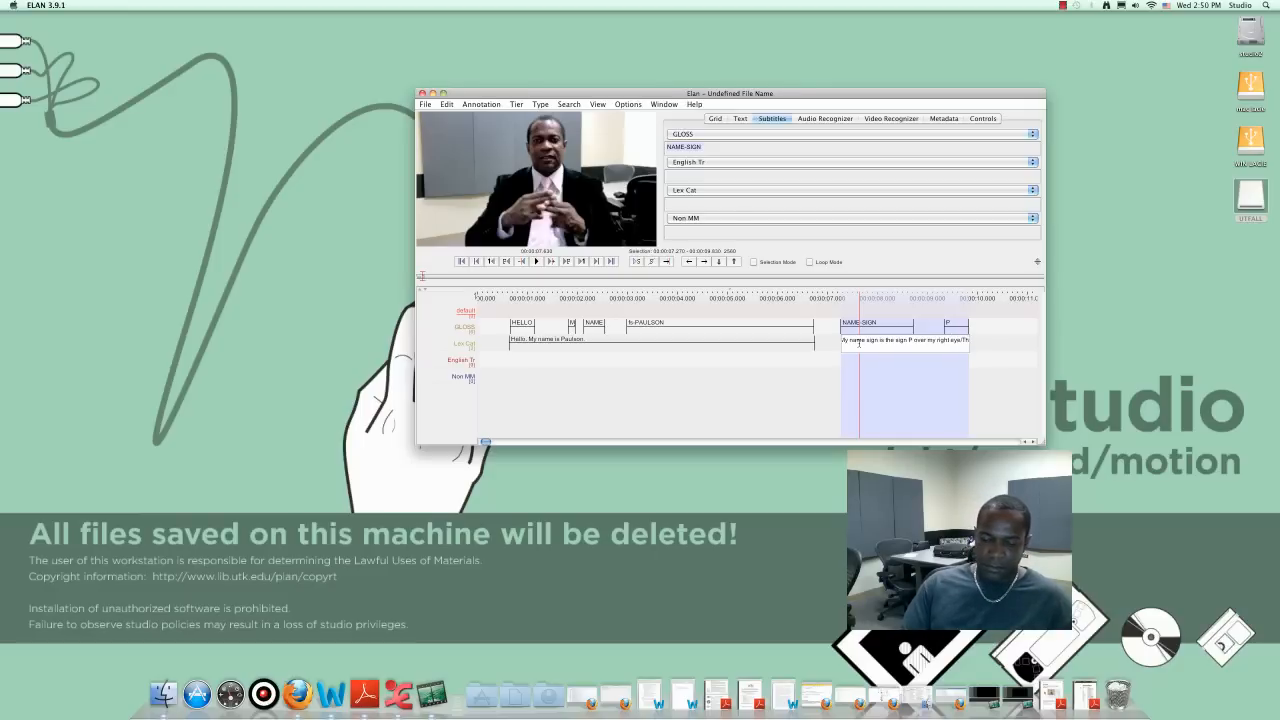
text(is is my name sign)
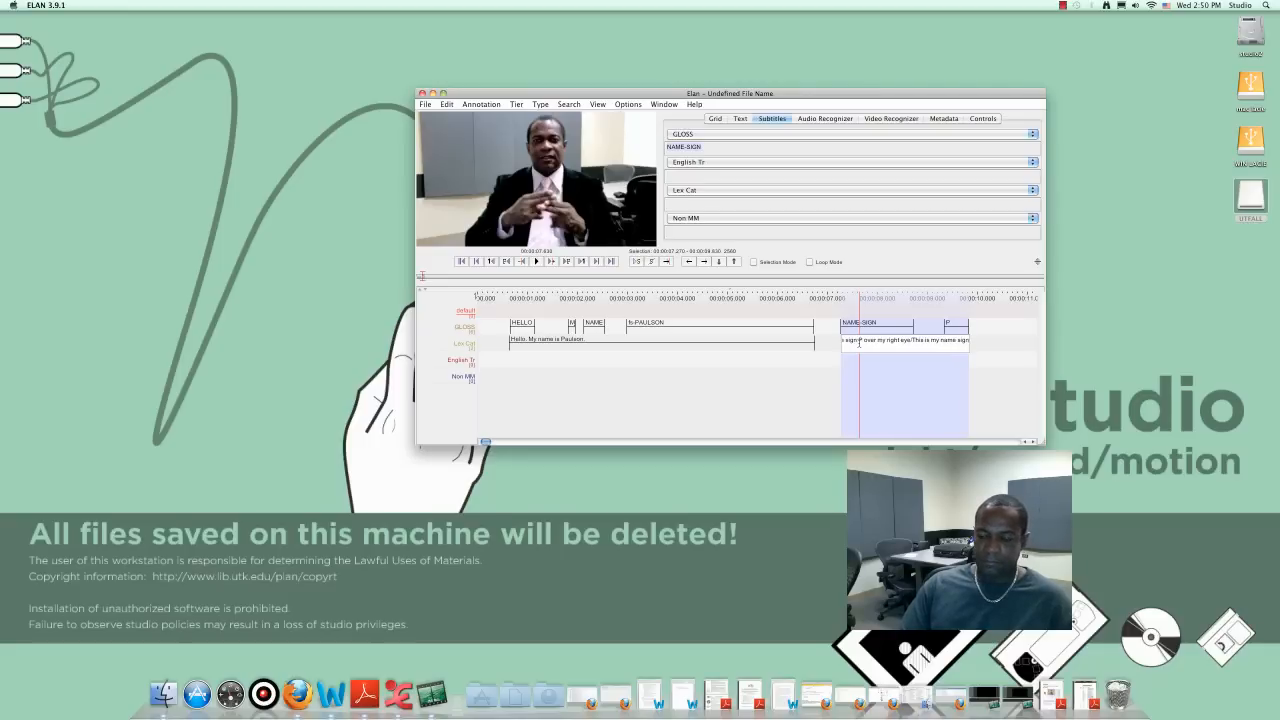
text(.)
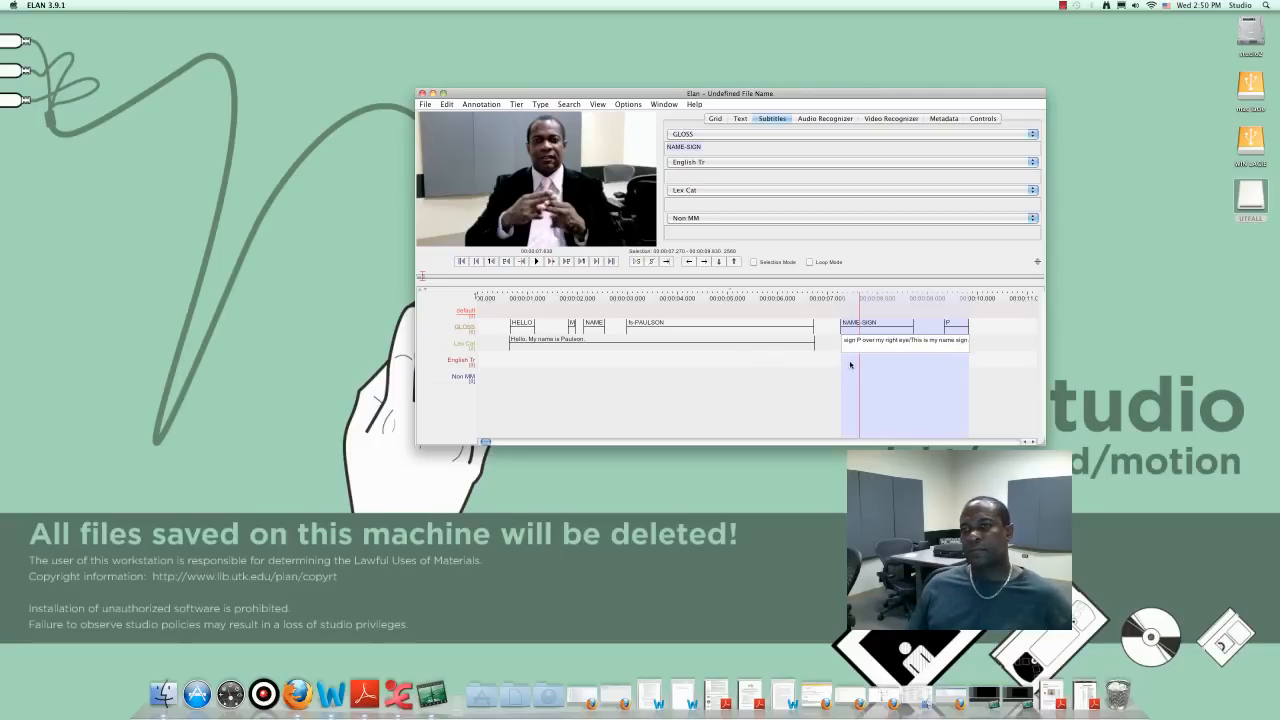
key(Return)
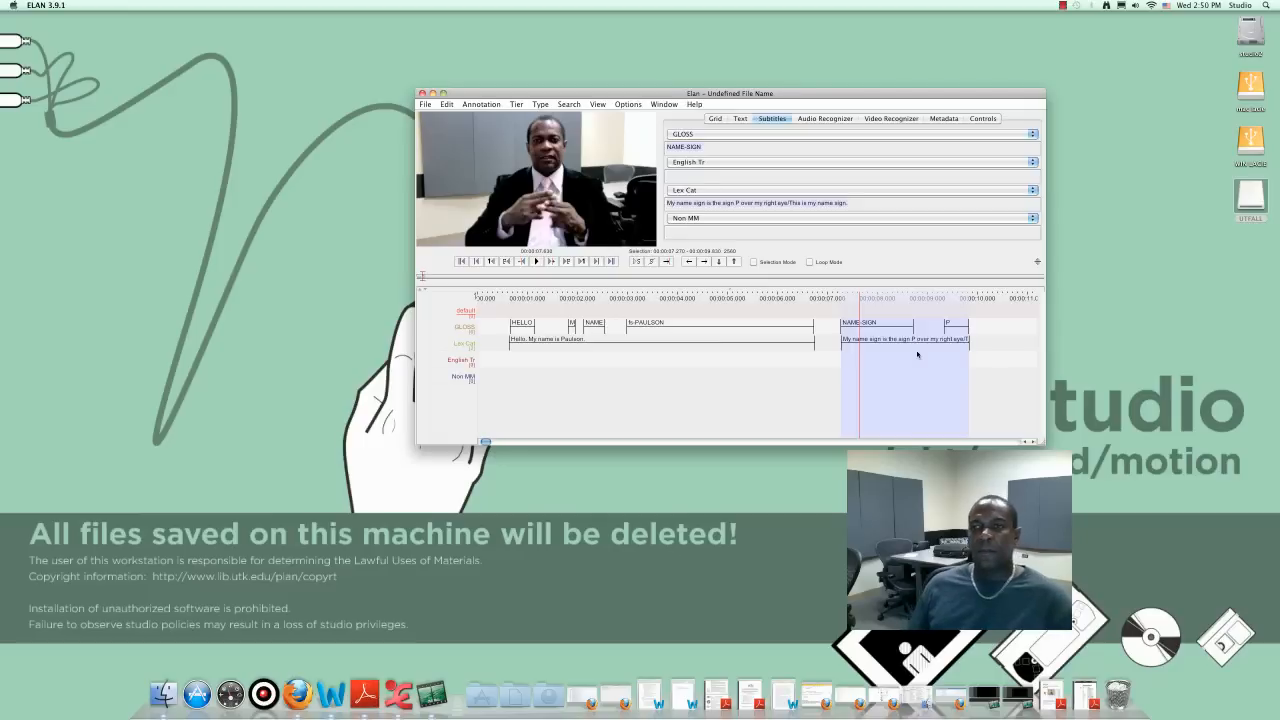
Play the annotated video from the beginning to review the annotations.
click(740, 362)
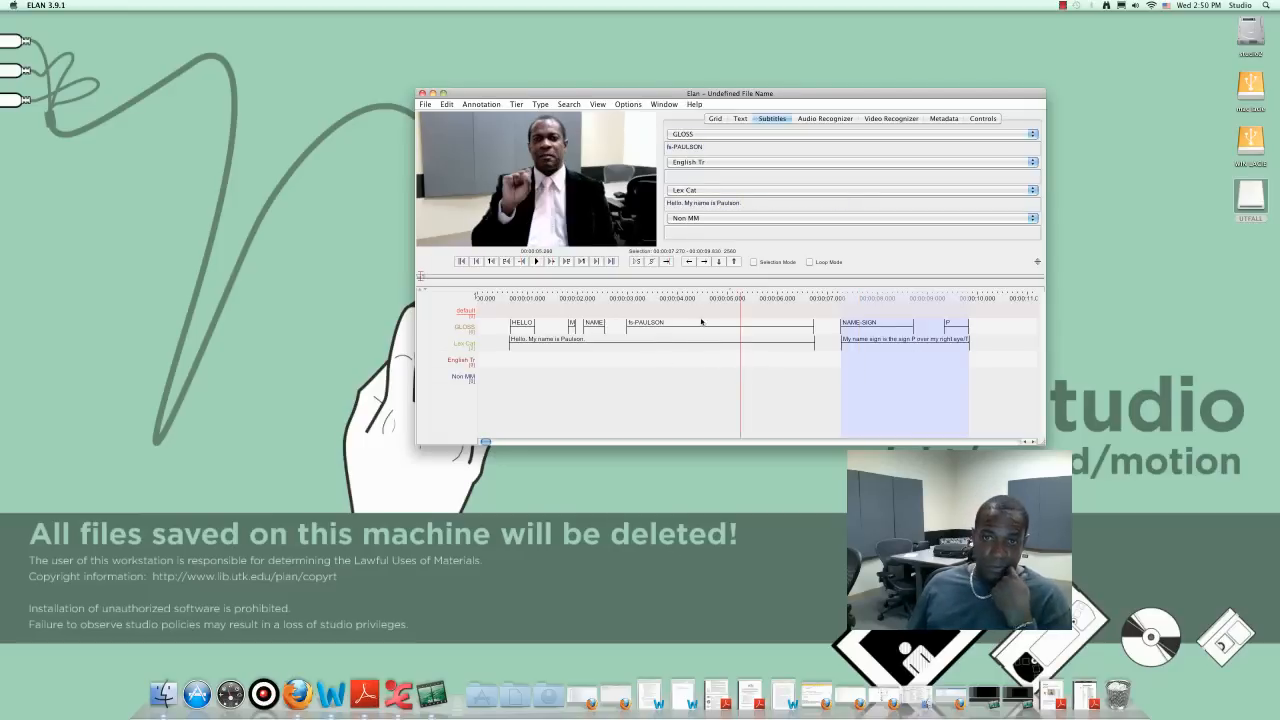
click(465, 262)
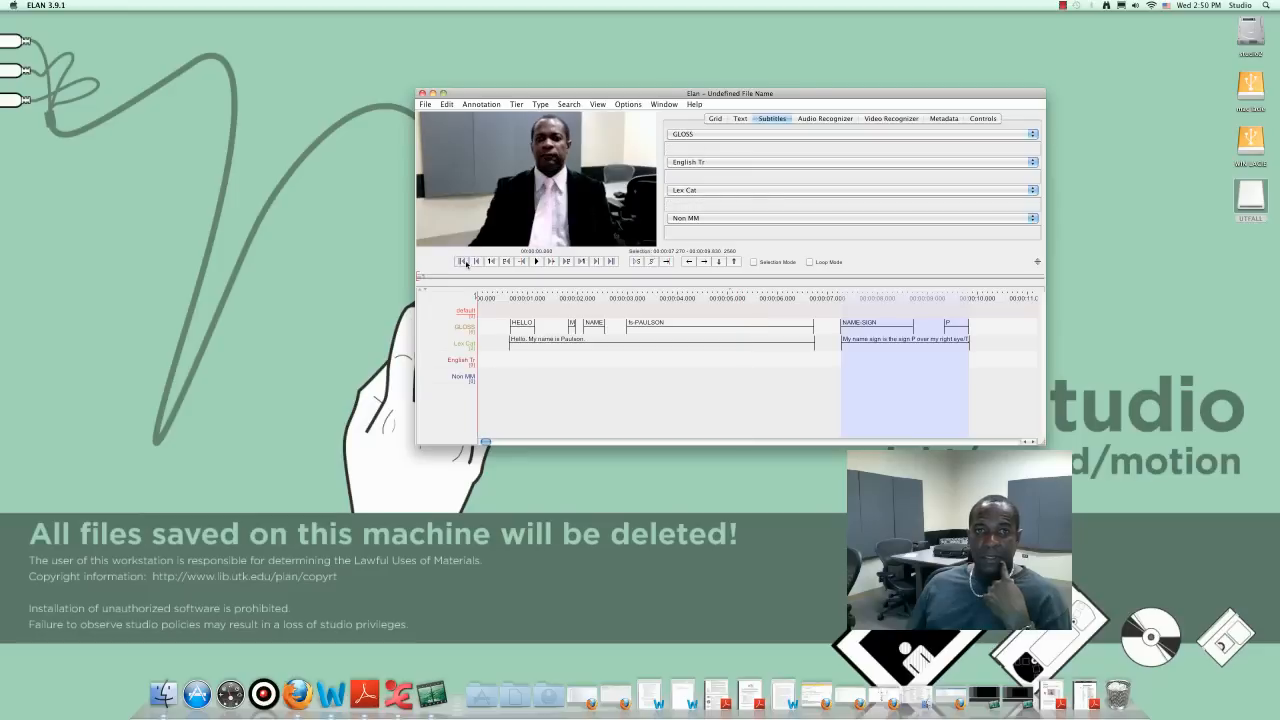
click(536, 261)
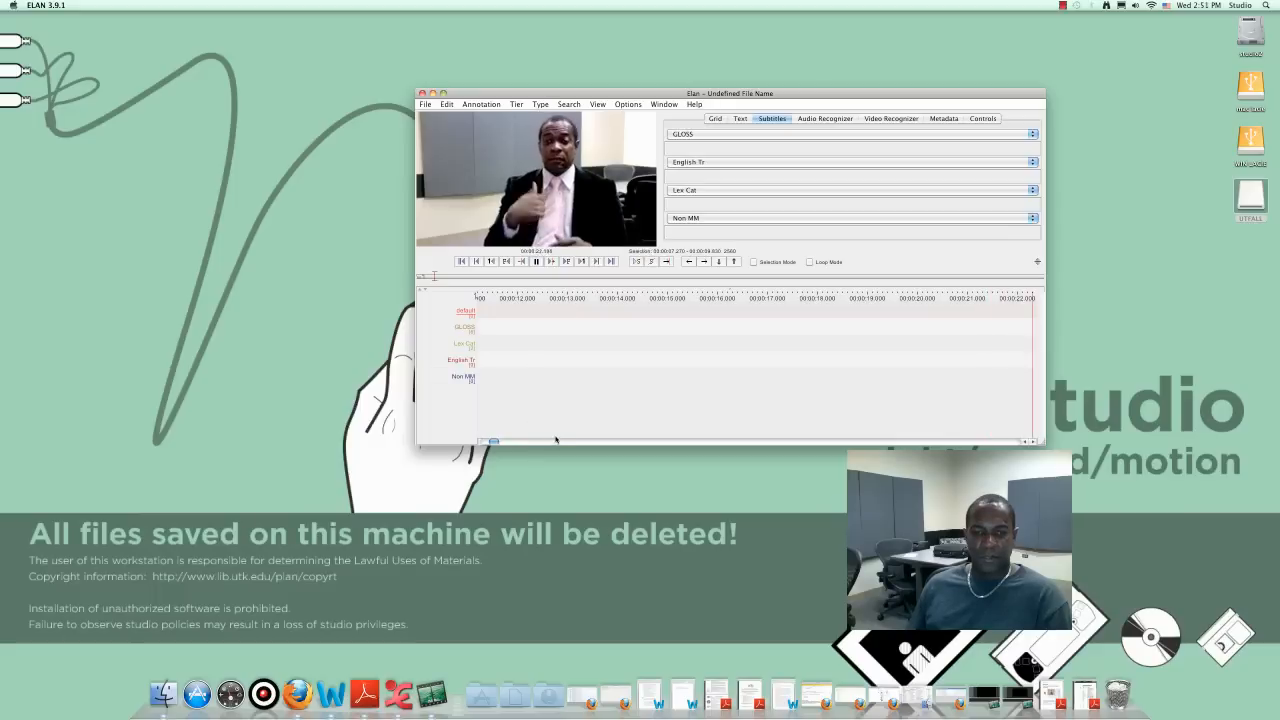
click(984, 700)
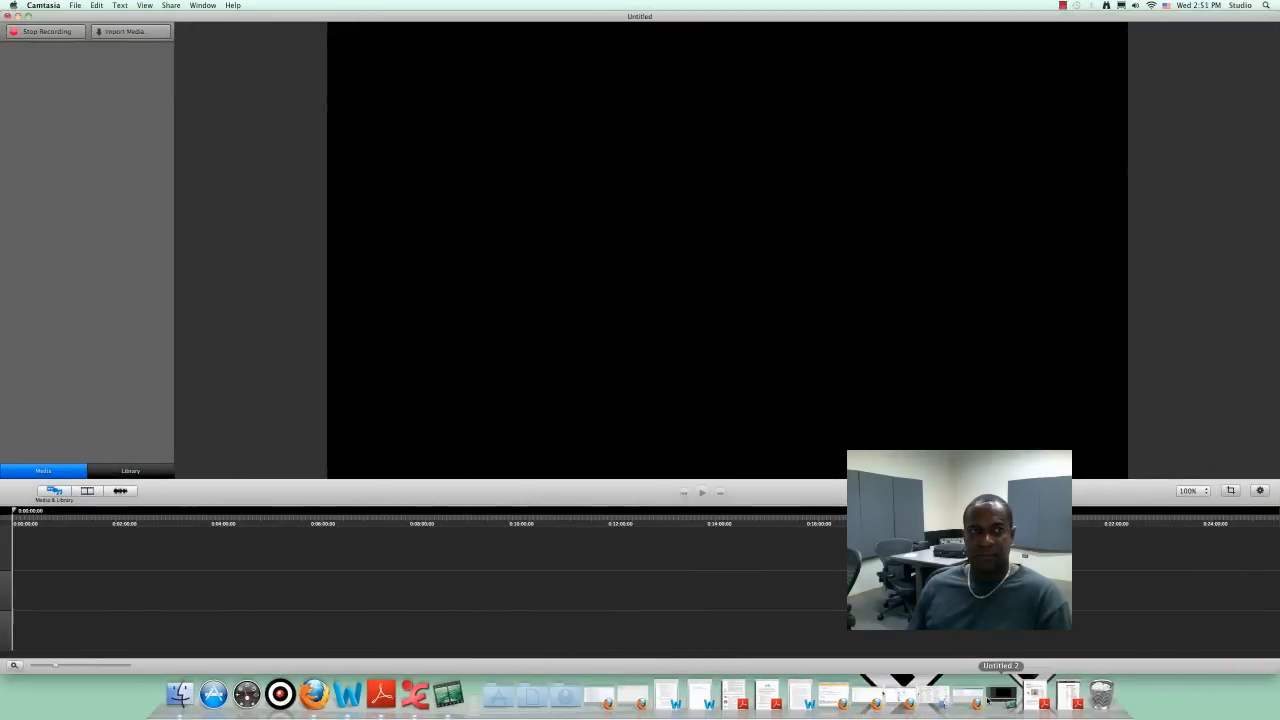